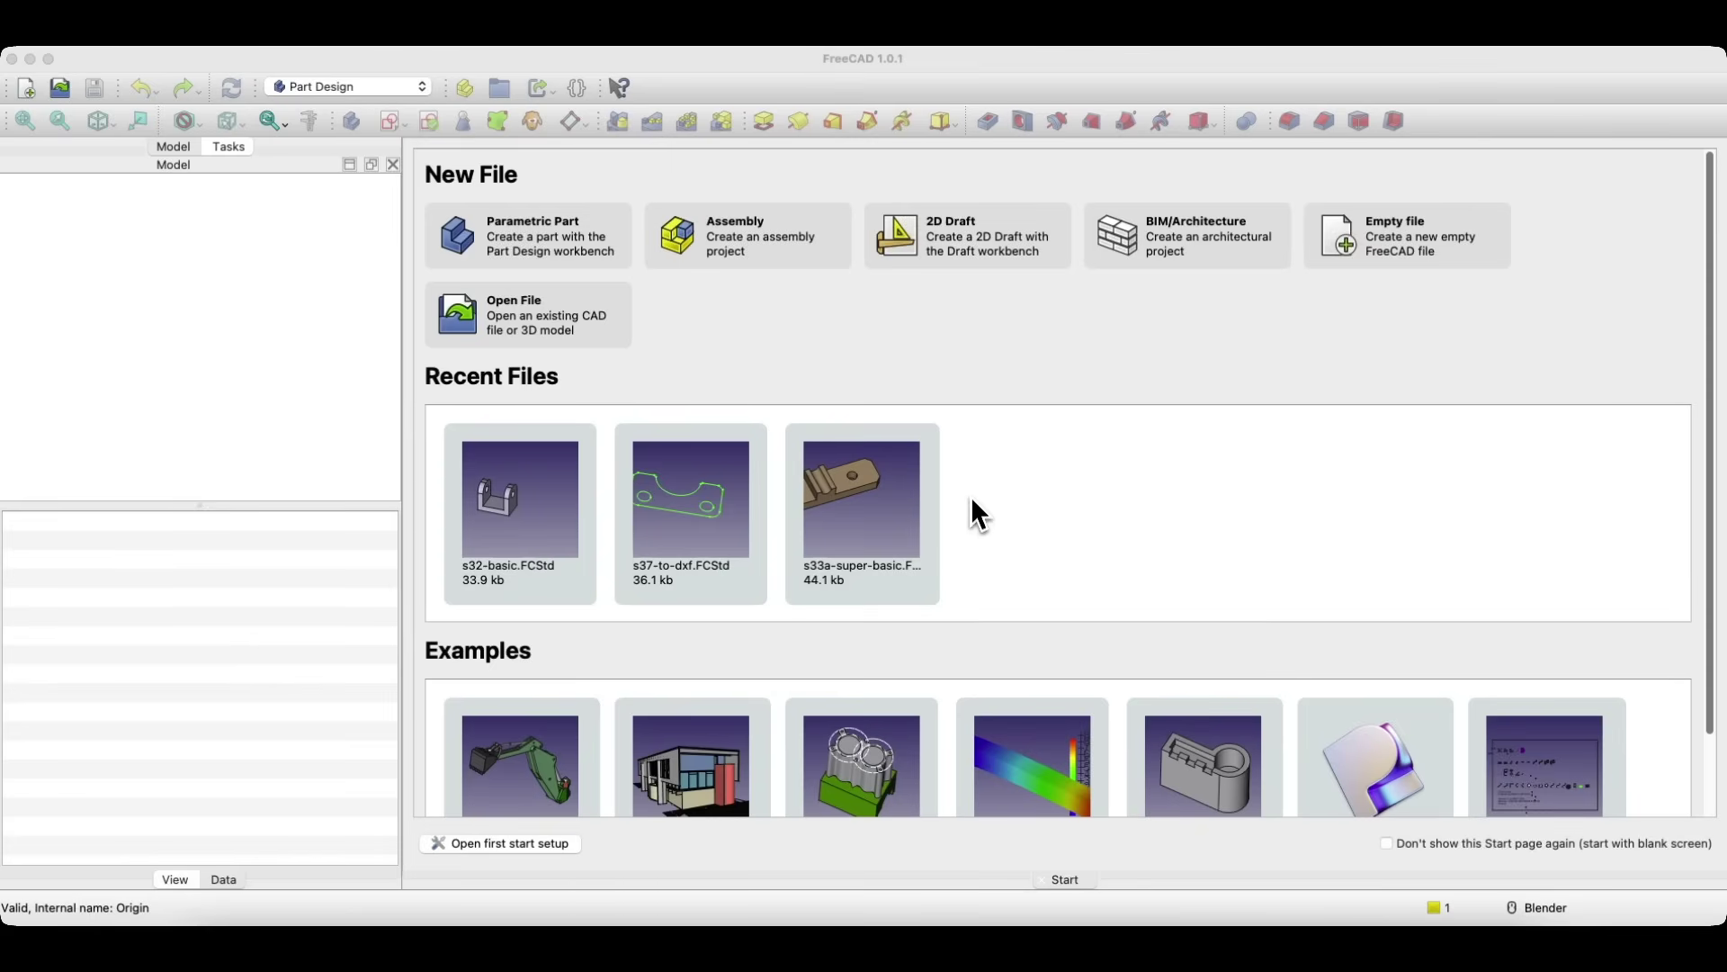
- Create a Parametric Part document and start a new sketch attached to the XY plane
{"action": "left_click", "coordinate": [555, 266]}
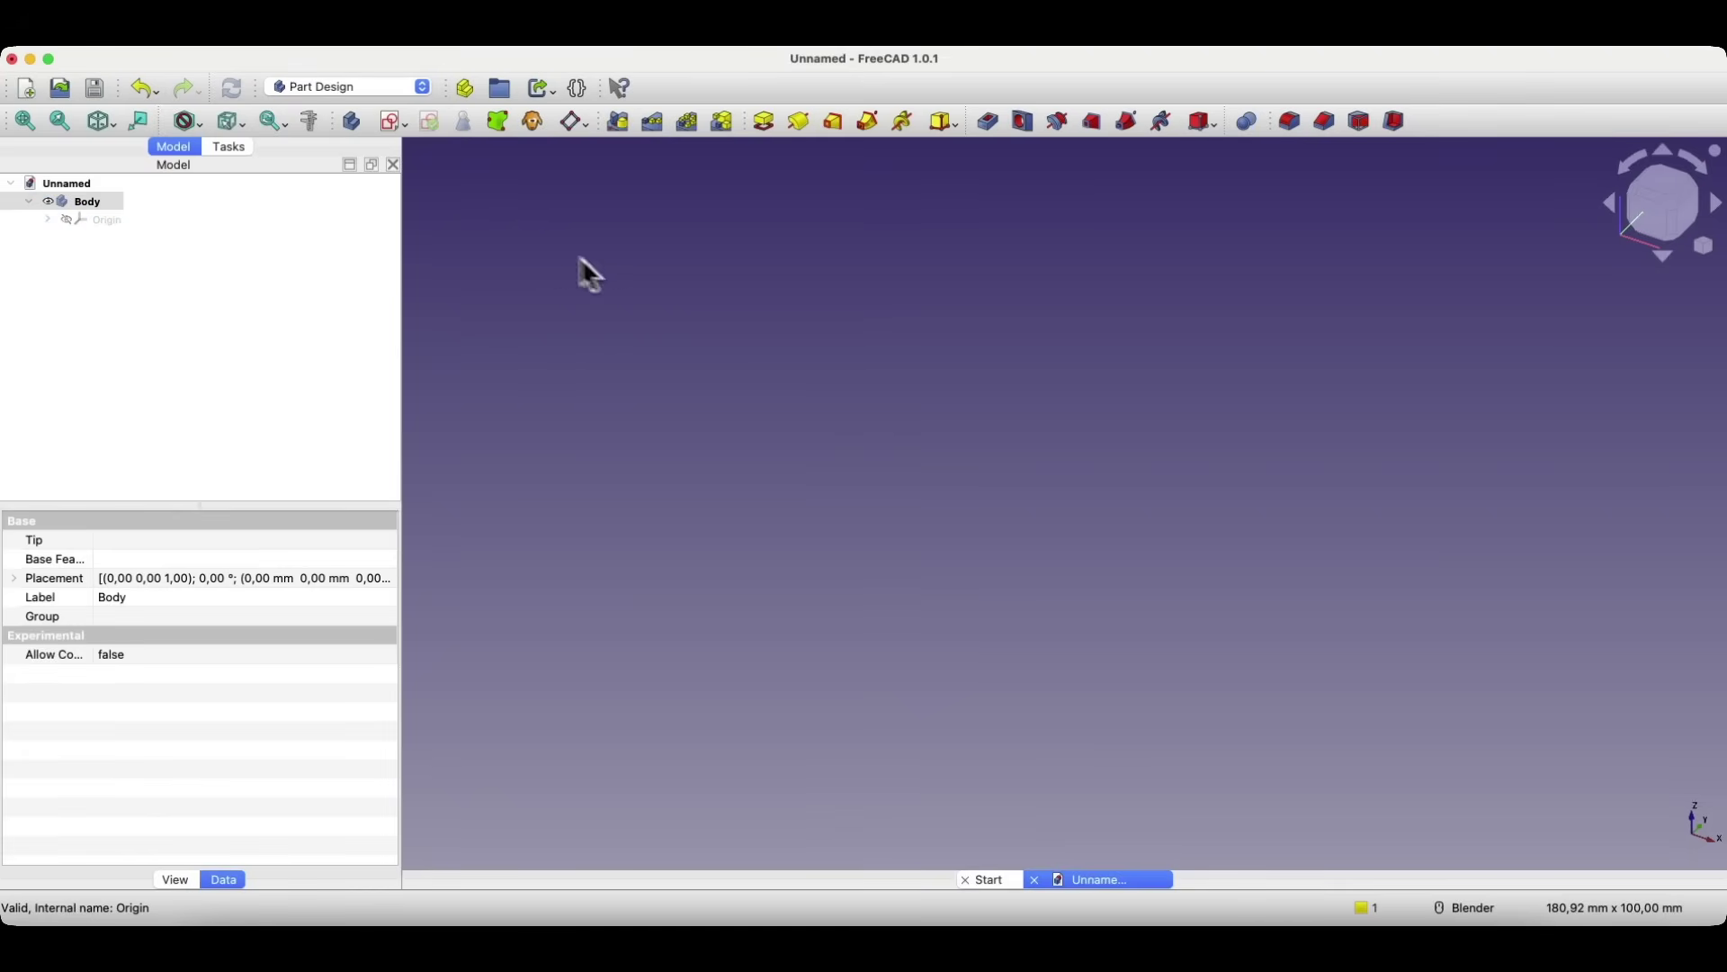
{"action": "left_click", "coordinate": [391, 122]}
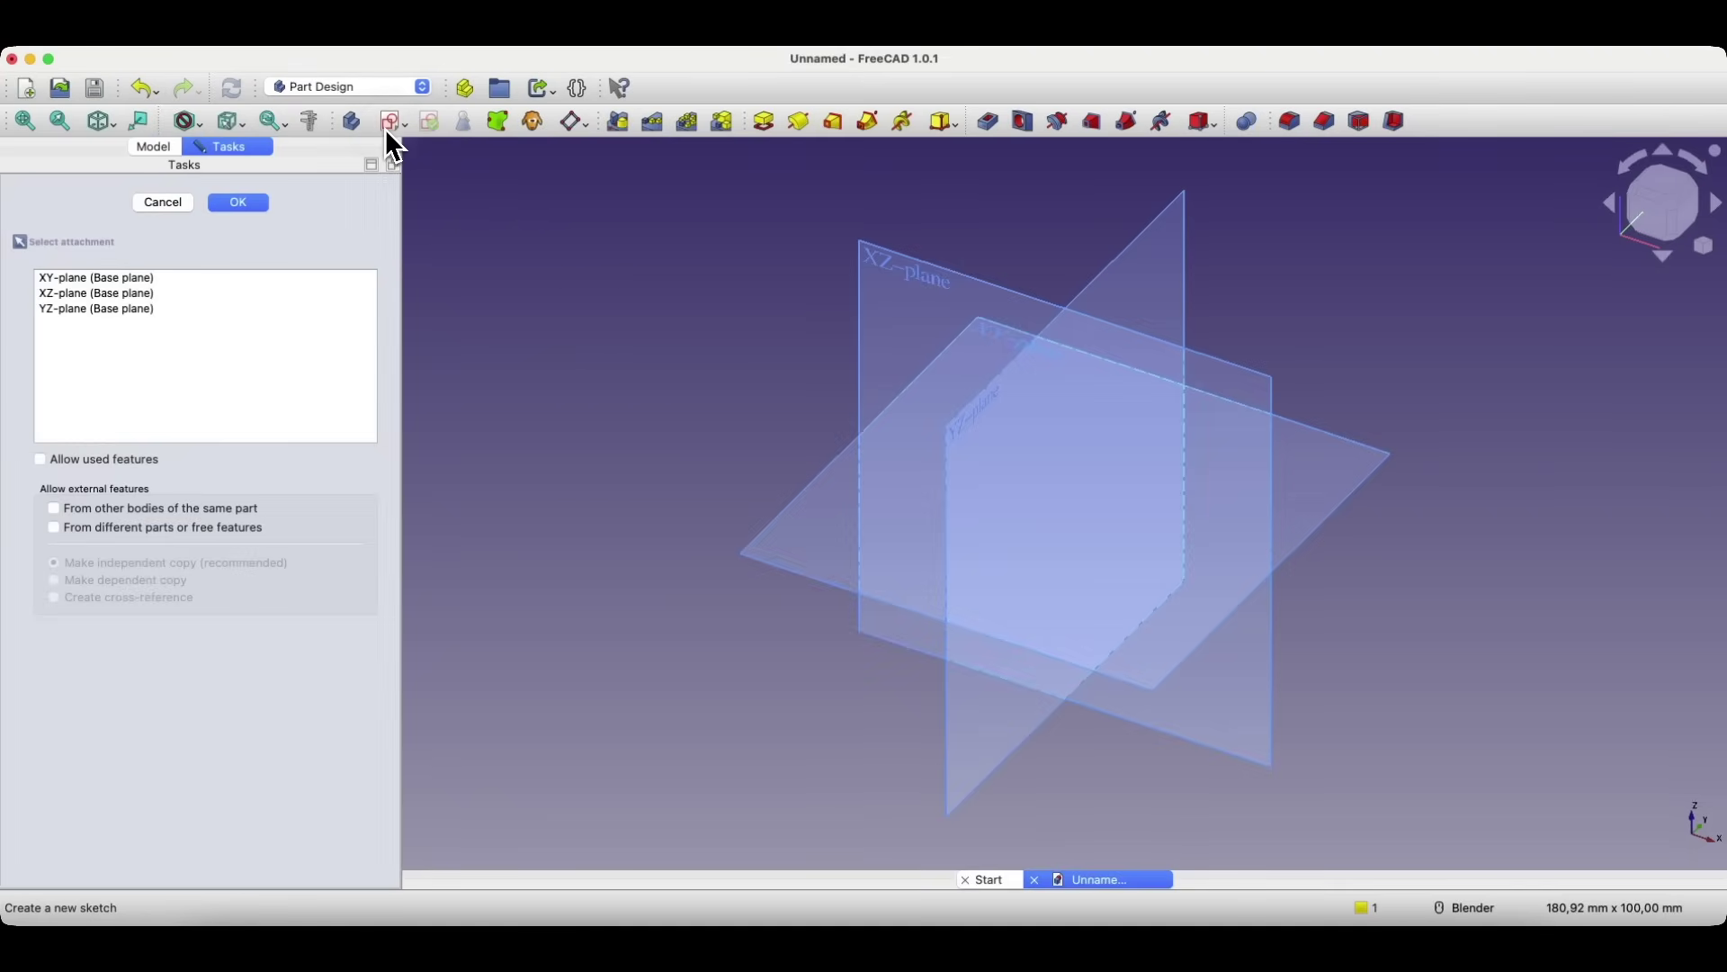
{"action": "left_click", "coordinate": [1006, 335]}
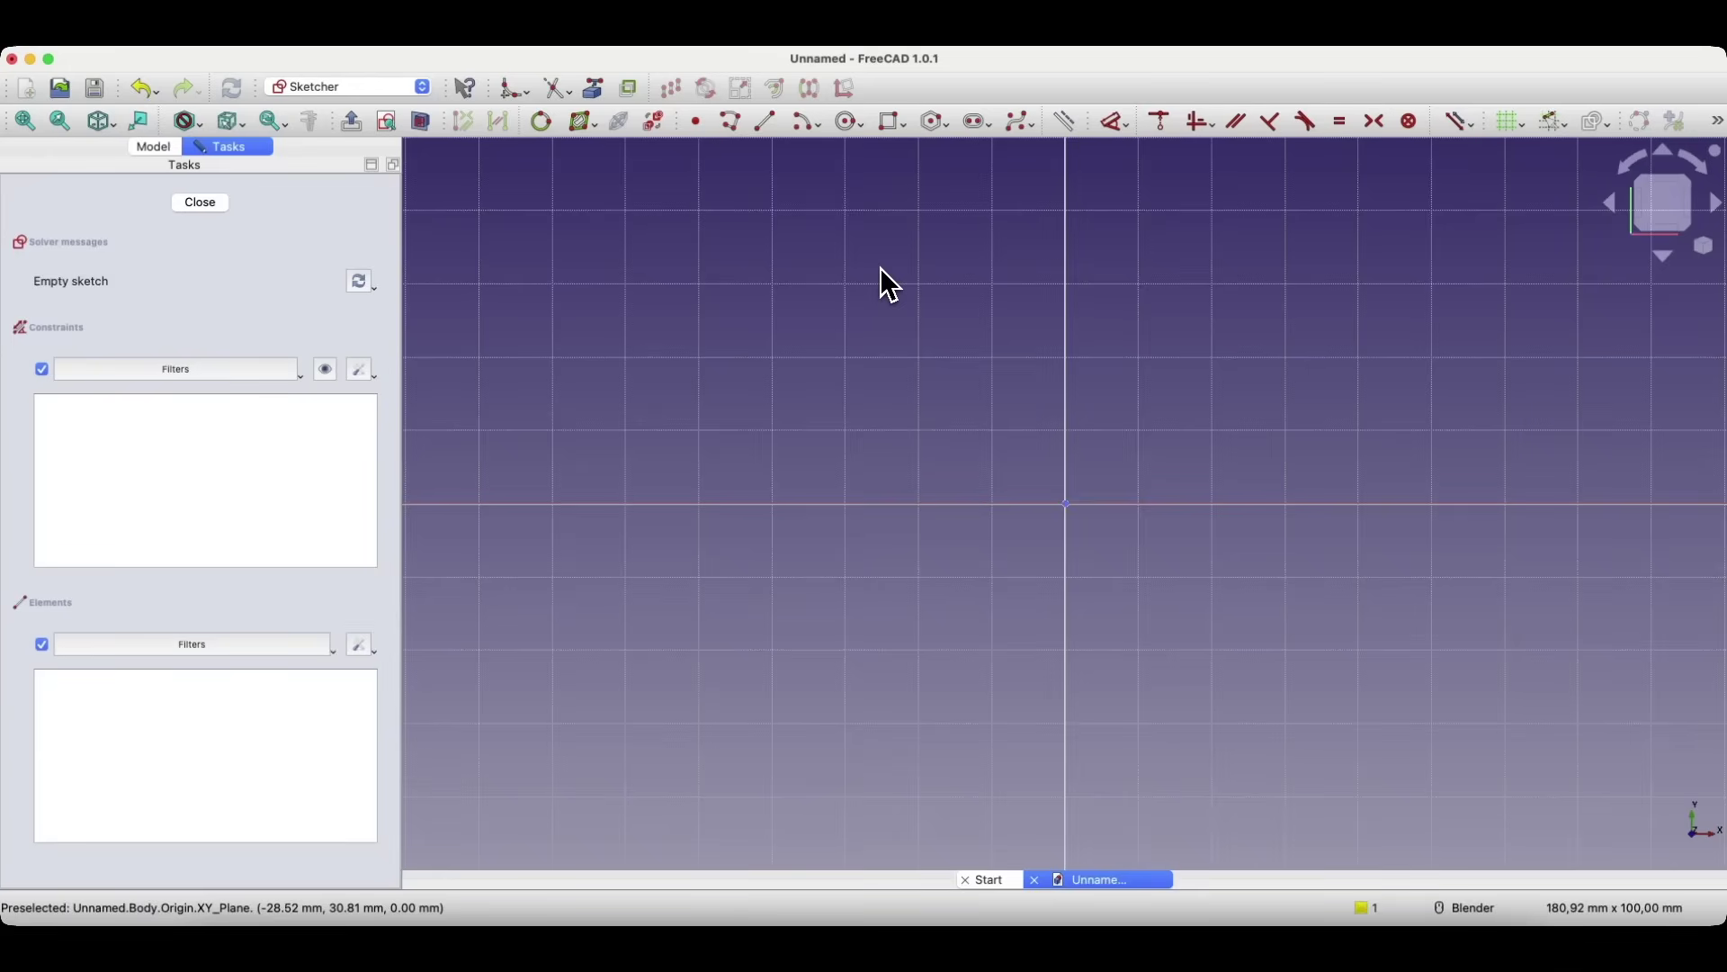
- Draw a Ø10 mm circle left of the vertical axis
{"action": "left_click", "coordinate": [840, 123]}
{"action": "left_click", "coordinate": [818, 322]}
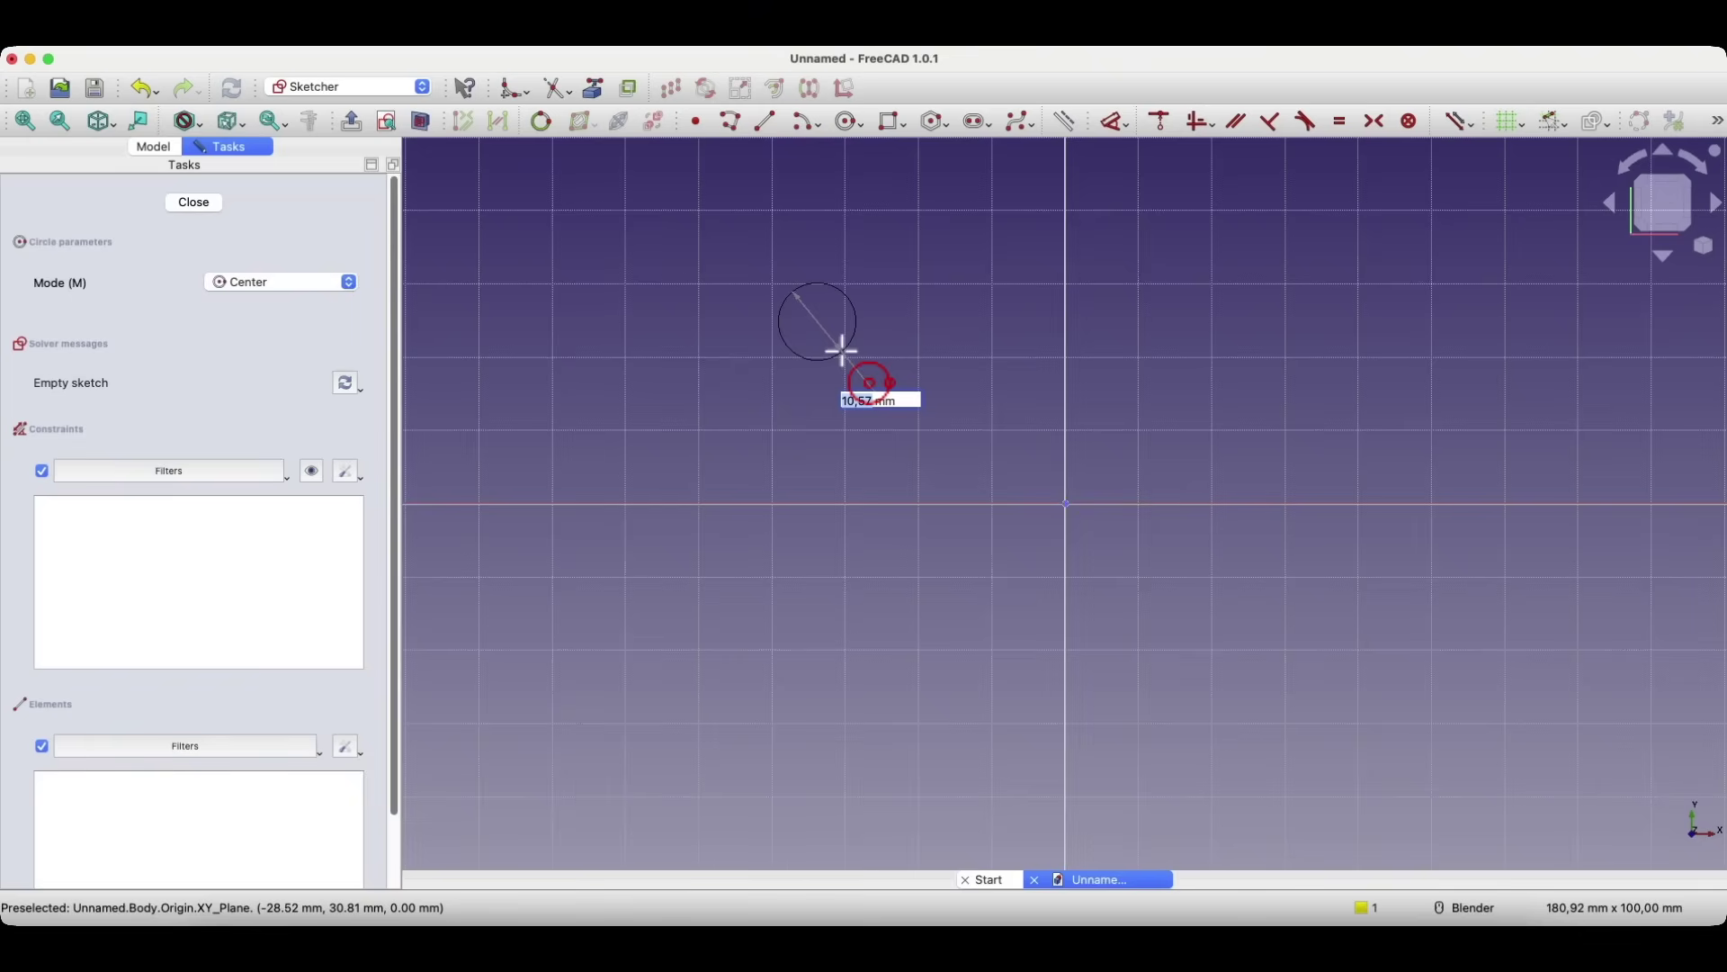
{"action": "type", "text": "10"}
{"action": "key", "text": "Return"}
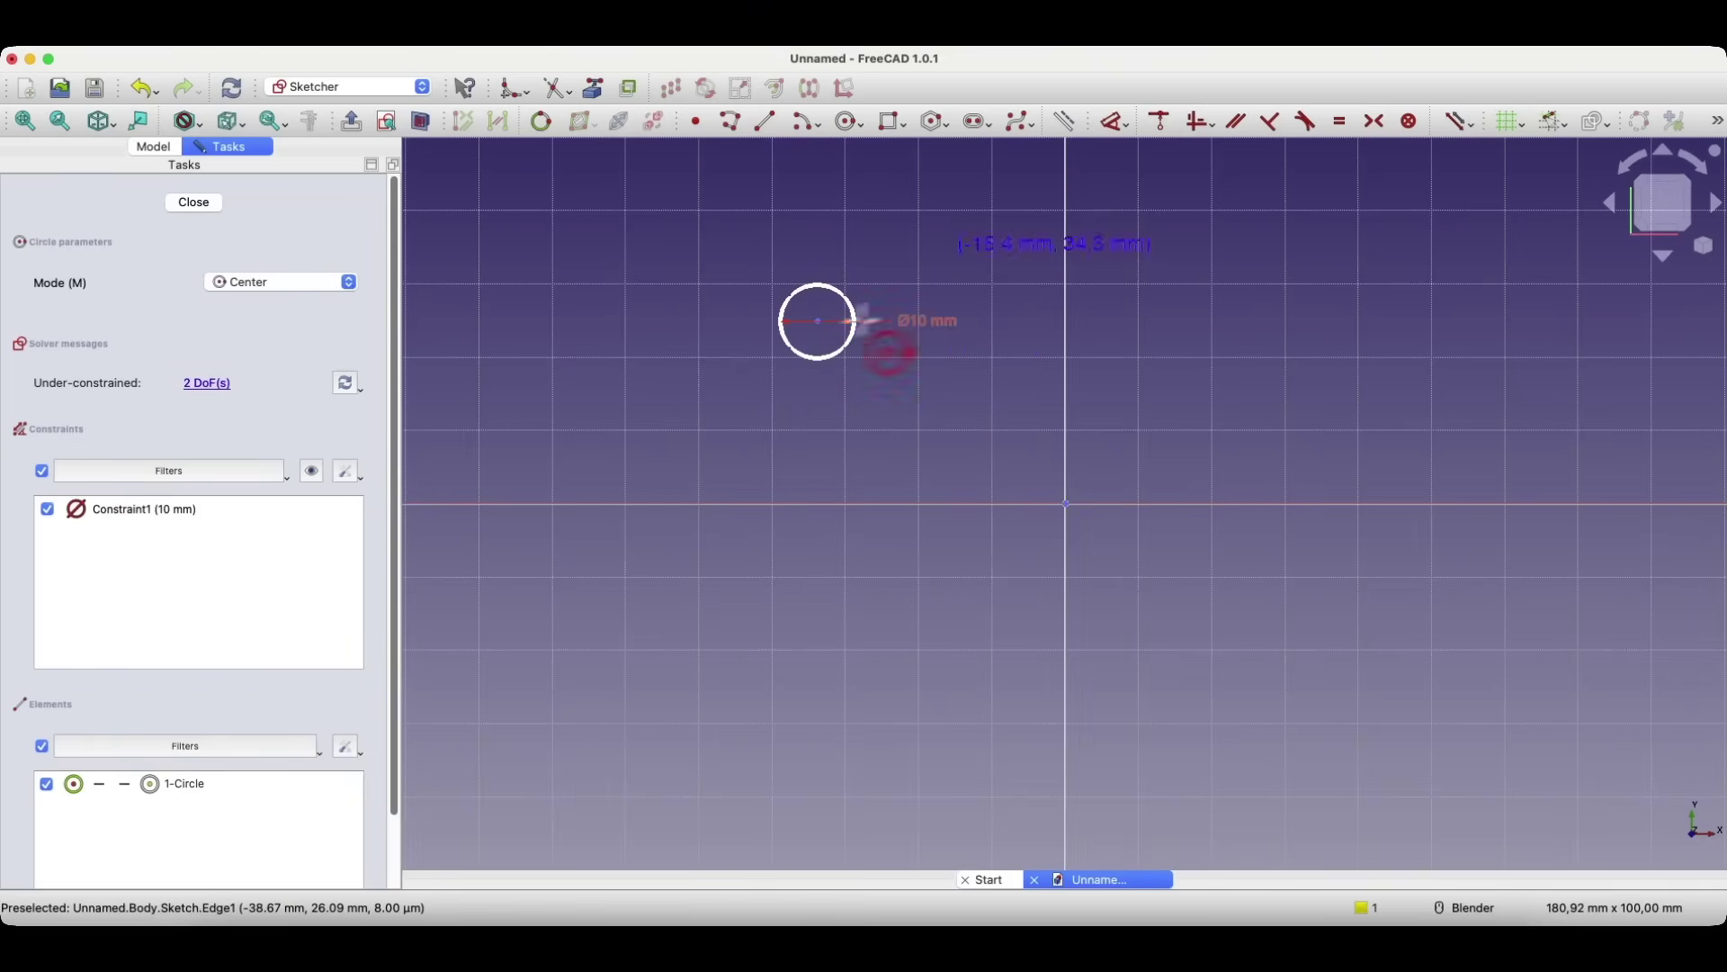
- Add a second circle on the right and drag its edge to make it larger
{"action": "left_click", "coordinate": [1271, 356]}
{"action": "left_click", "coordinate": [1328, 438]}
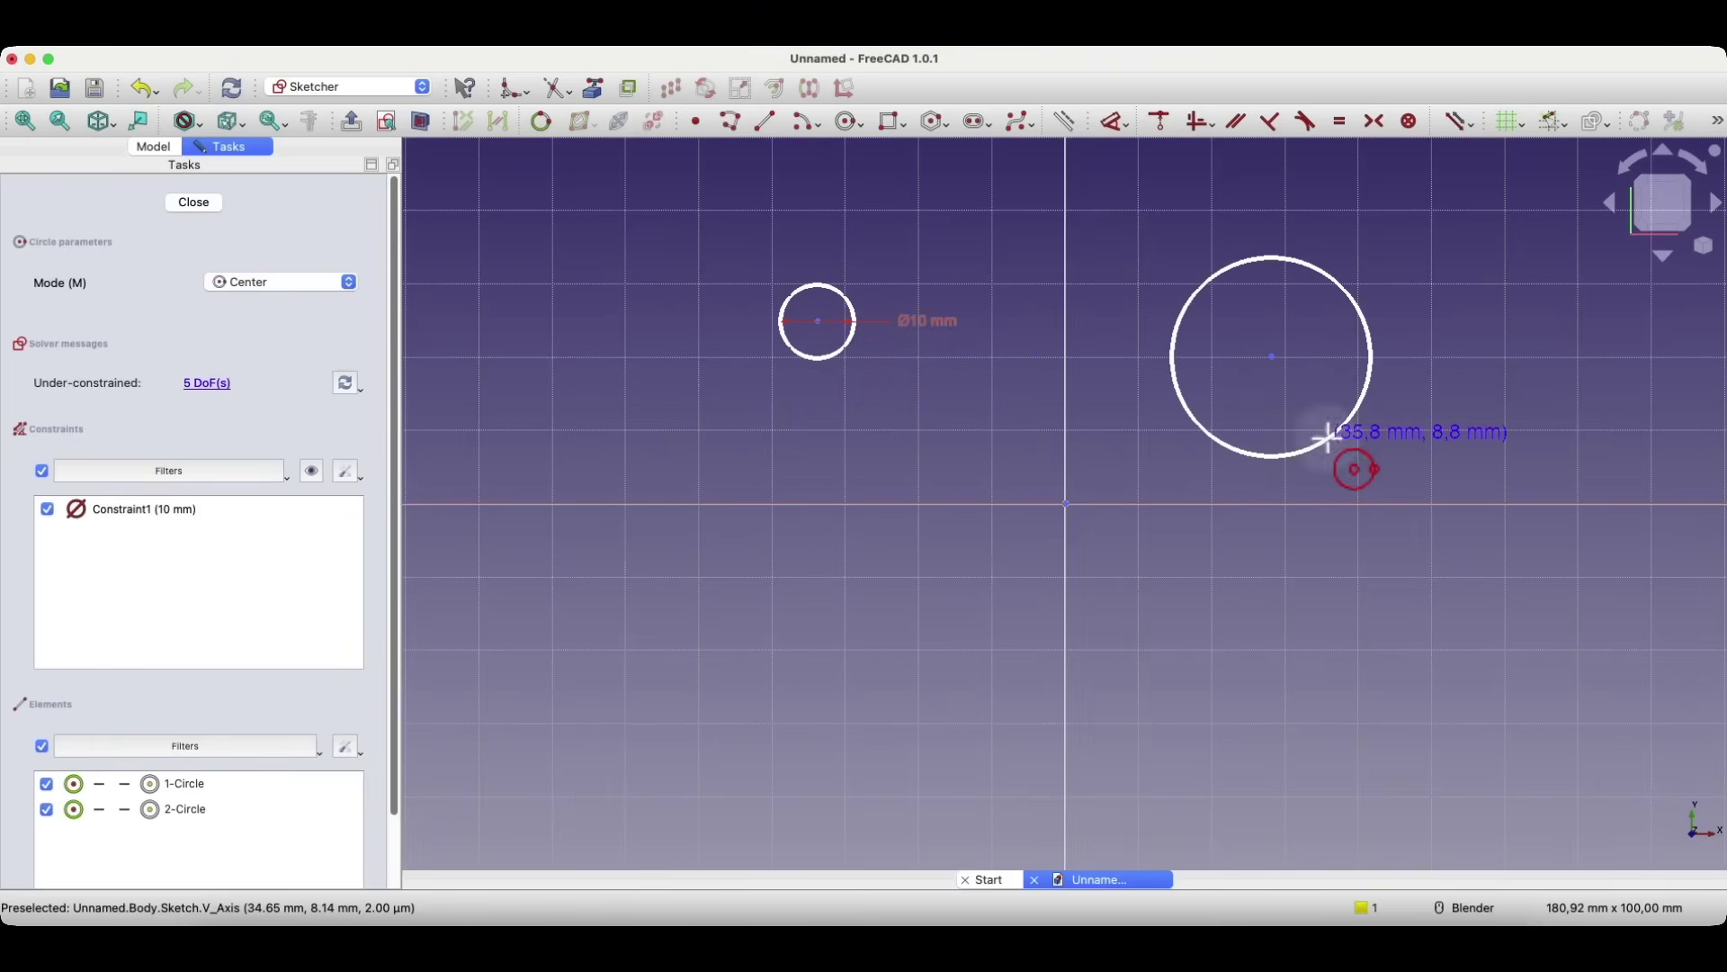
{"action": "right_click", "coordinate": [913, 370]}
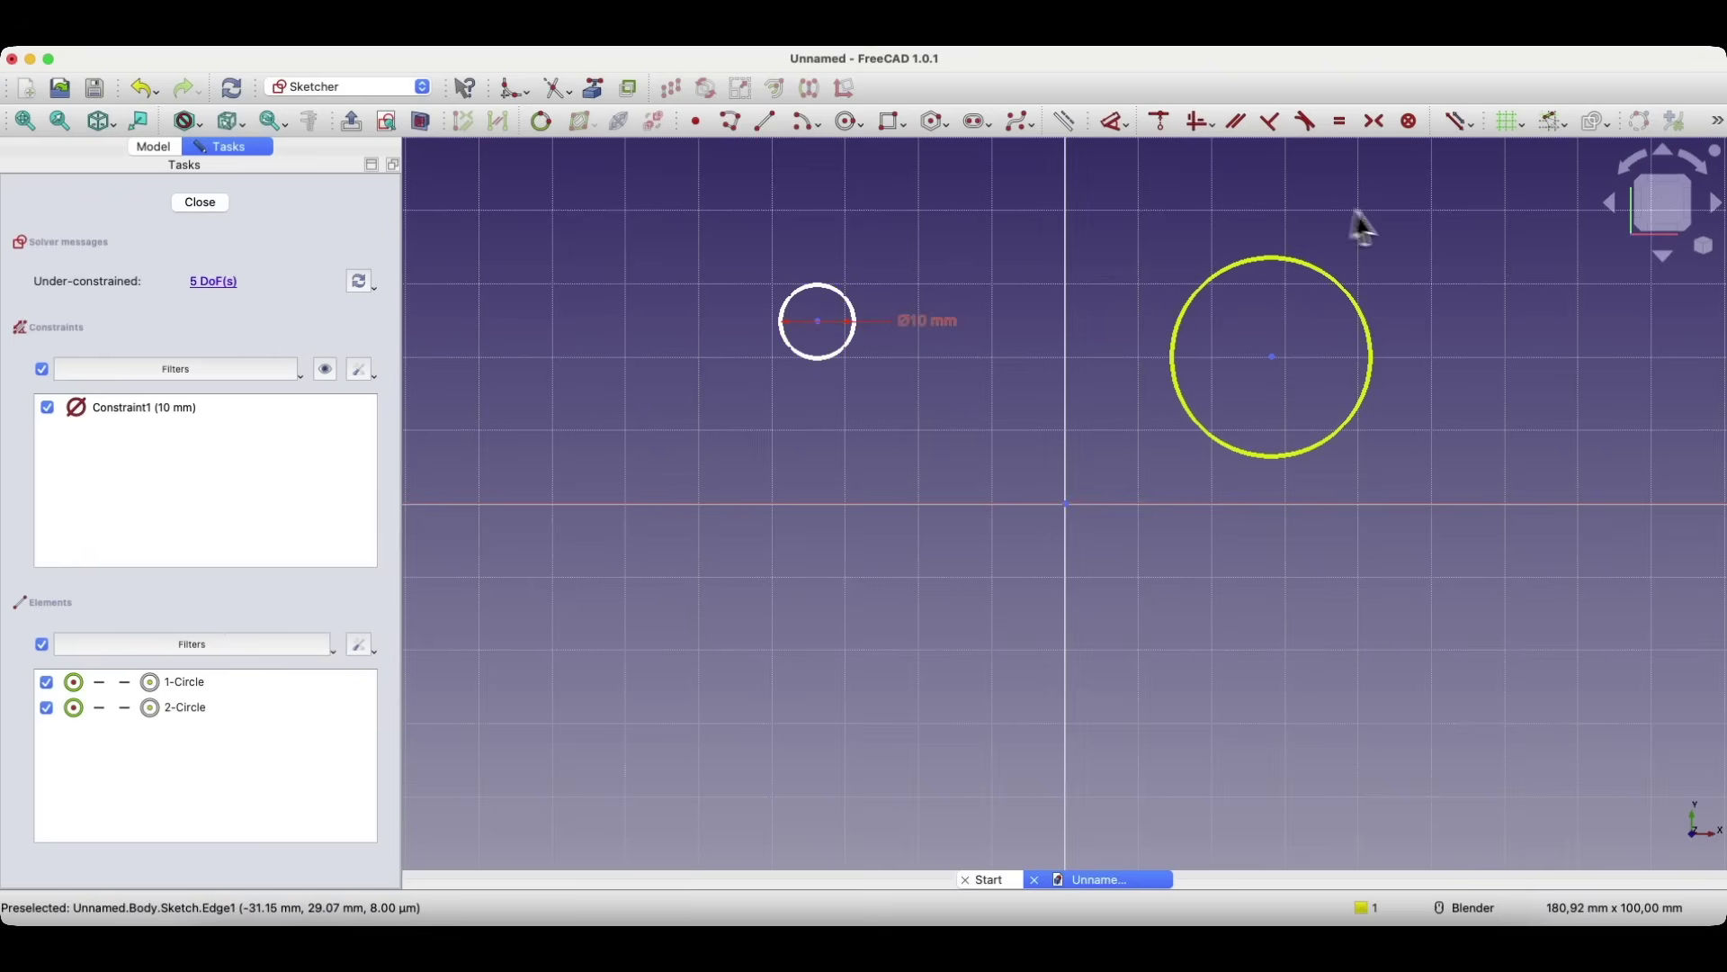
{"action": "left_click_drag", "start_coordinate": [1319, 278], "coordinate": [1326, 245]}
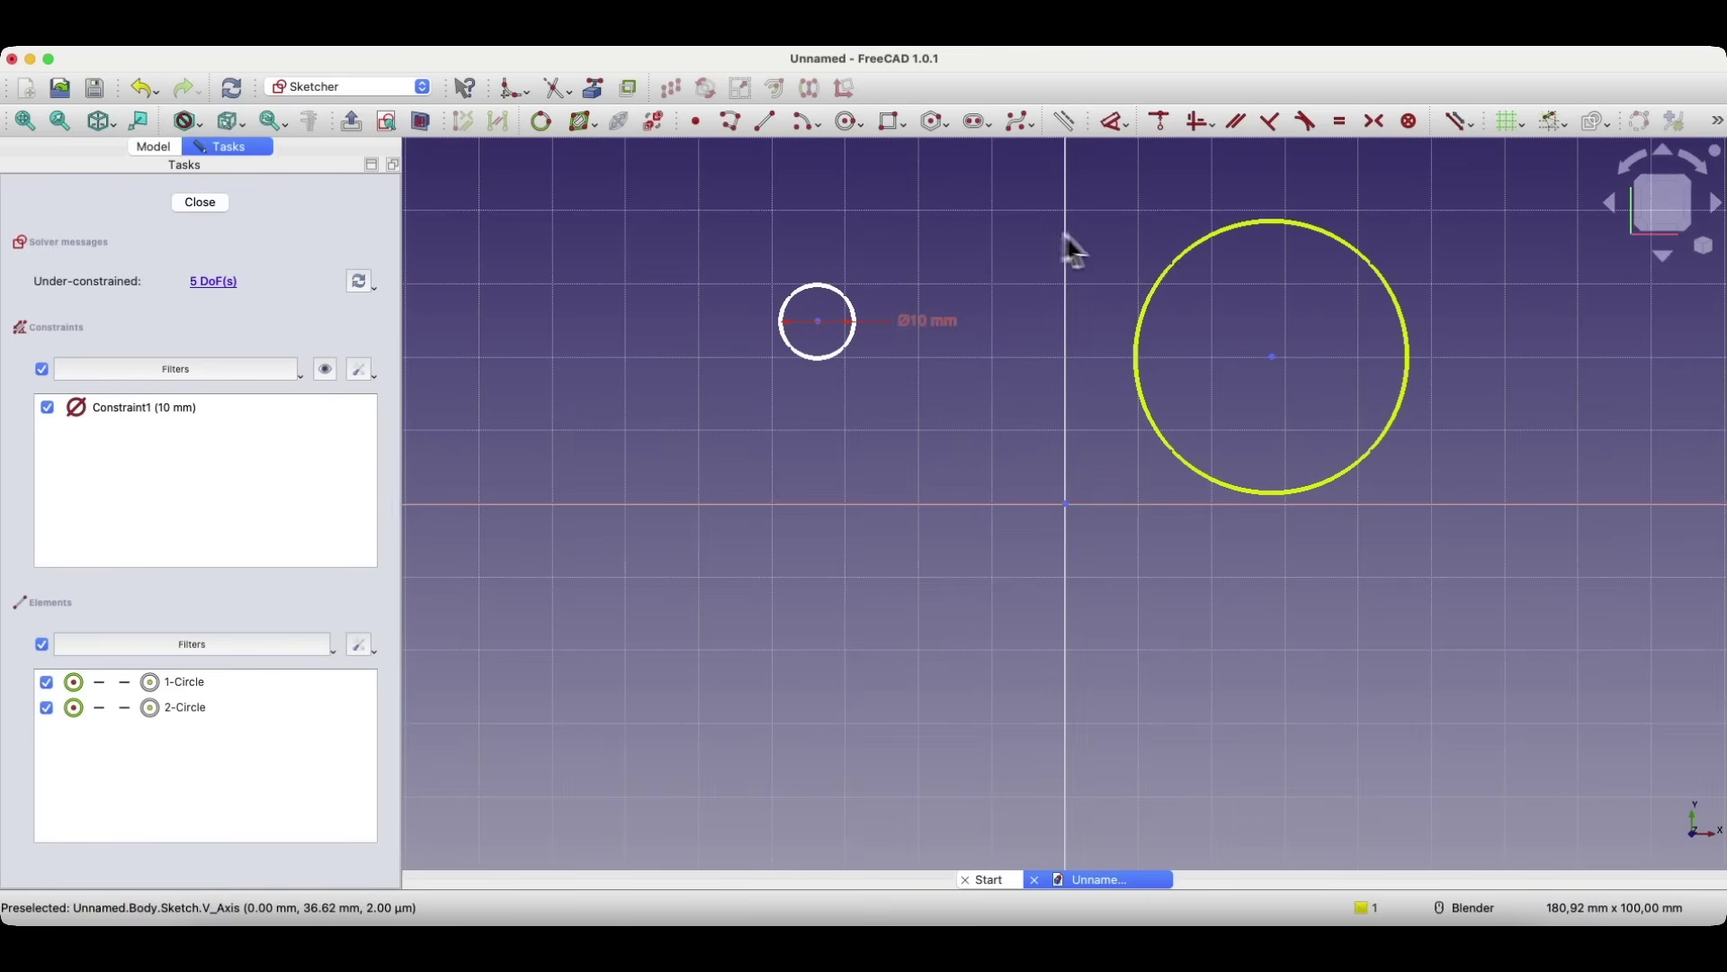
- Constrain the small Ø10 mm circle and the large circle to be equal
{"action": "left_click", "coordinate": [1194, 257]}
{"action": "left_click", "coordinate": [990, 258]}
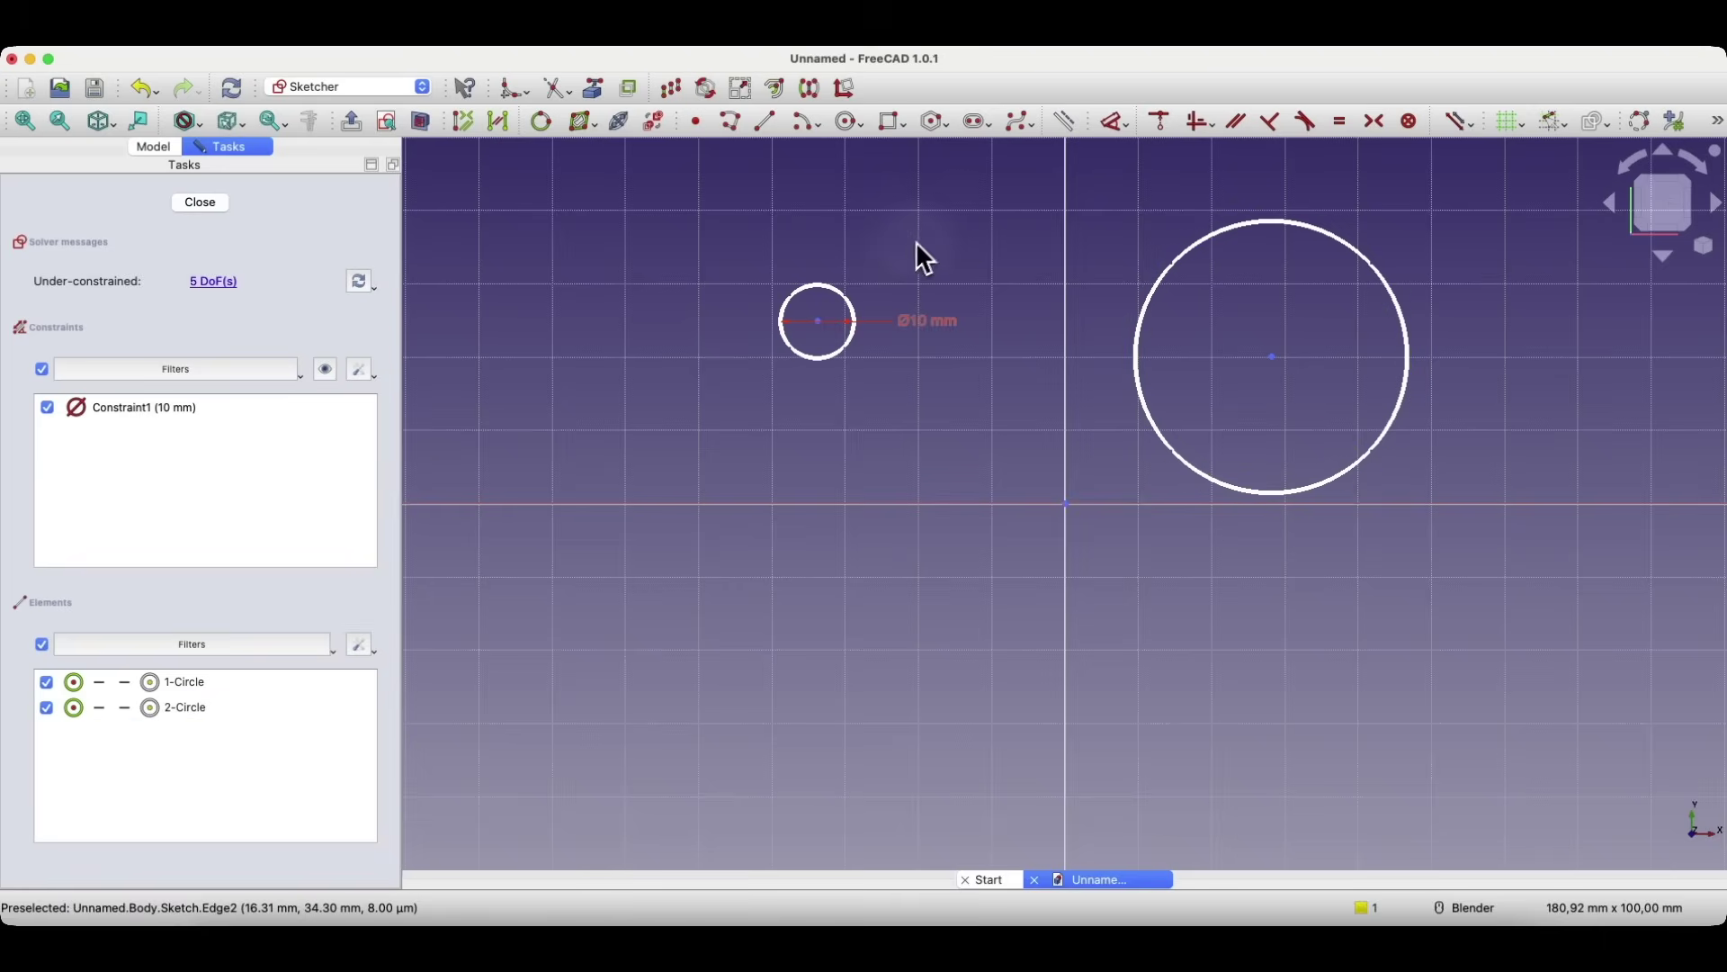
{"action": "left_click", "coordinate": [841, 306]}
{"action": "left_click", "coordinate": [1293, 225]}
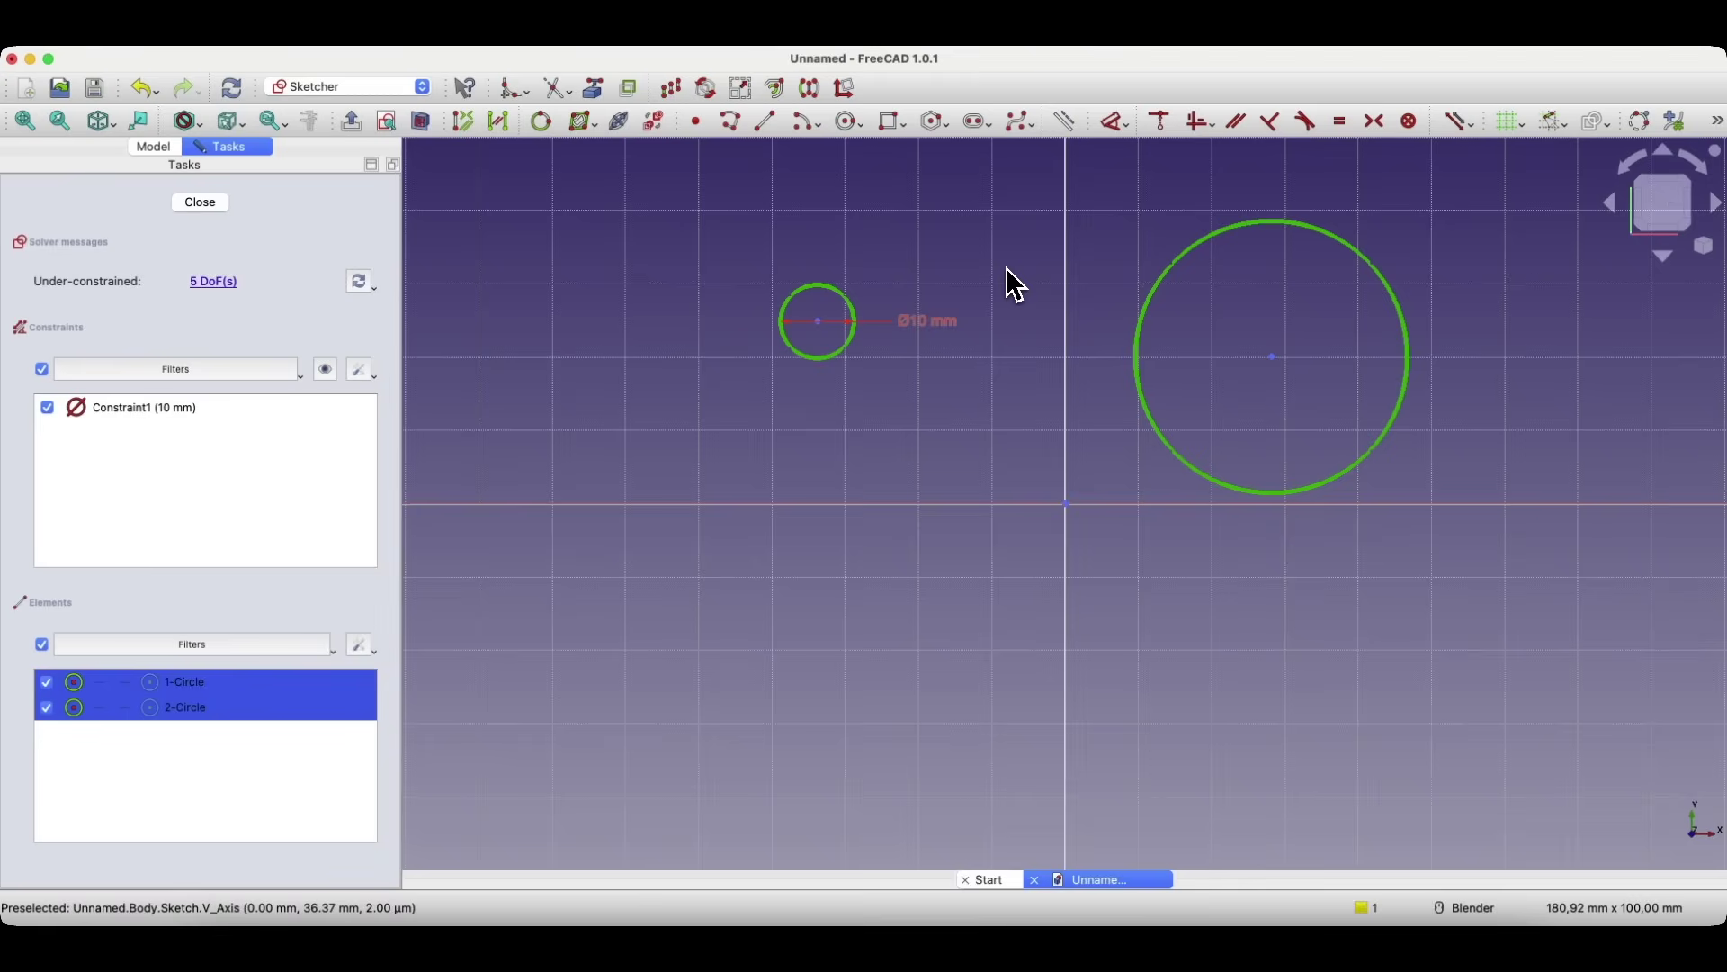
{"action": "left_click", "coordinate": [1343, 128]}
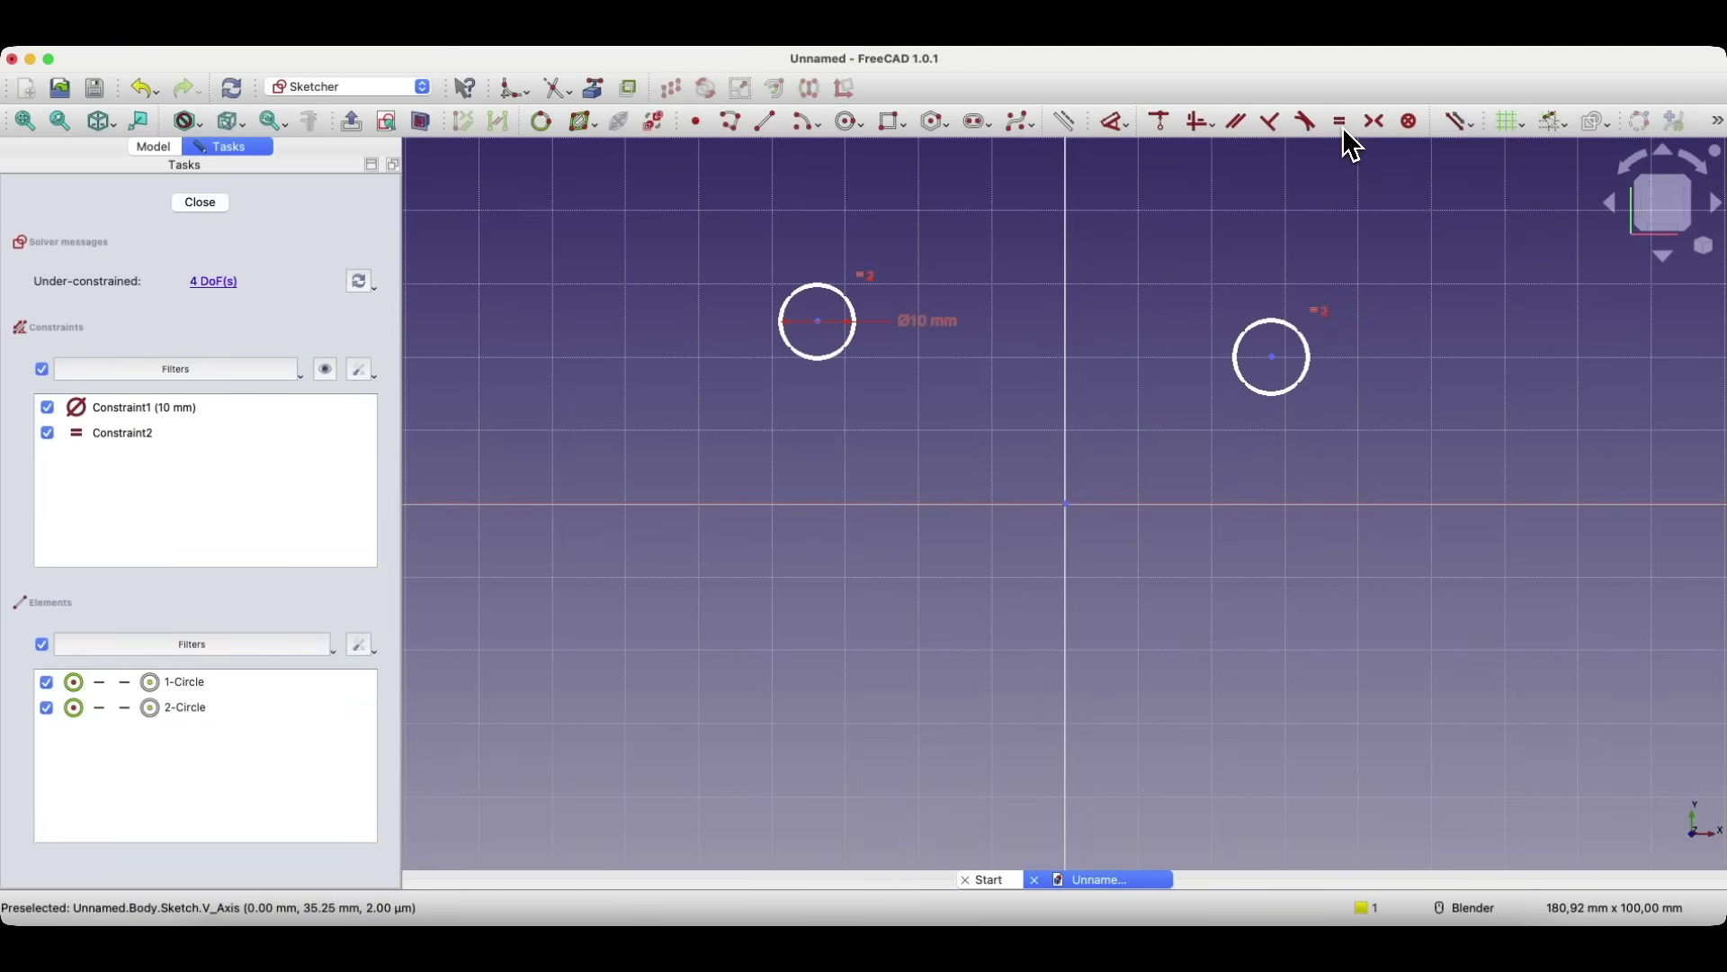
- Undo the equal constraint and delete the large right-hand circle
{"action": "left_click_drag", "start_coordinate": [1241, 350], "coordinate": [1206, 329]}
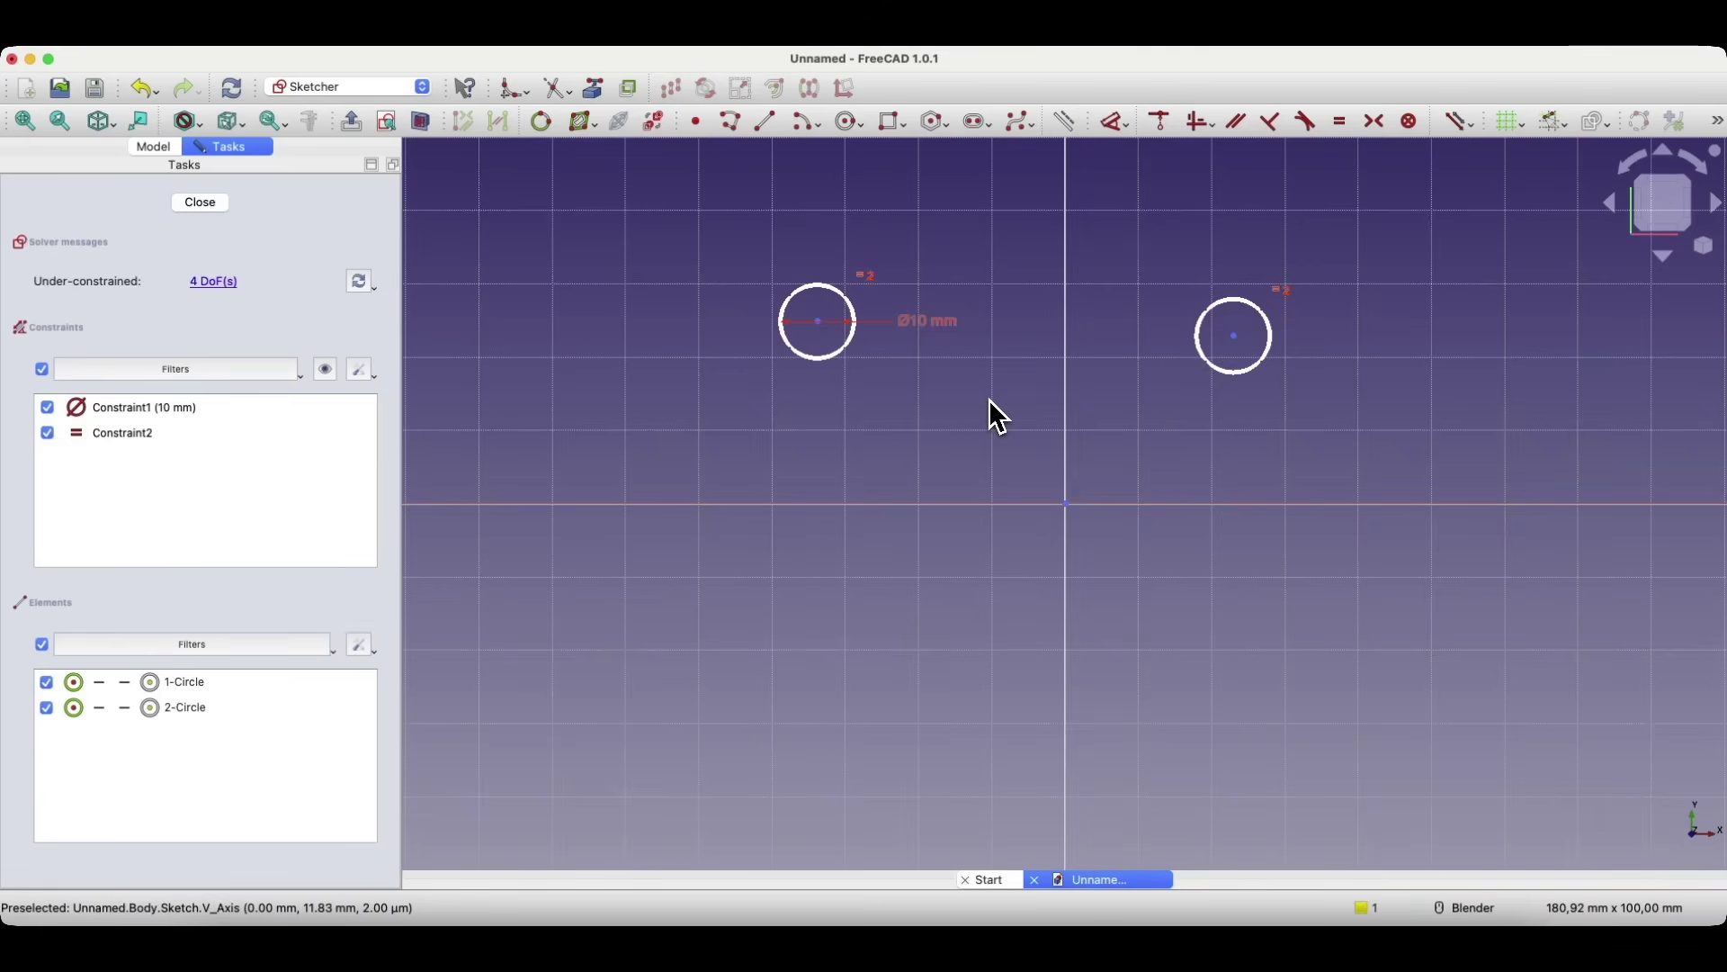
{"action": "key", "text": "ctrl+z"}
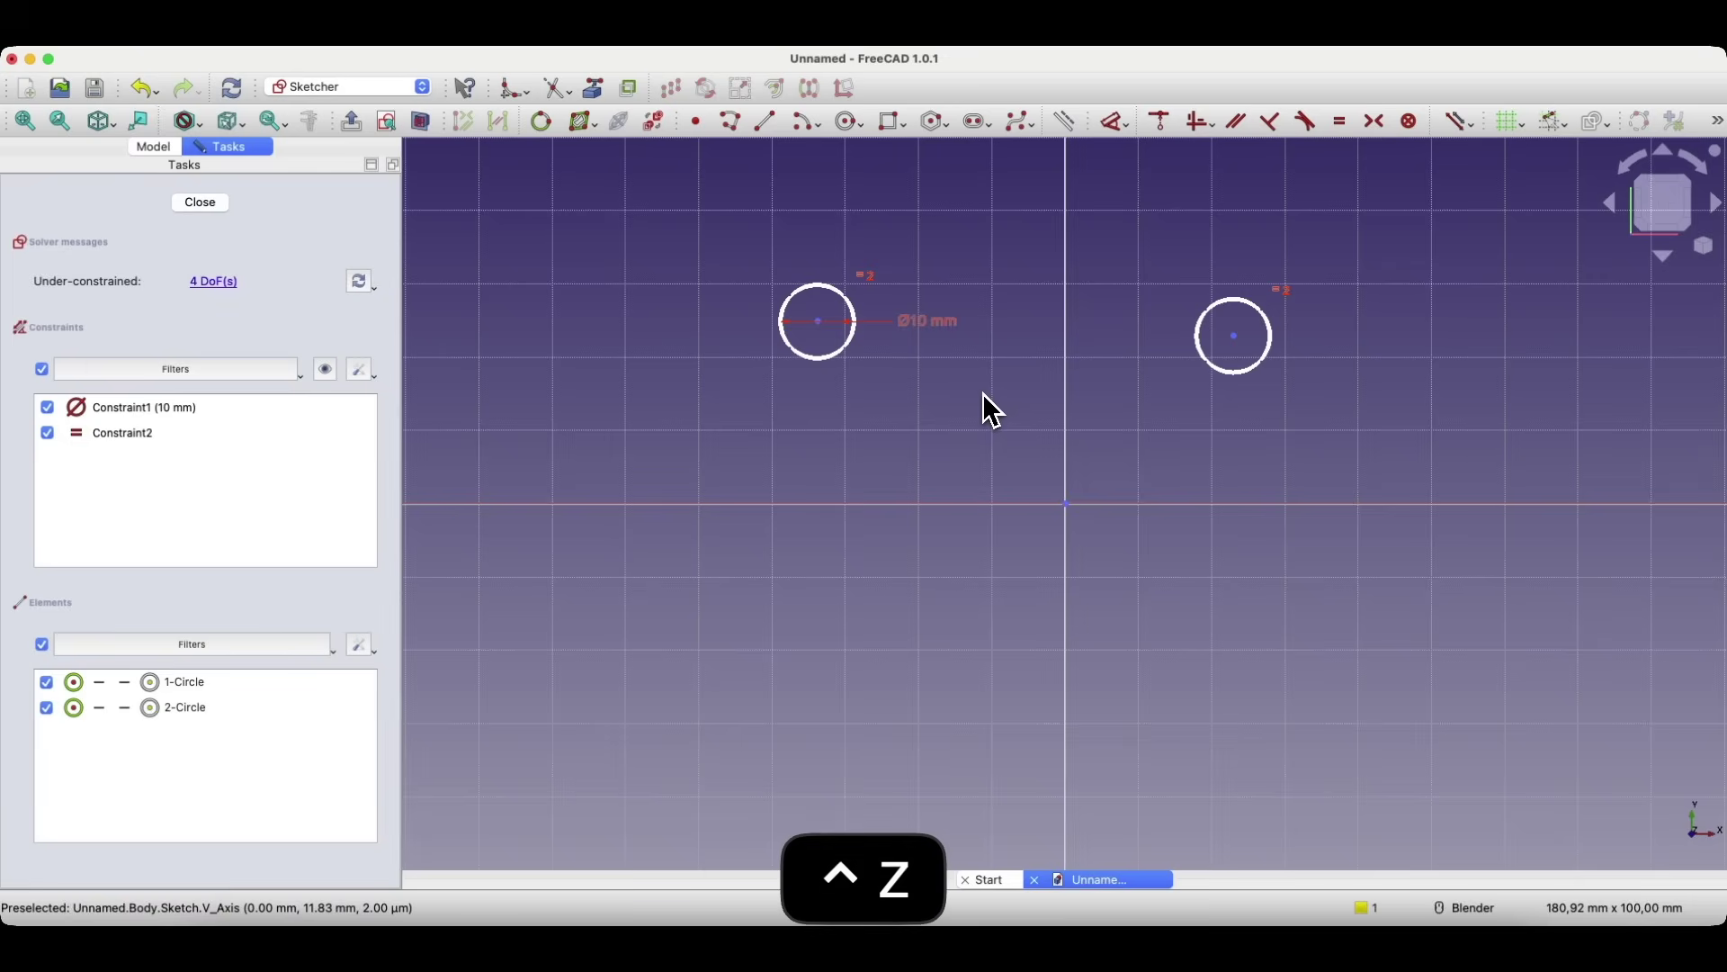
{"action": "key", "text": "super+z"}
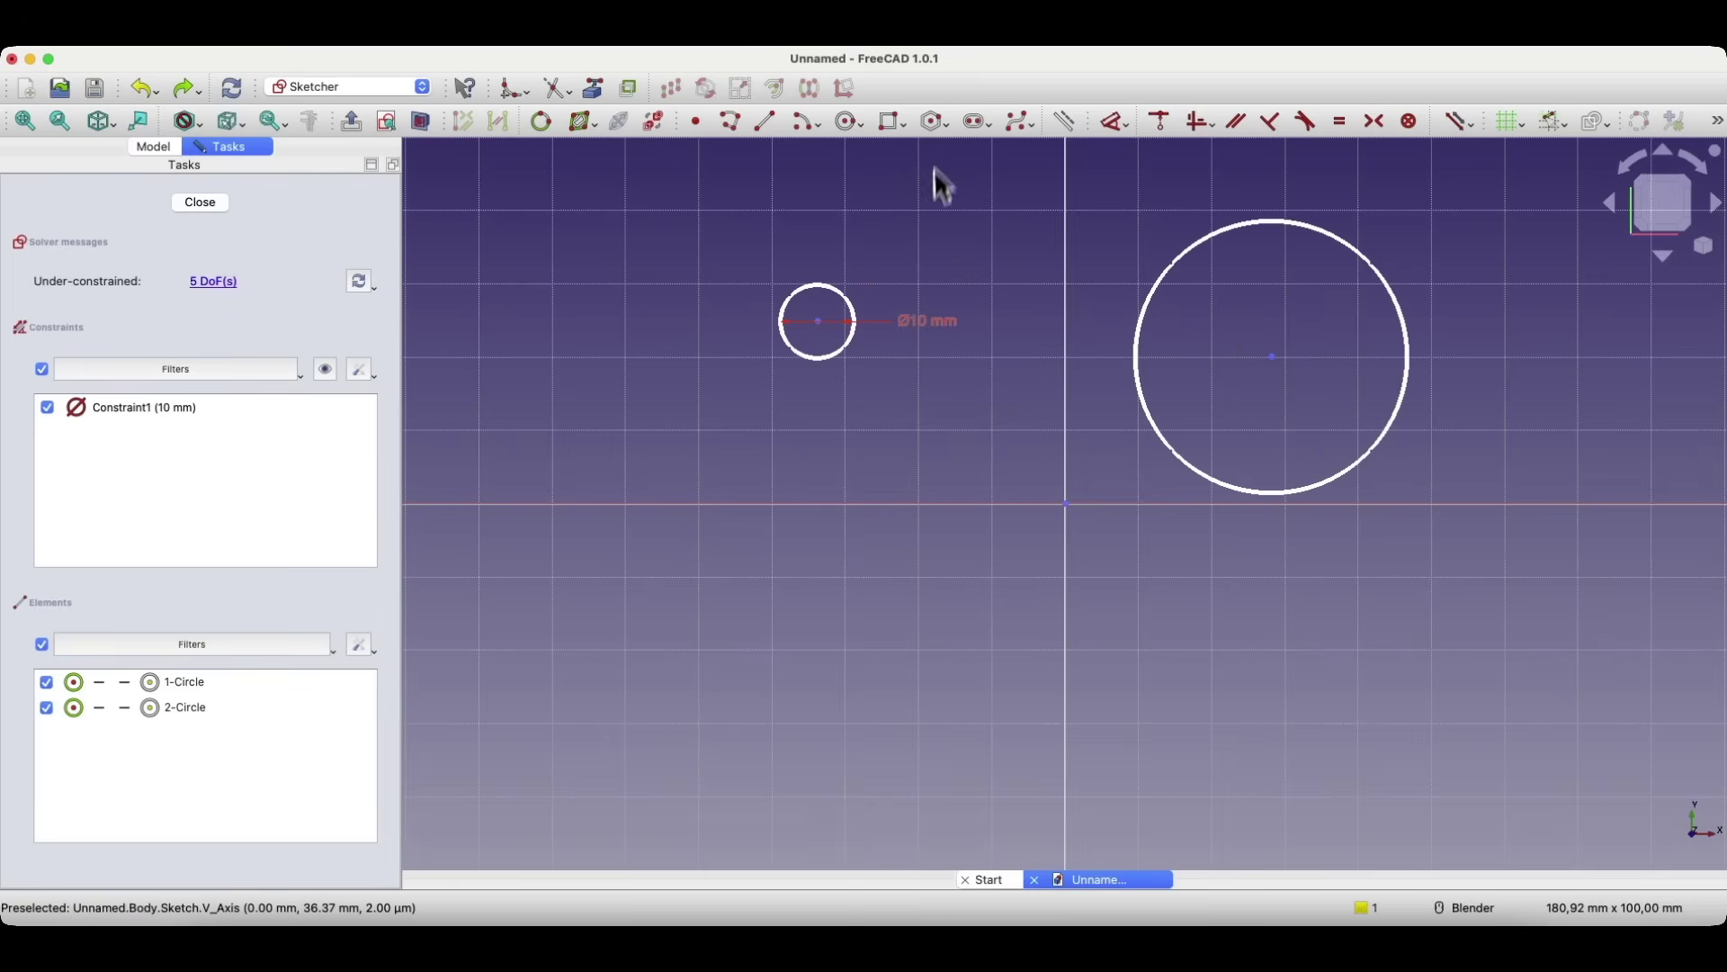
{"action": "left_click", "coordinate": [1258, 239]}
{"action": "key", "text": "BackSpace"}
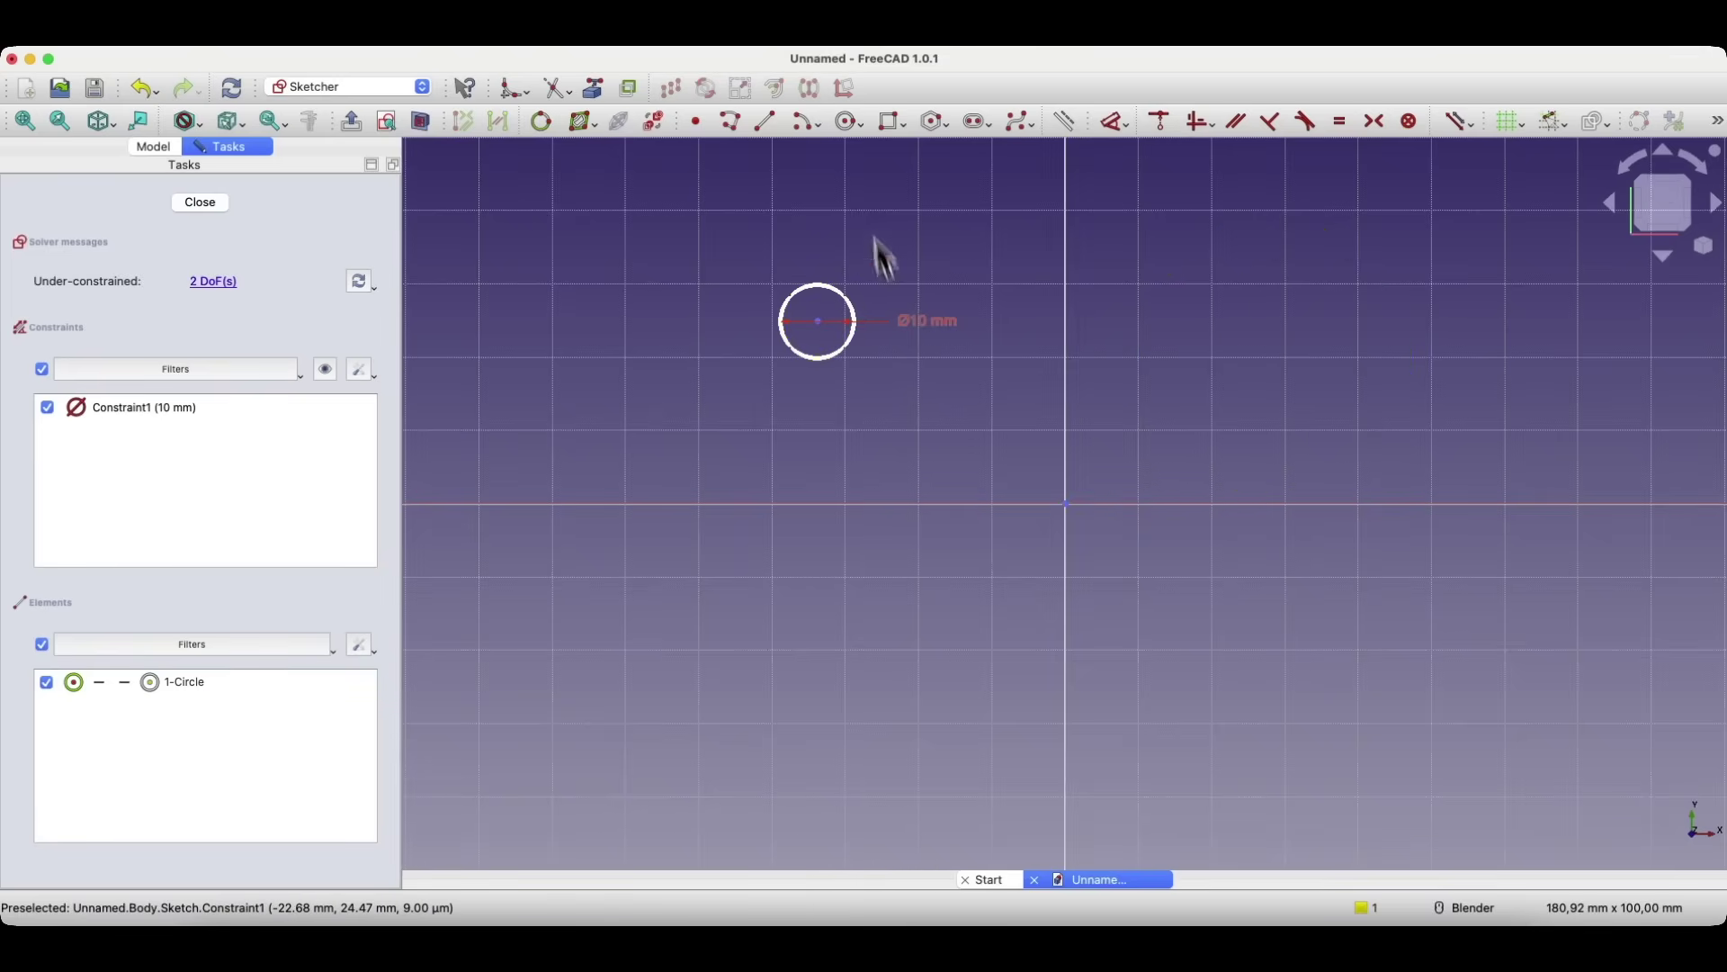
- Draw two more Ø10 mm circles right of the vertical axis
{"action": "left_click", "coordinate": [847, 122]}
{"action": "left_click", "coordinate": [1173, 301]}
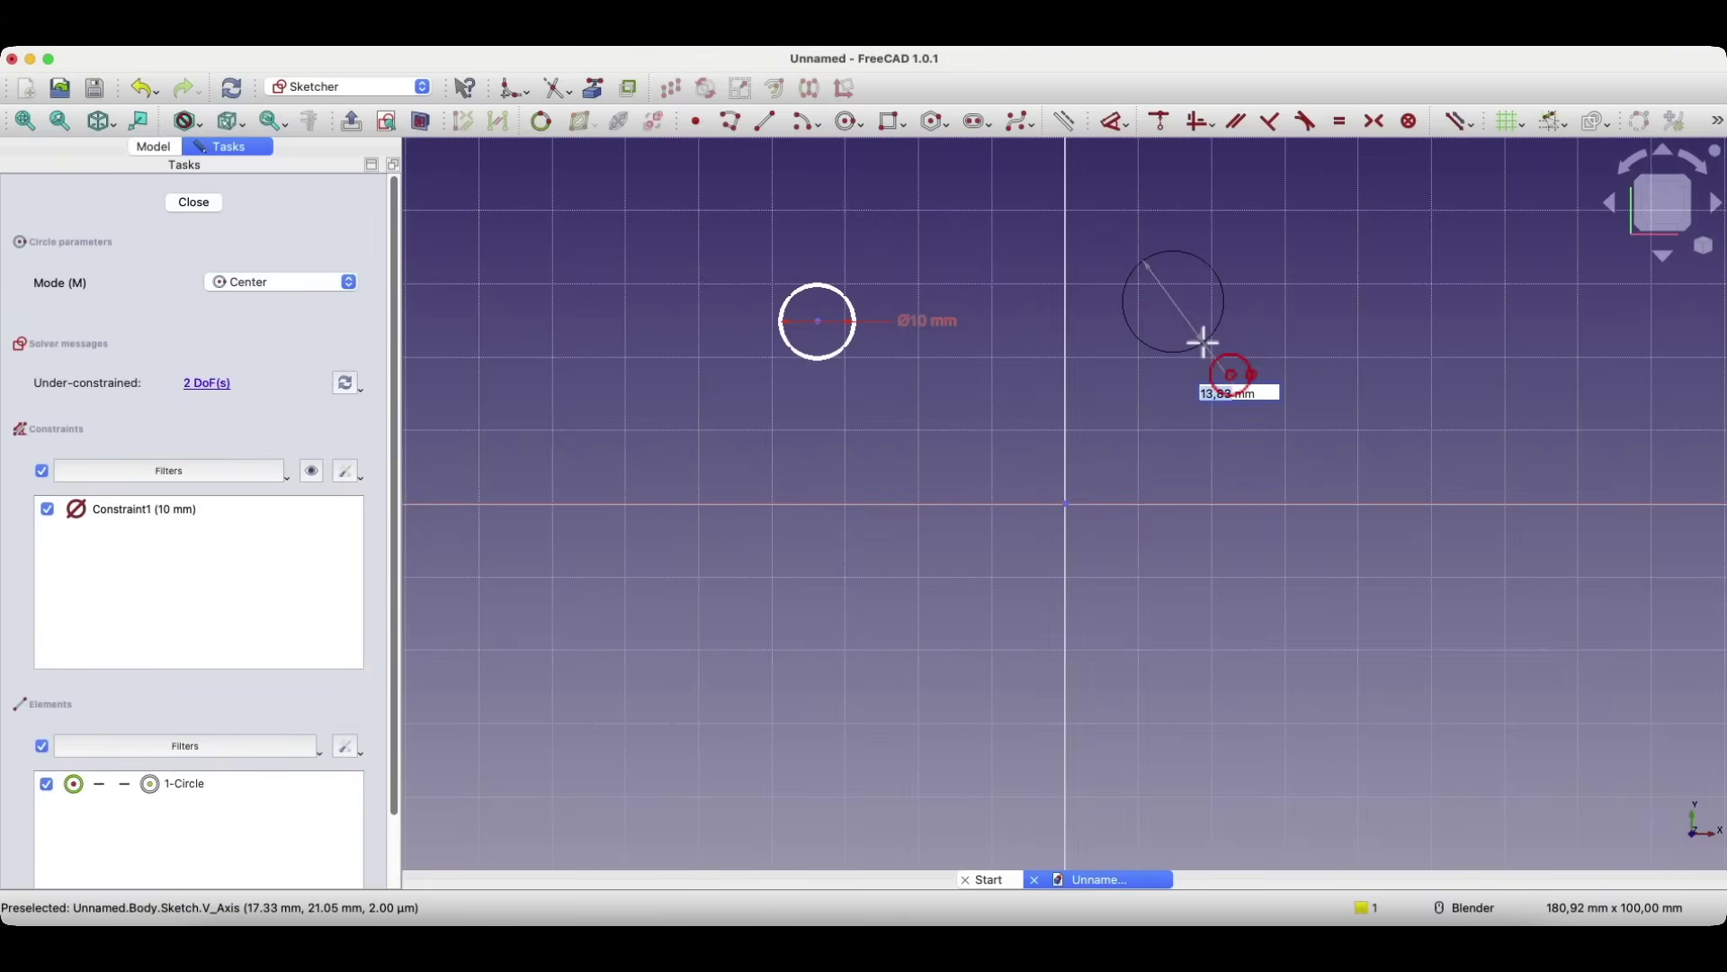
{"action": "type", "text": "10"}
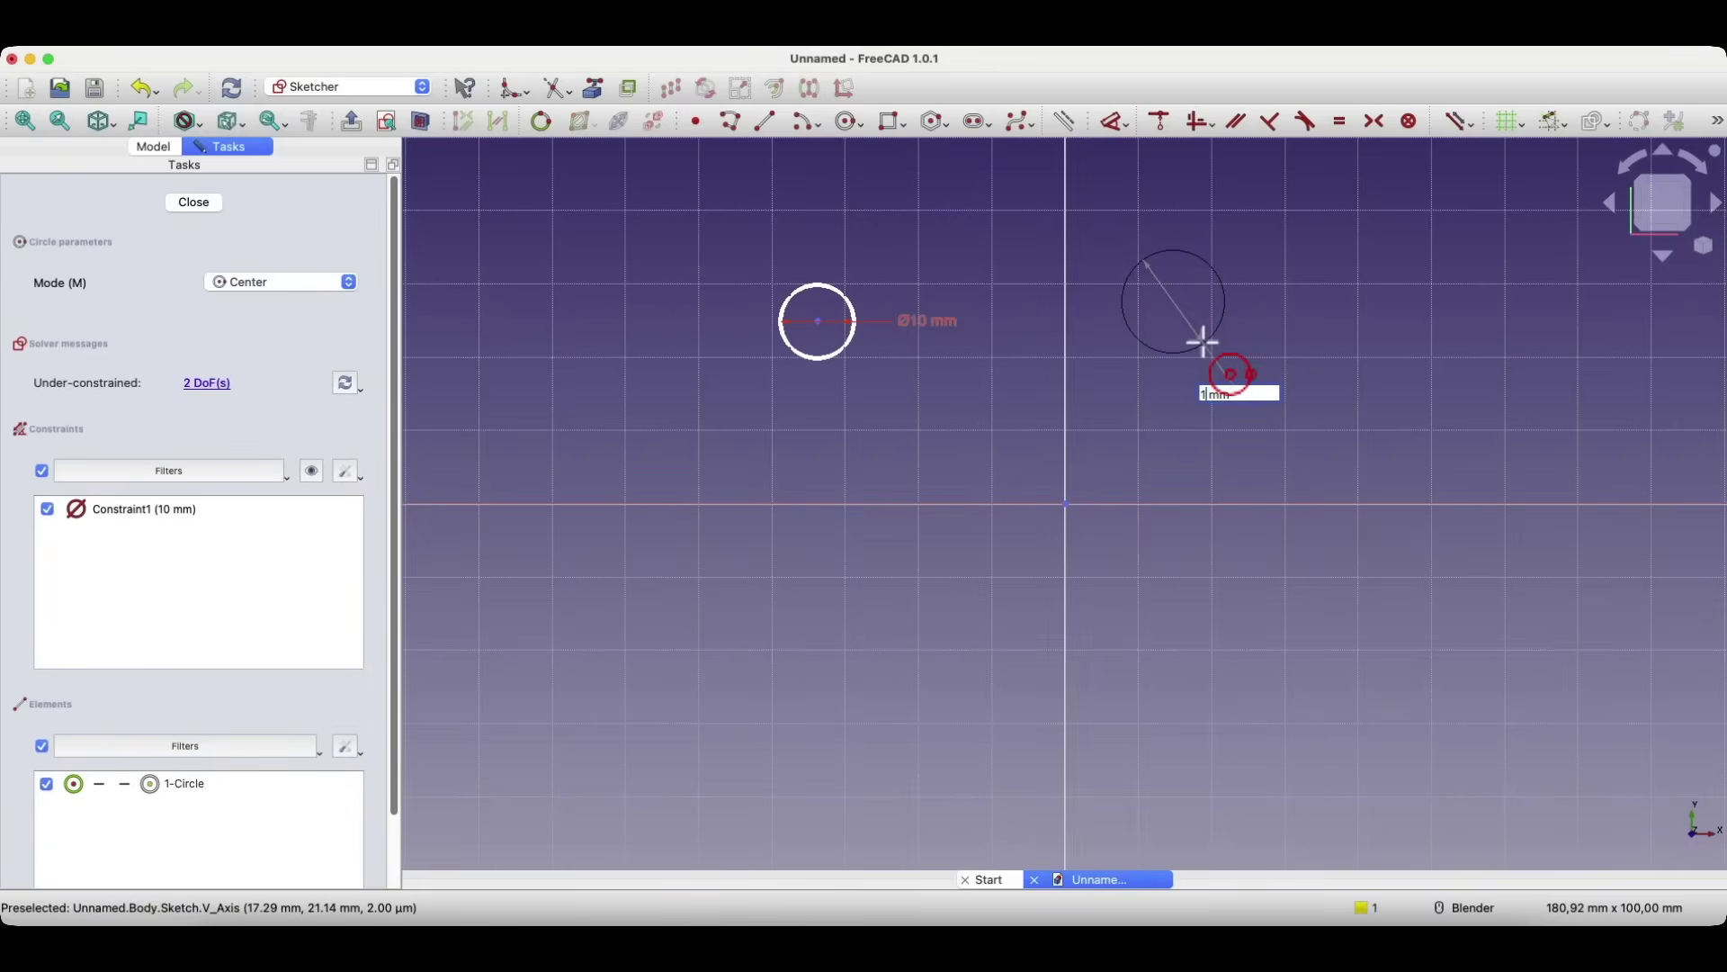
{"action": "key", "text": "Return"}
{"action": "left_click", "coordinate": [1227, 396]}
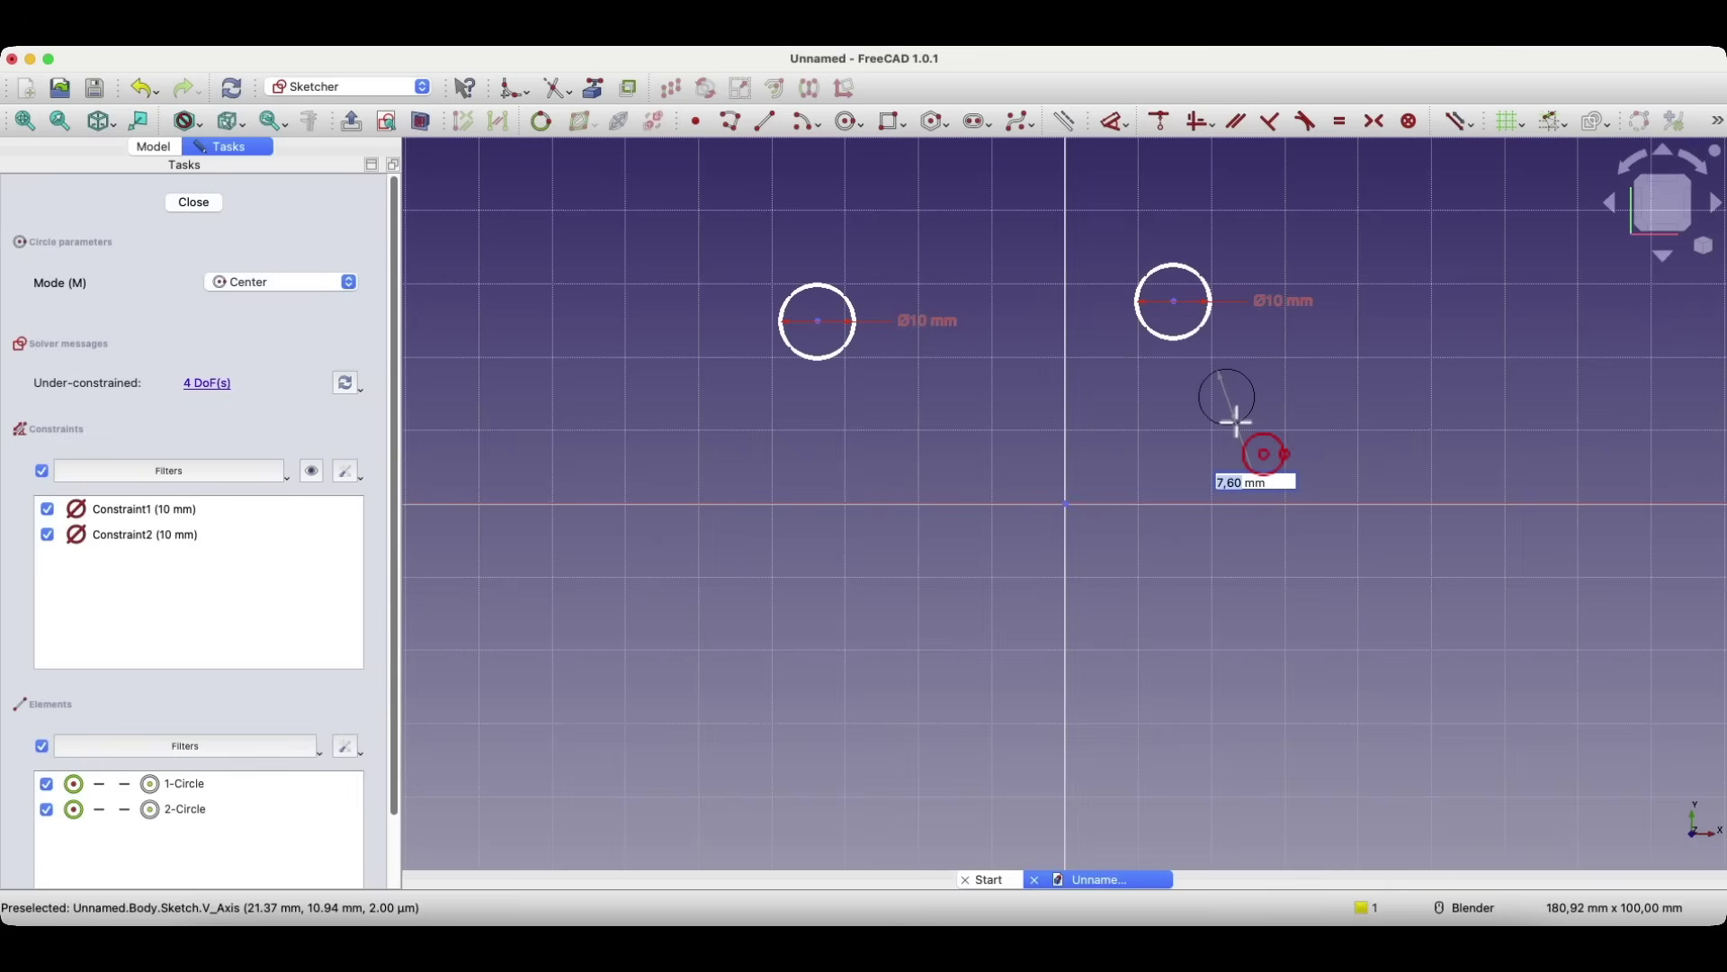
{"action": "type", "text": "10"}
{"action": "key", "text": "Return"}
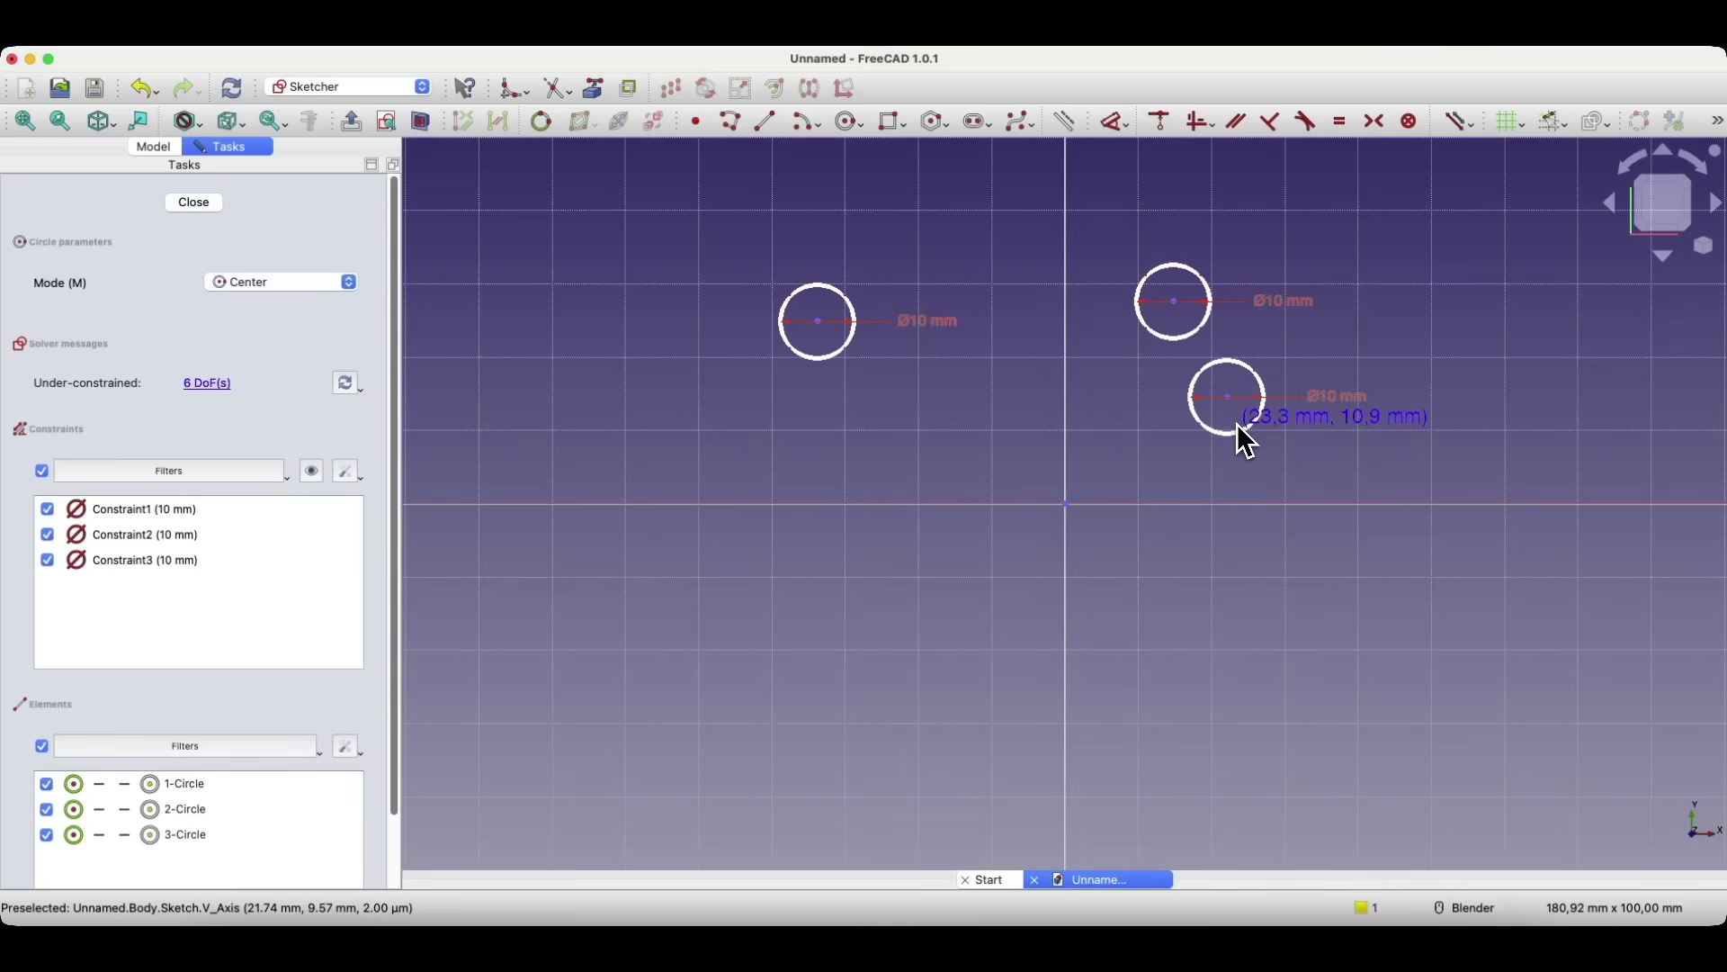
- Add two further Ø10 mm circles on the right, then finish drawing circles
{"action": "left_click", "coordinate": [1430, 335]}
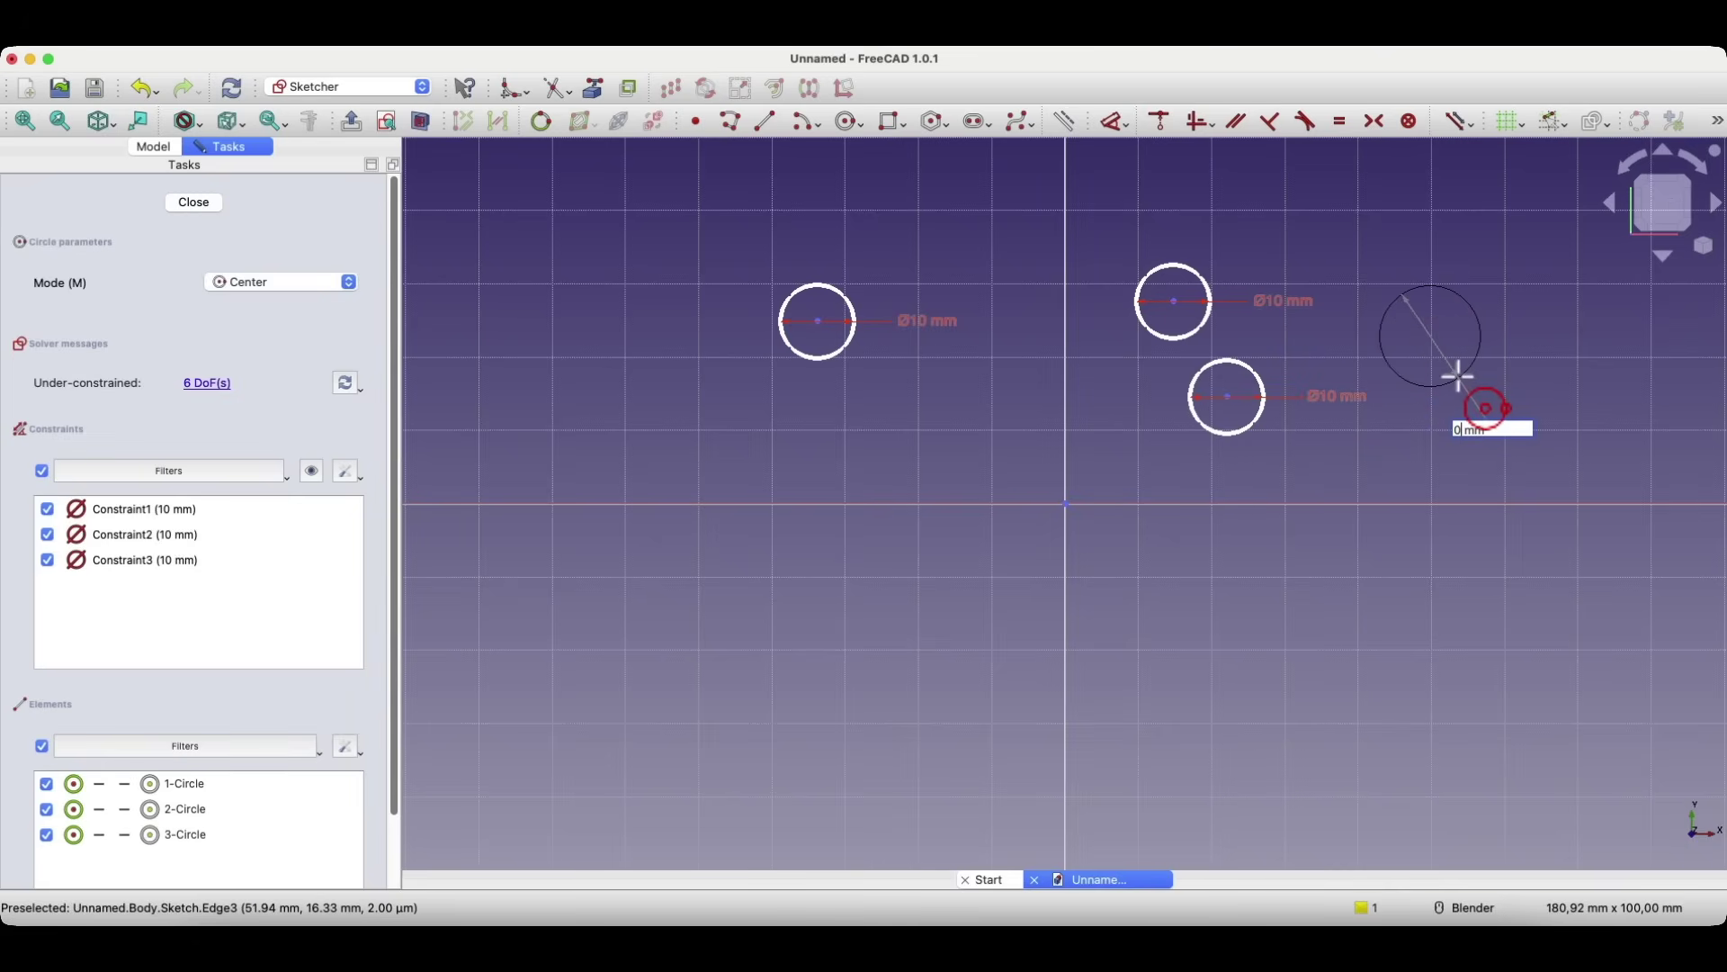
{"action": "key", "text": "BackSpace"}
{"action": "type", "text": "10"}
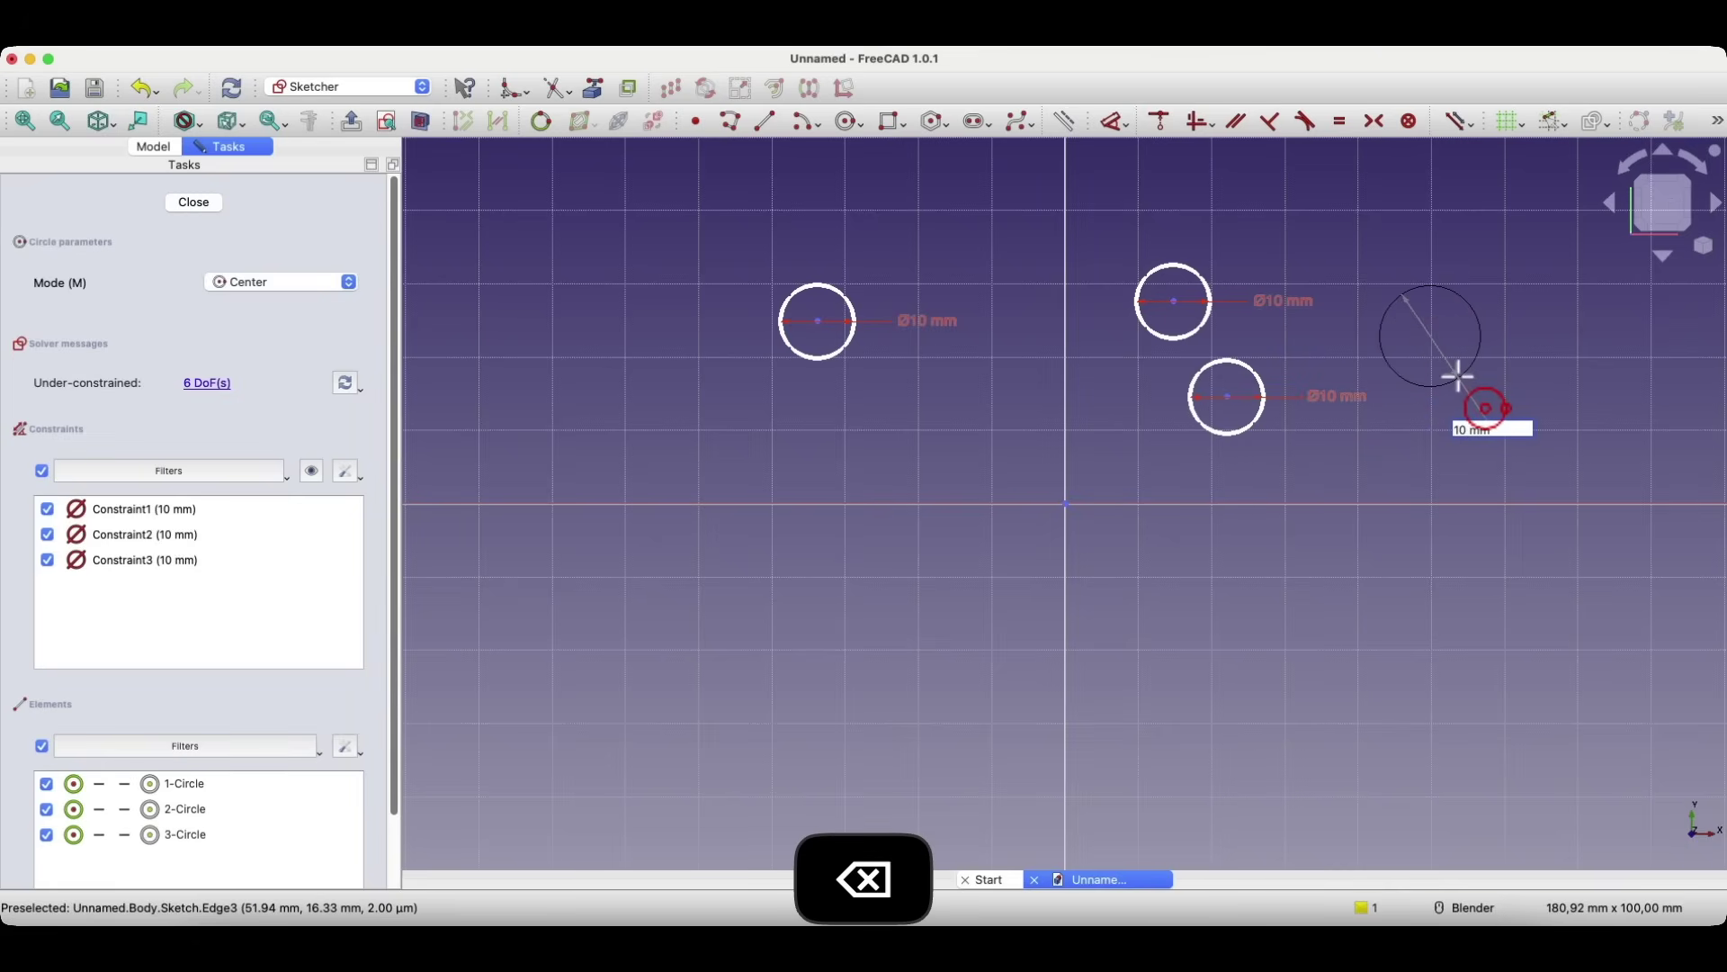
{"action": "key", "text": "Return"}
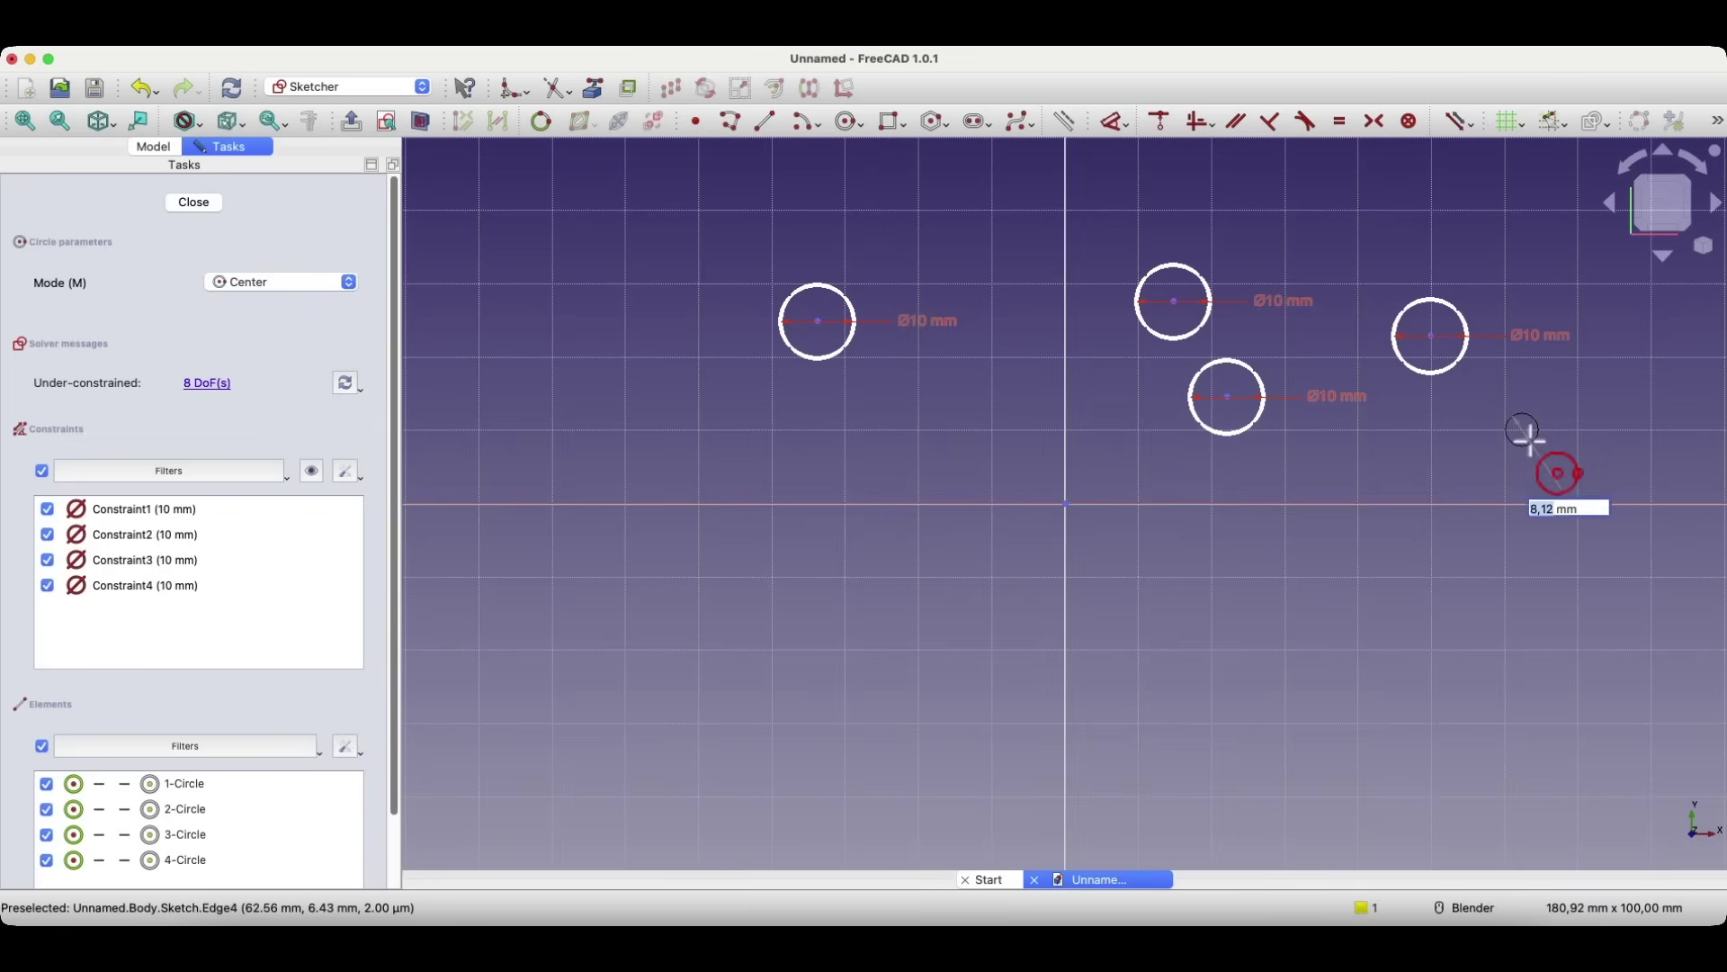
{"action": "type", "text": "1"}
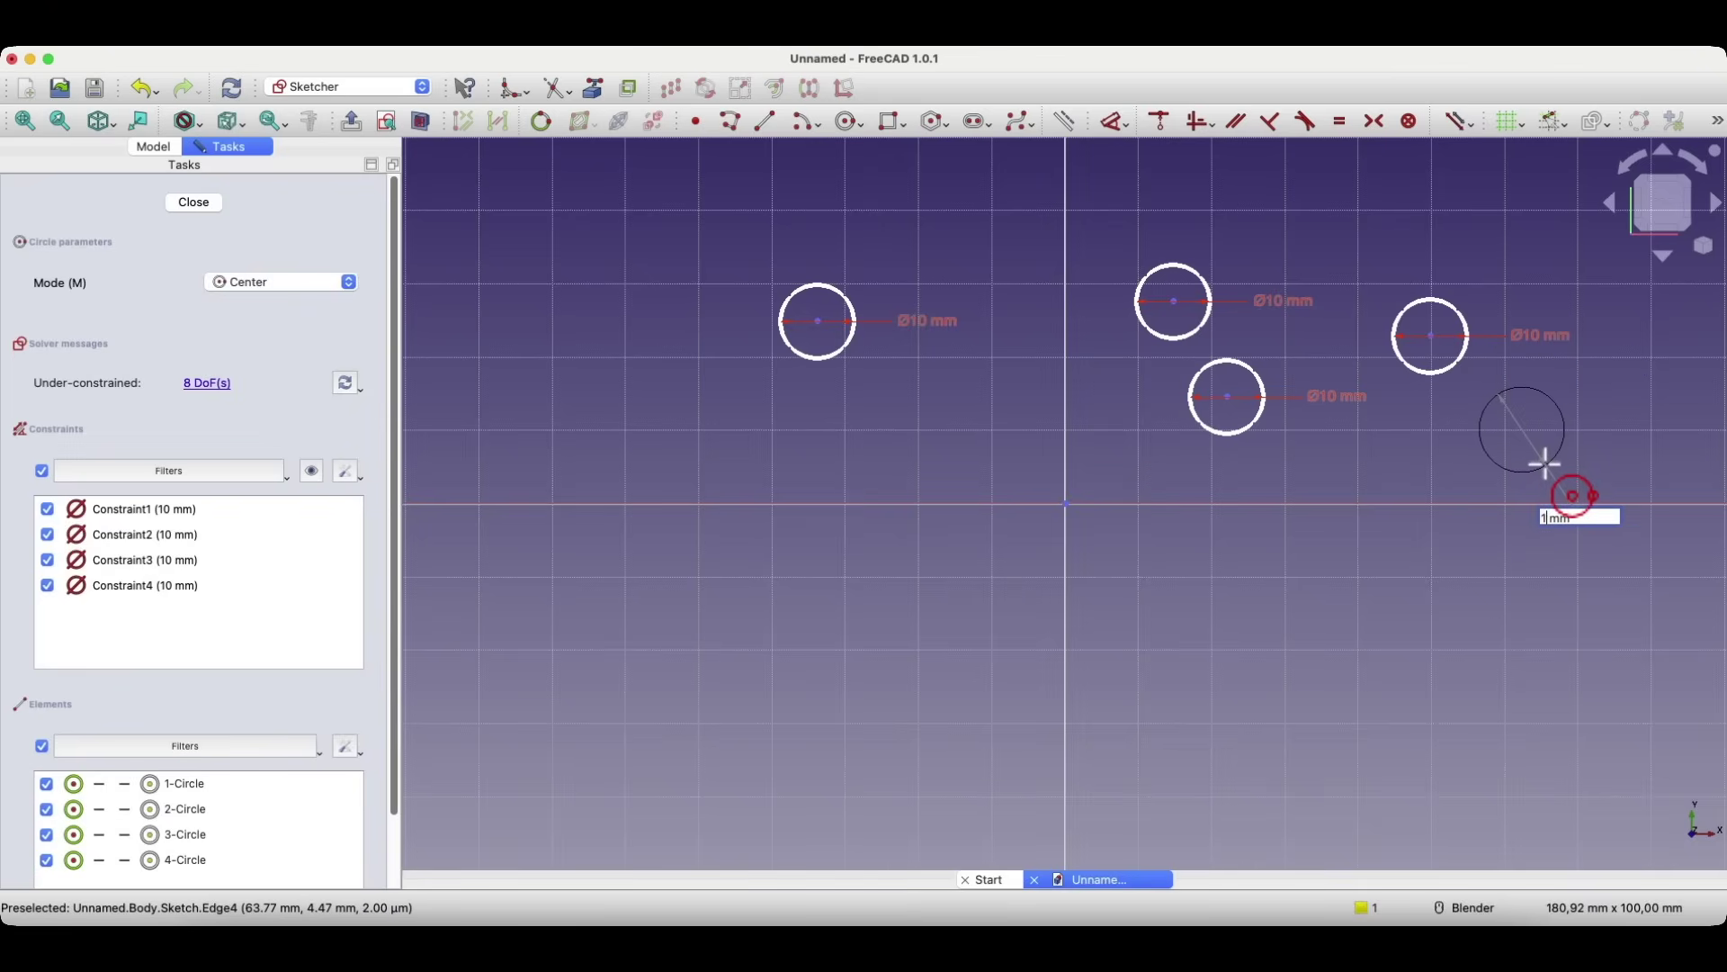
{"action": "type", "text": "0"}
{"action": "key", "text": "Return"}
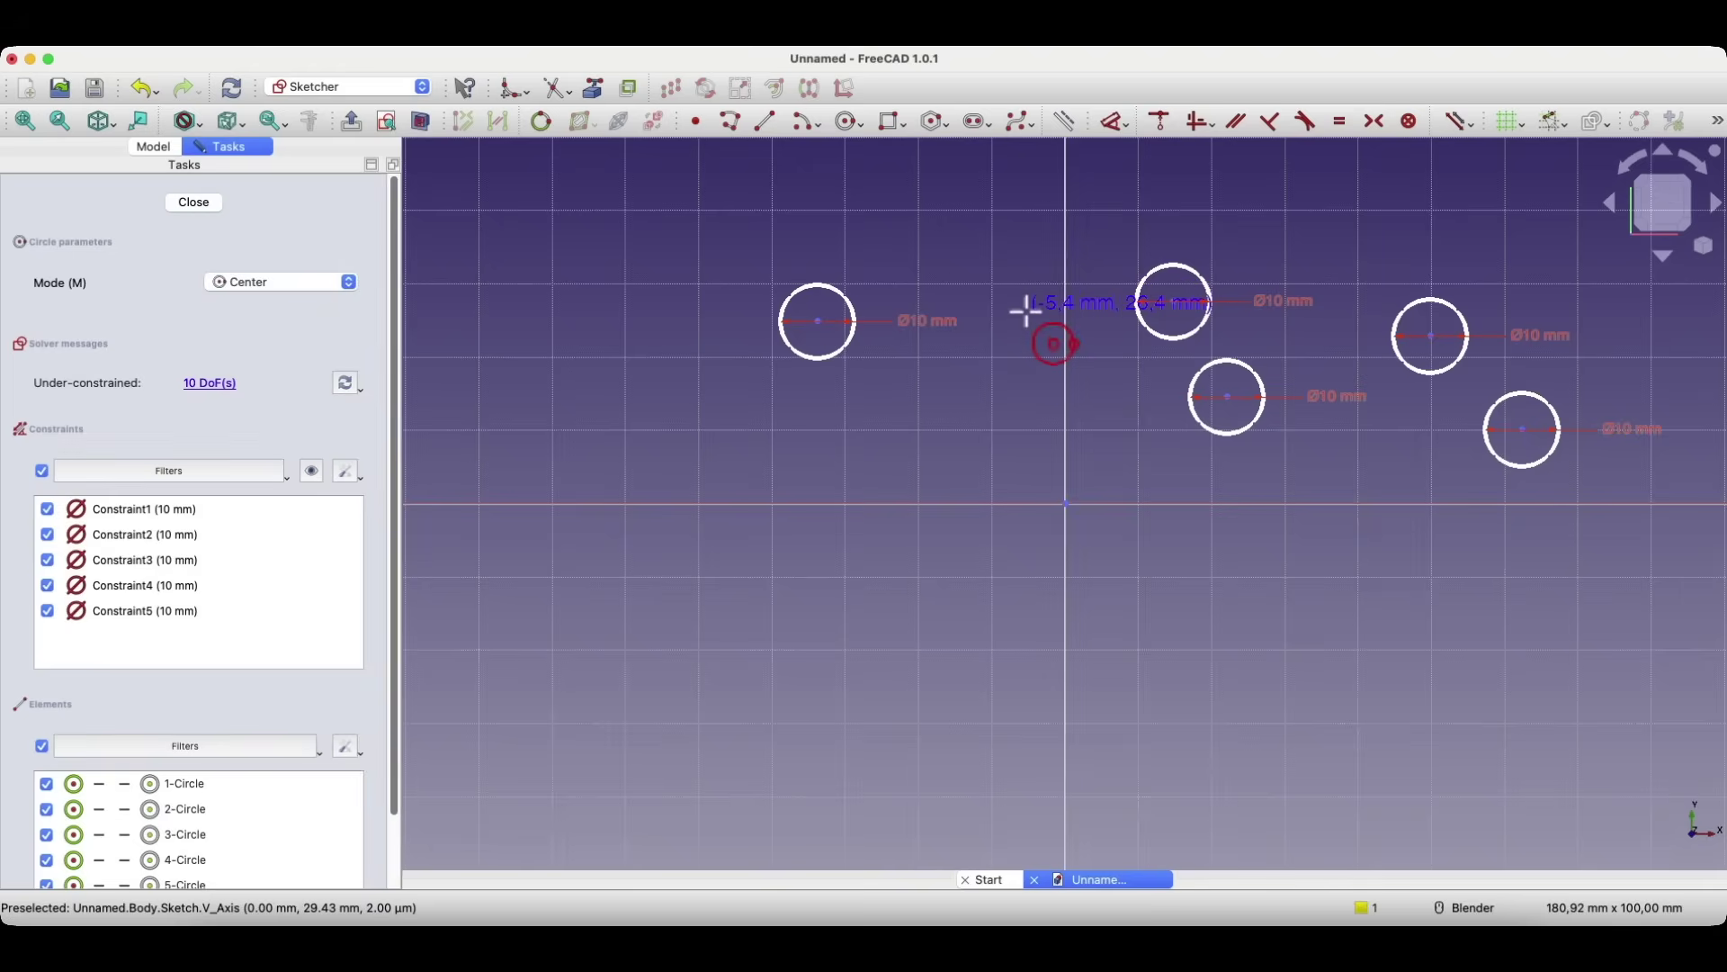
{"action": "key", "text": "Escape"}
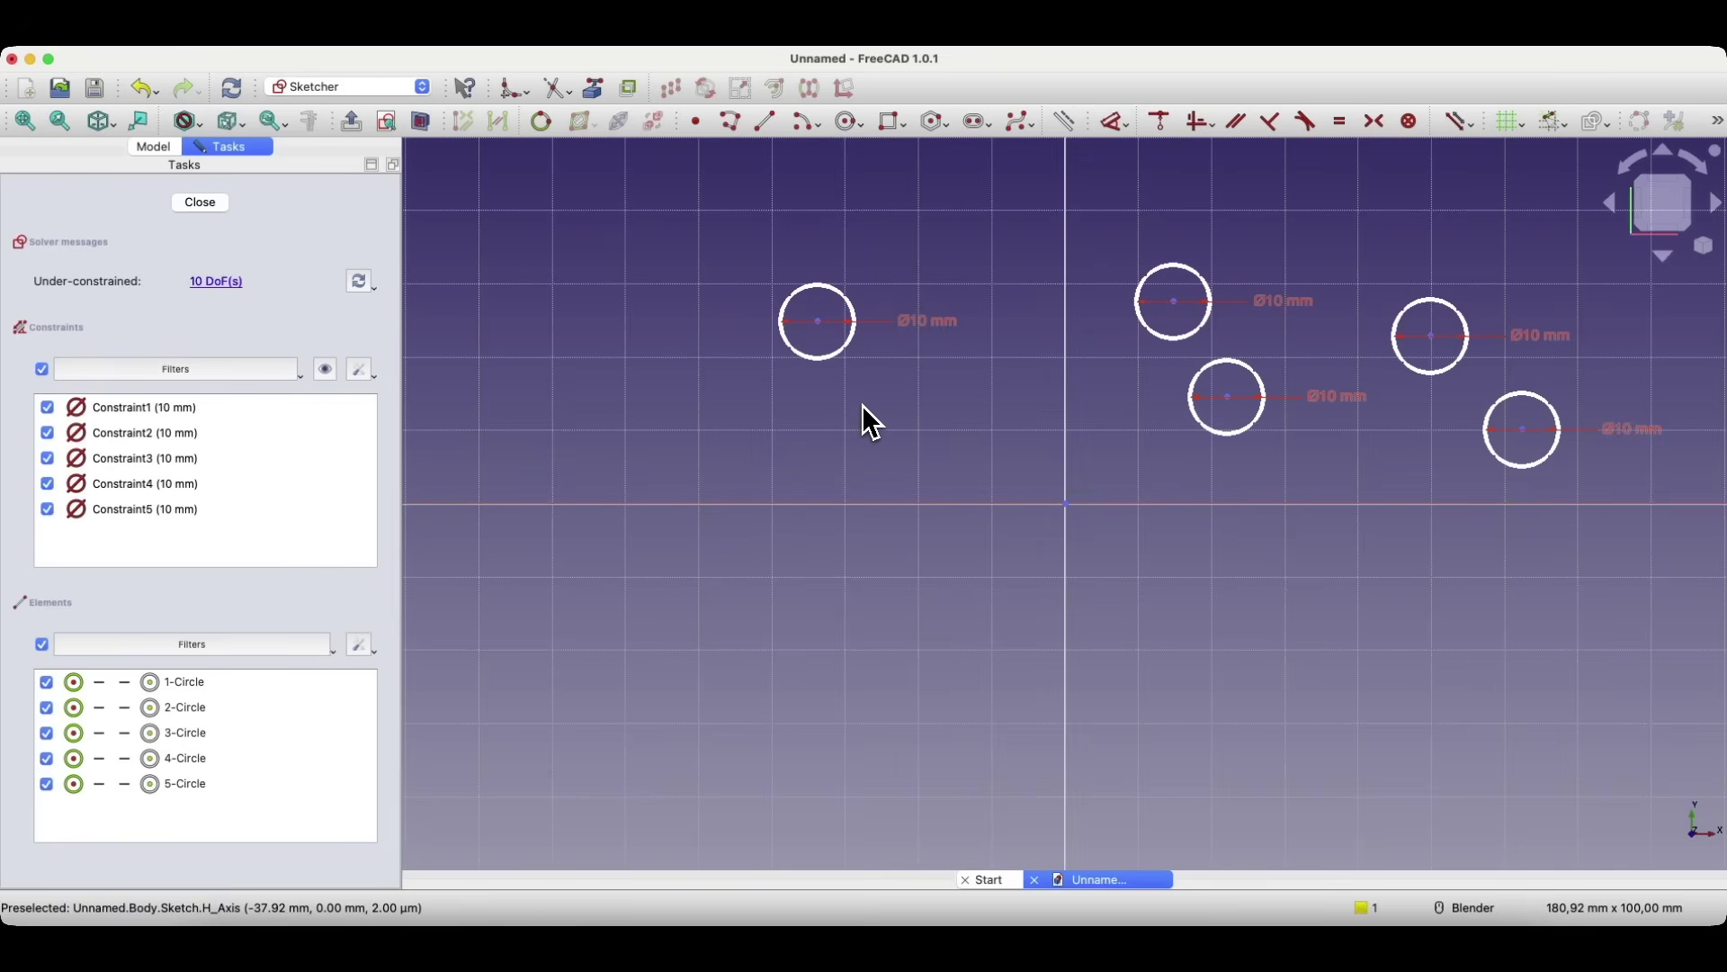
- Change the left circle's diameter constraint to 12 mm
{"action": "double_click", "coordinate": [929, 328]}
{"action": "type", "text": "12"}
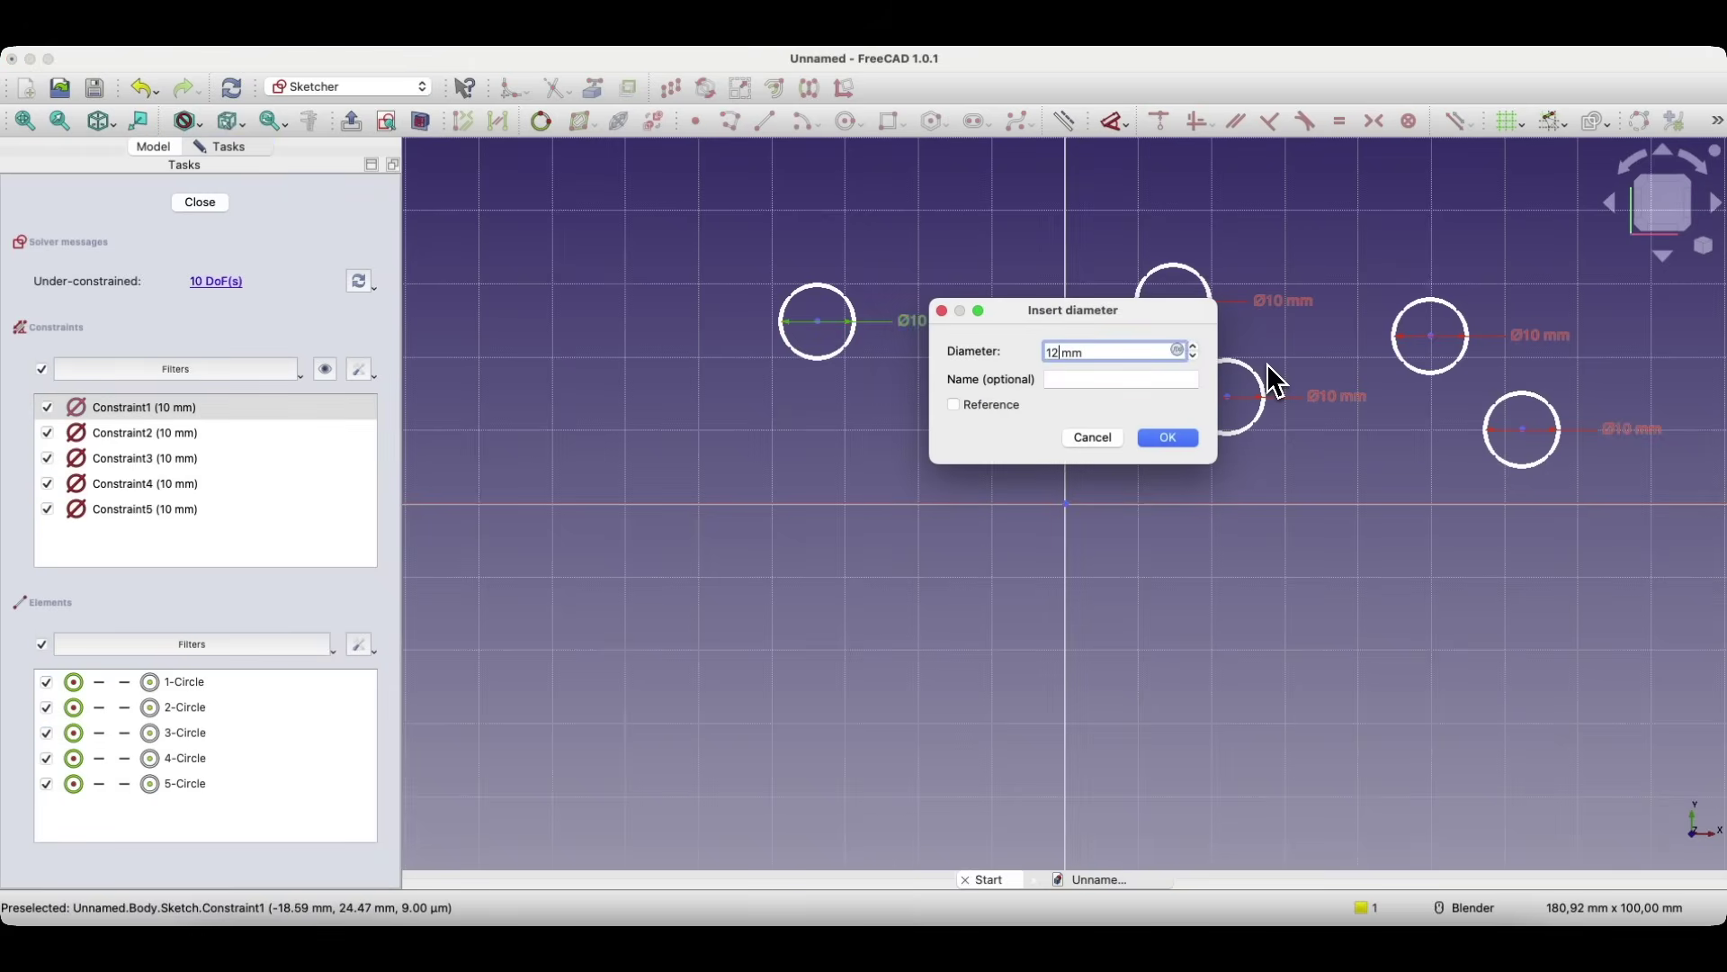
{"action": "key", "text": "Return"}
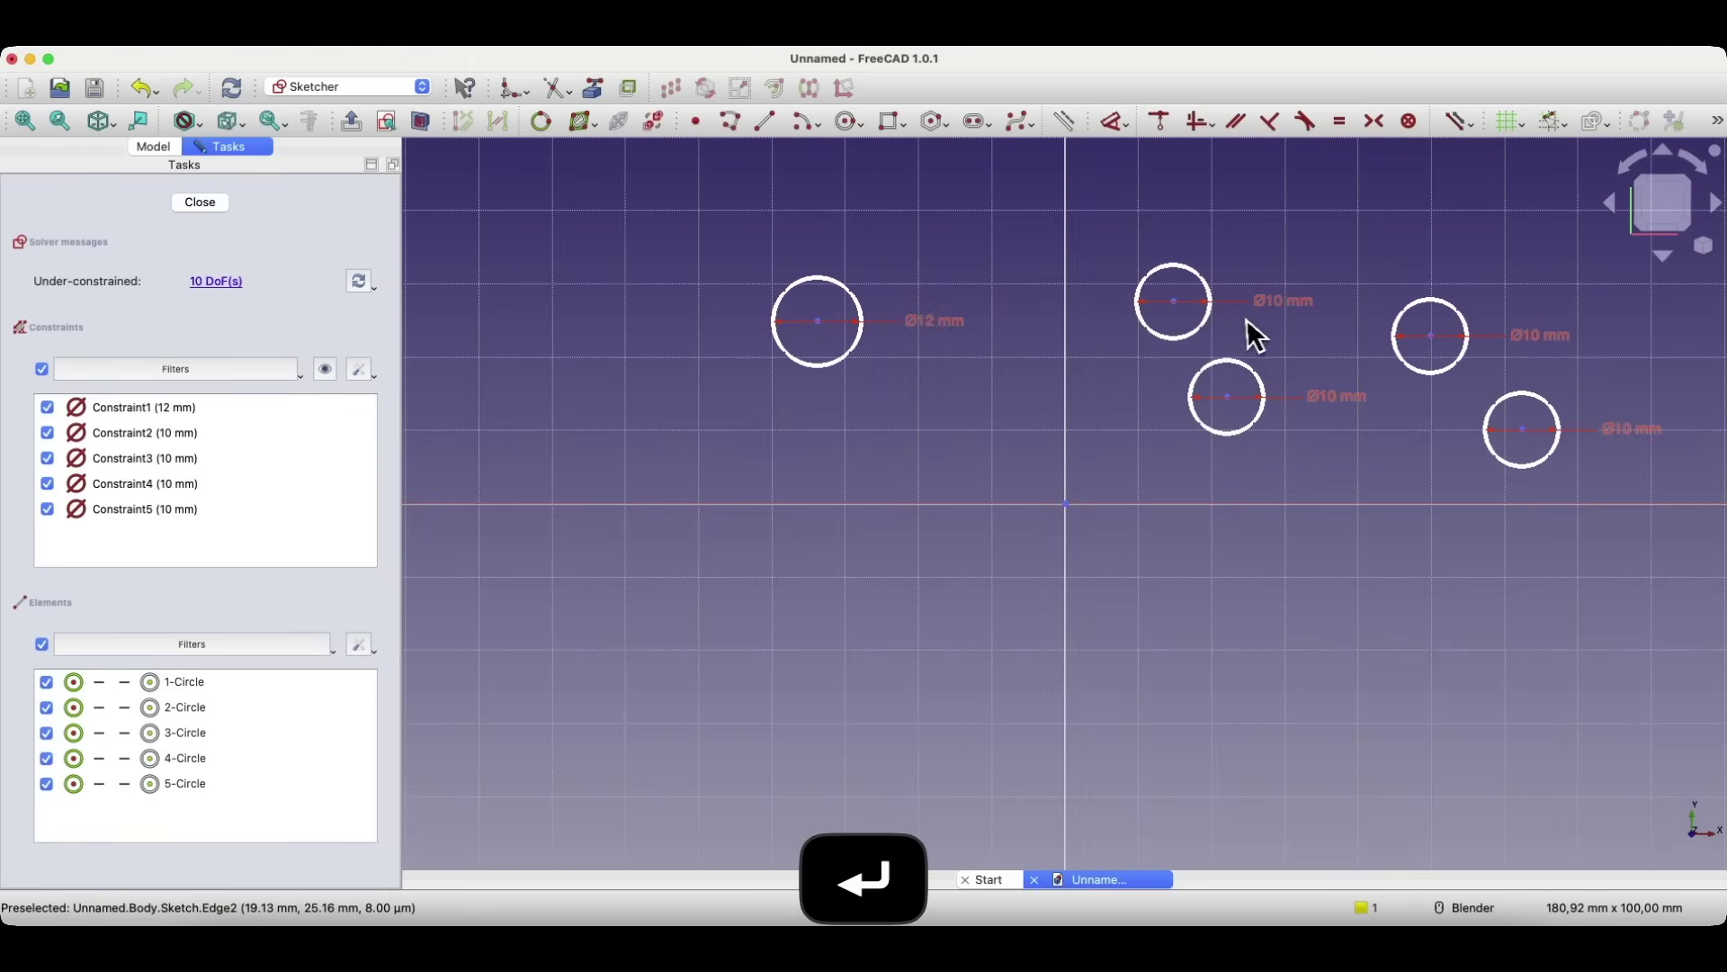
- Set the upper inner right circle's diameter constraint to 12 mm
{"action": "double_click", "coordinate": [1276, 313]}
{"action": "type", "text": "10"}
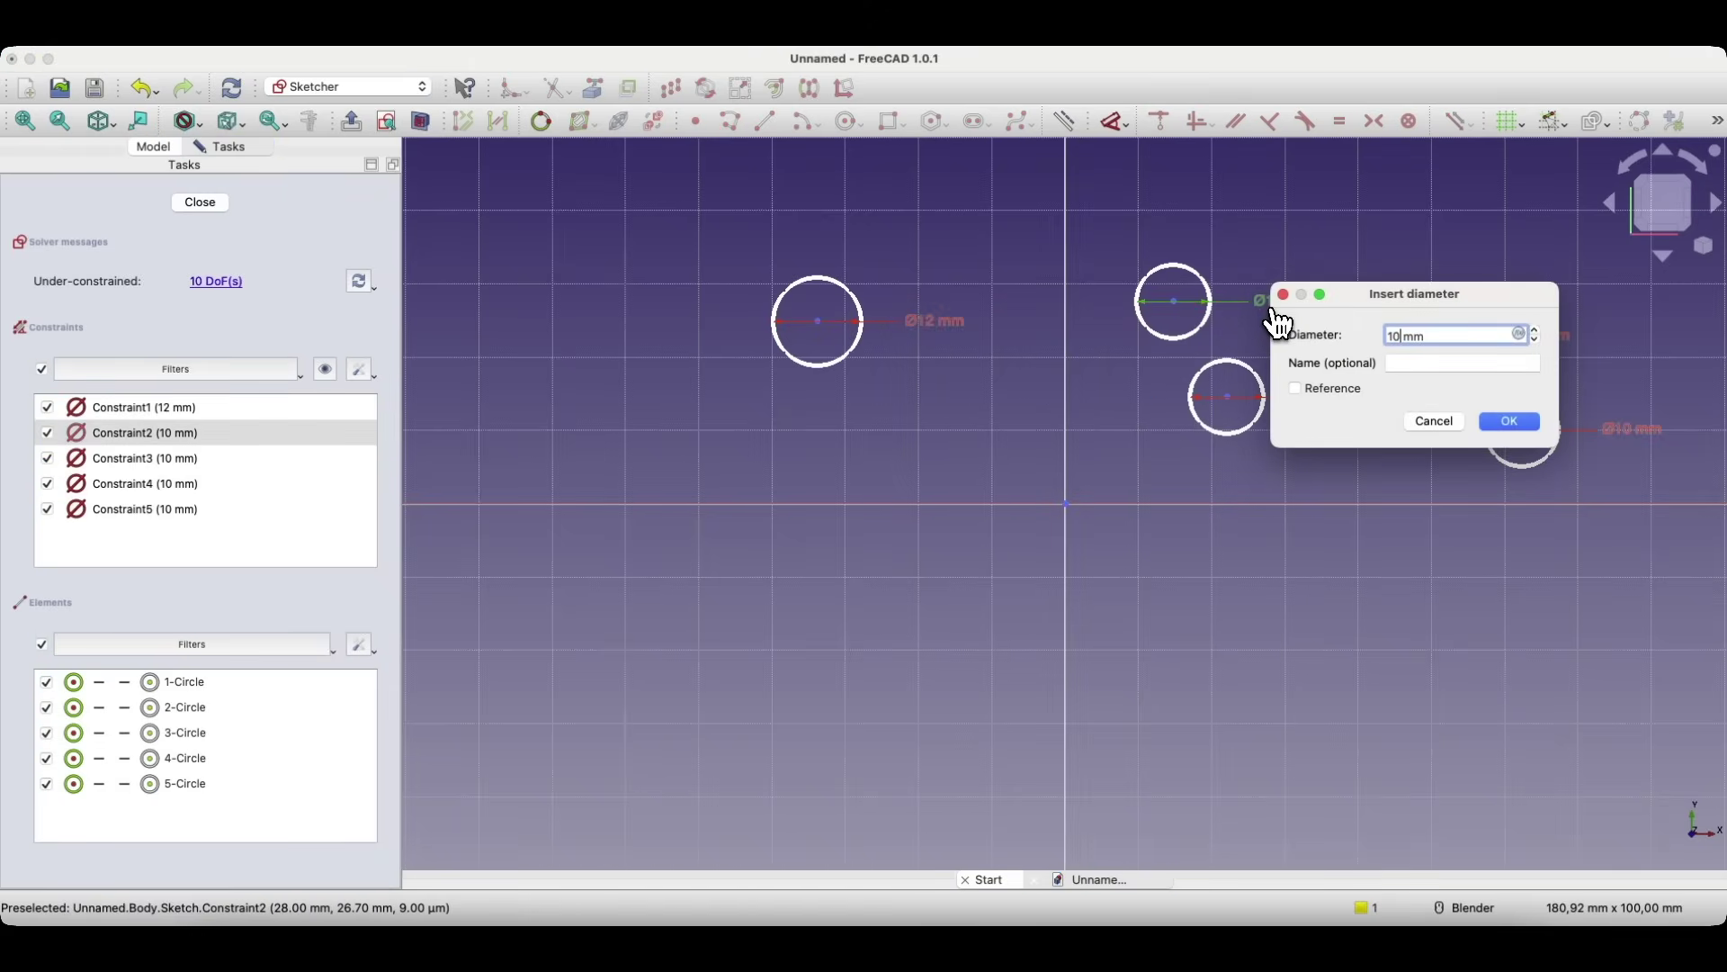
{"action": "key", "text": "Return"}
{"action": "double_click", "coordinate": [1282, 306]}
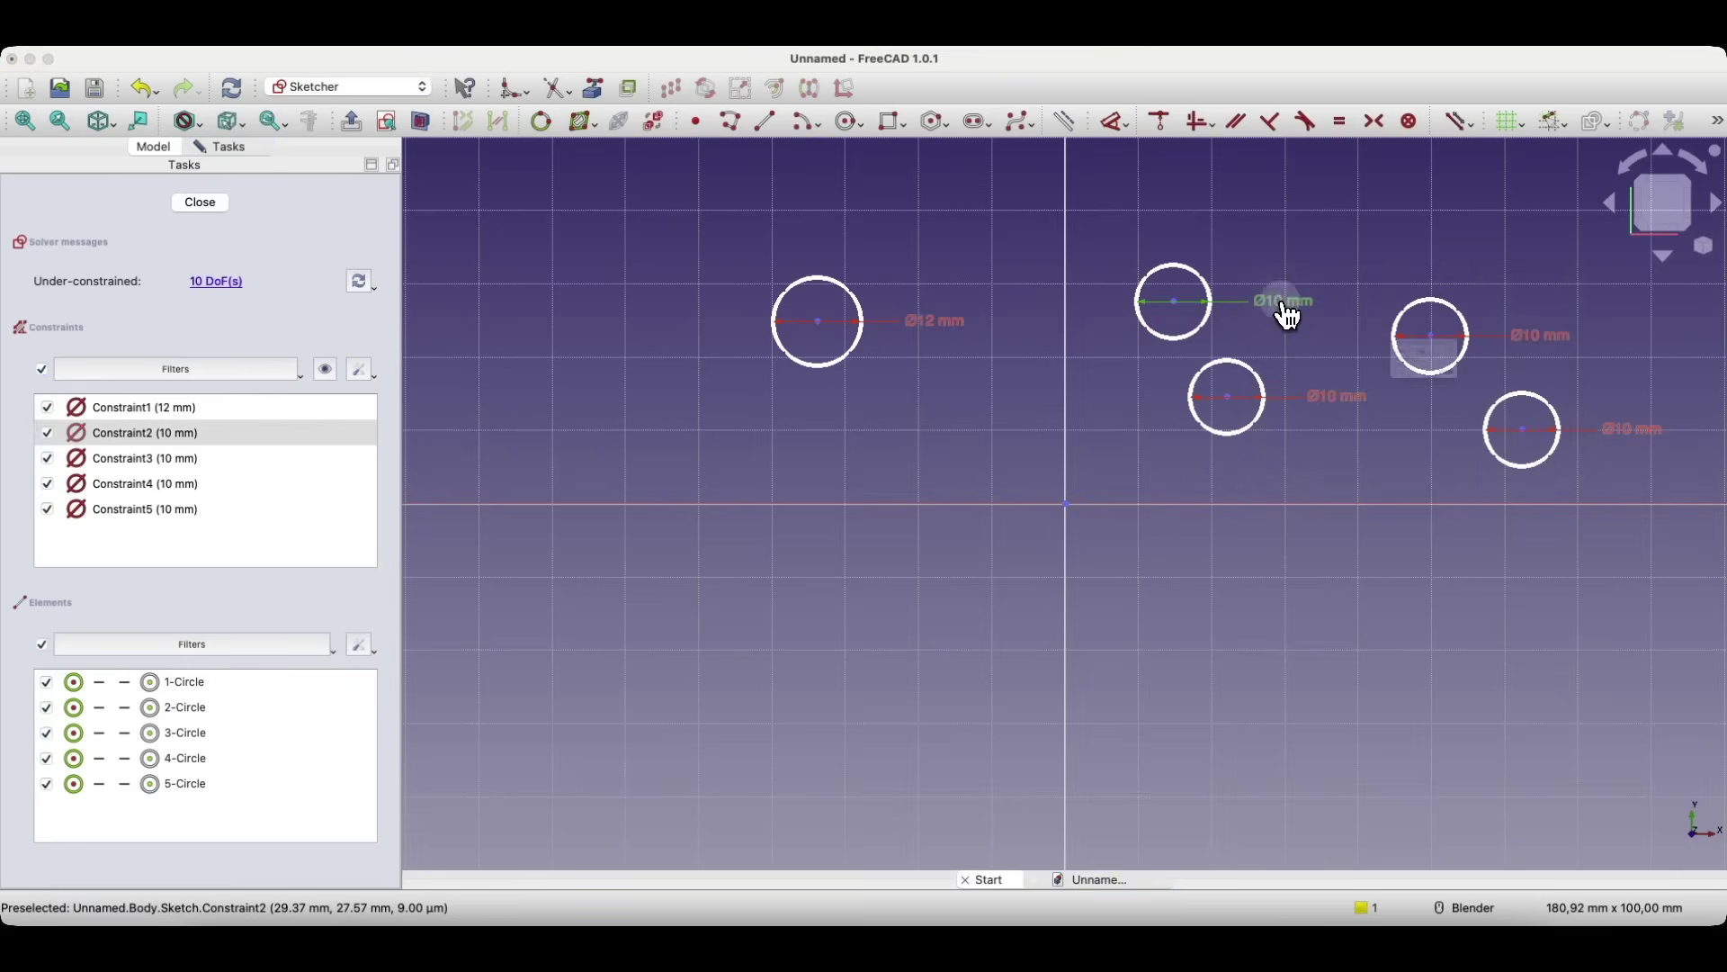
{"action": "type", "text": "12"}
{"action": "key", "text": "Return"}
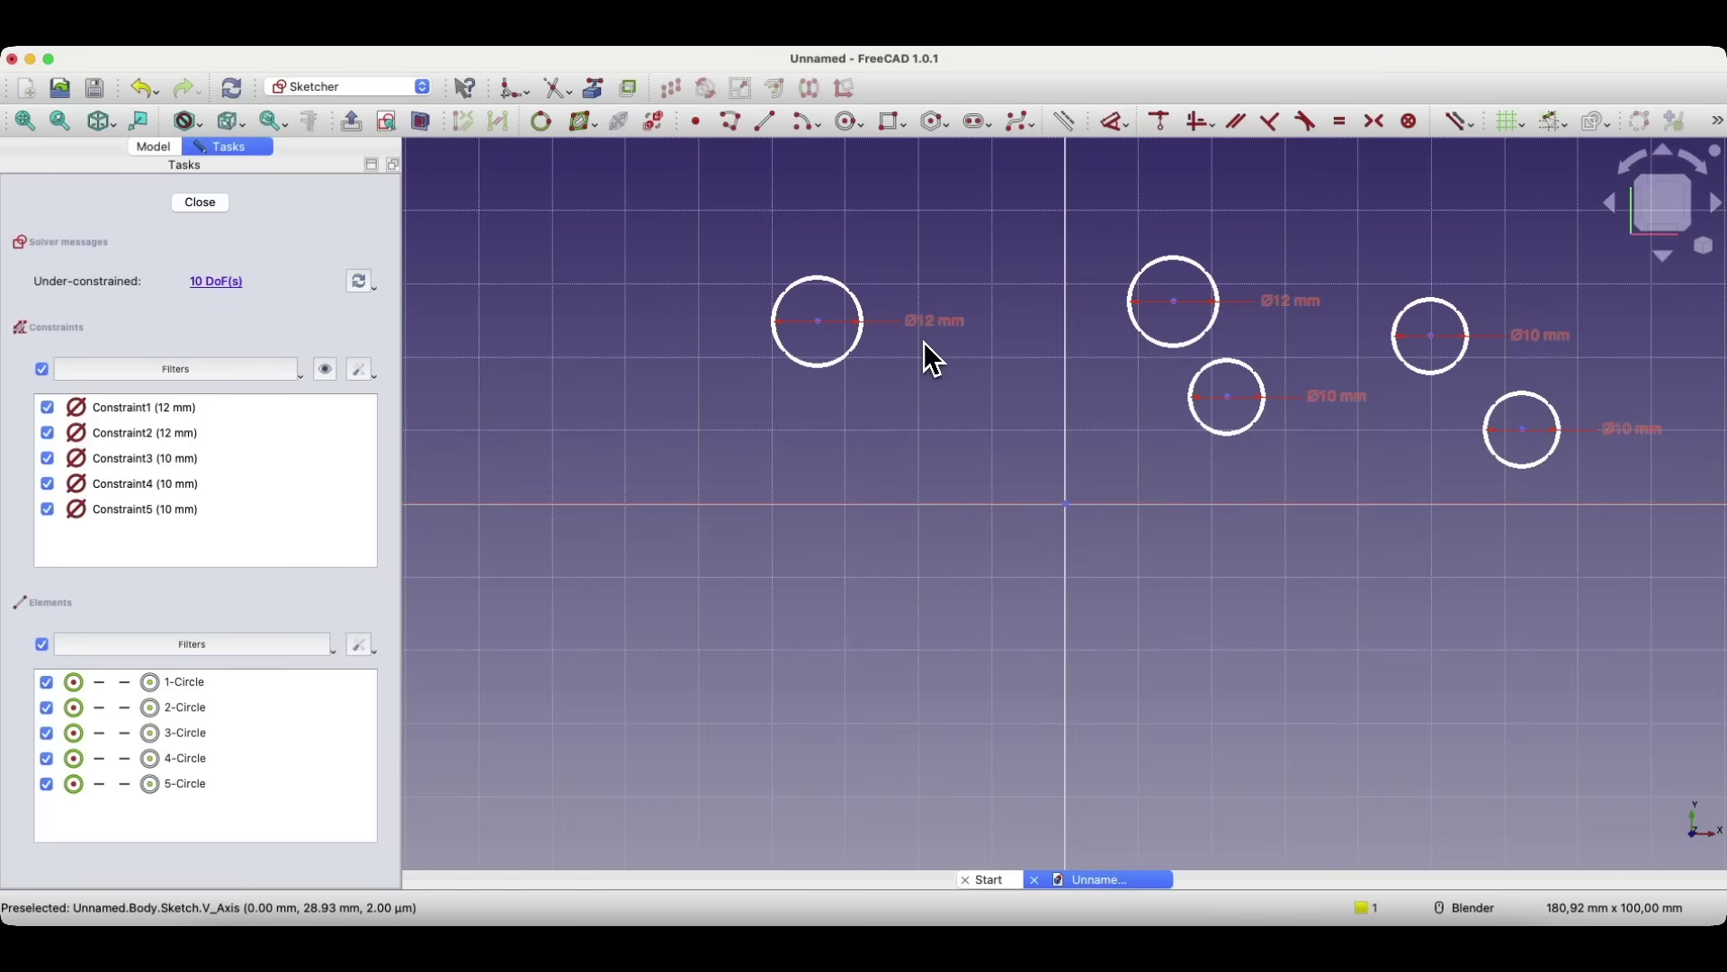
- Delete the Ø12 and Ø10 mm diameter constraints on the four right-hand circles
{"action": "left_click", "coordinate": [1307, 319]}
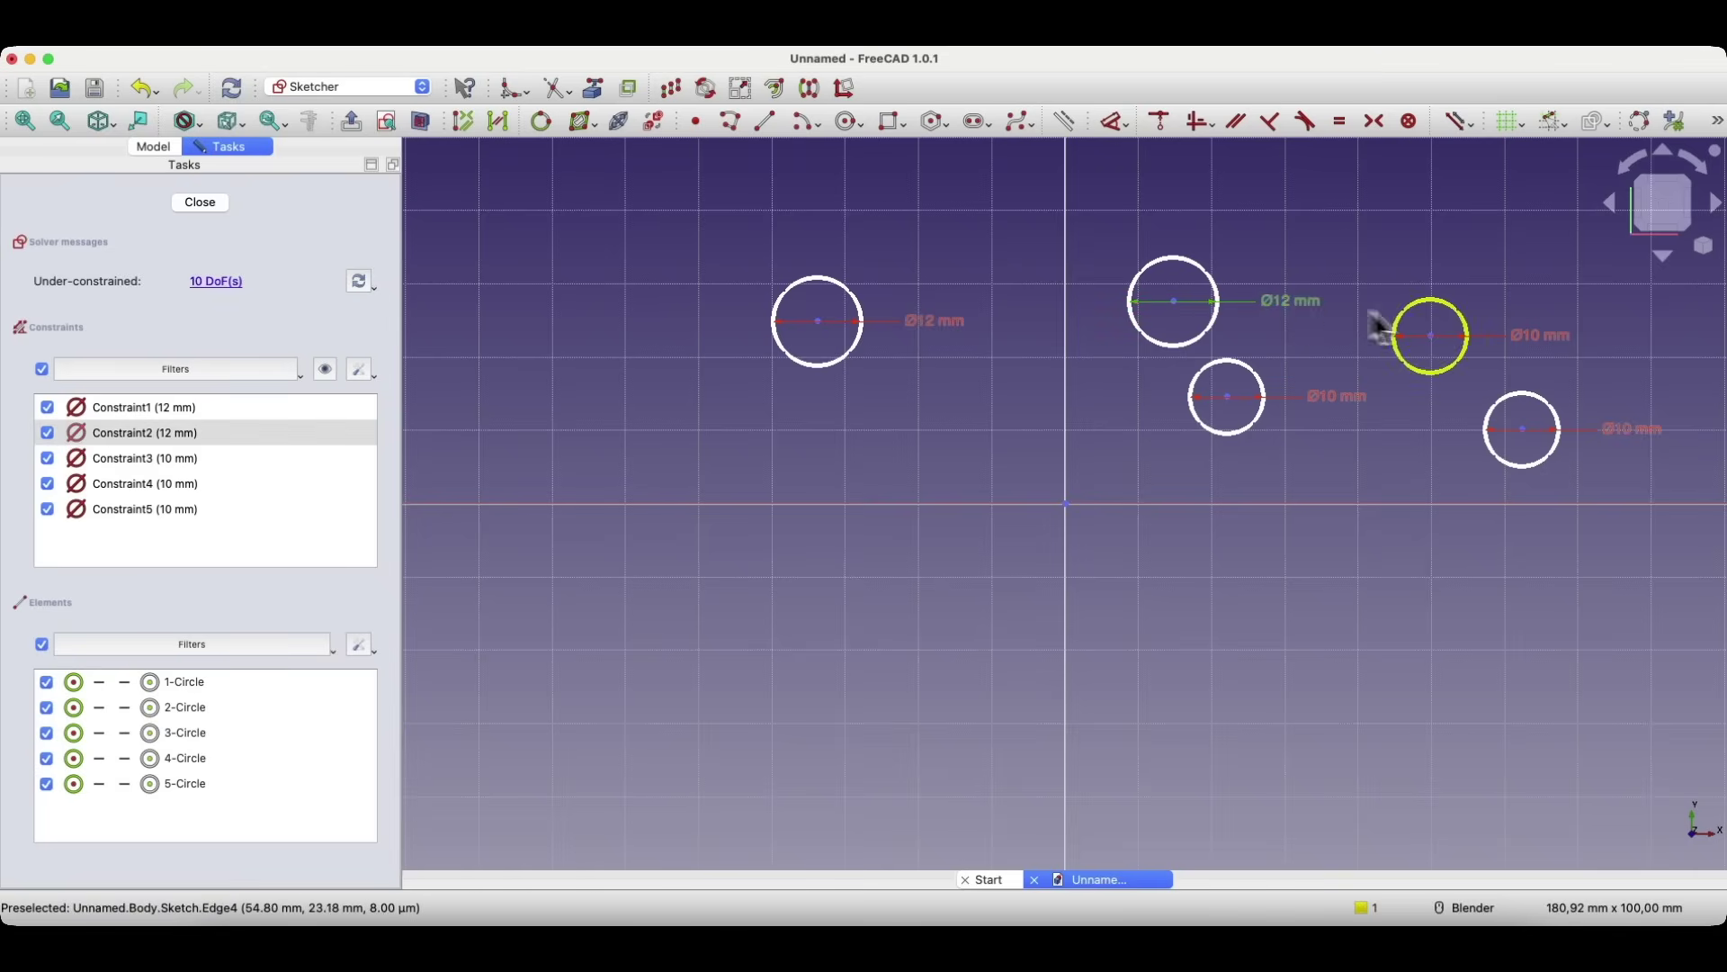
{"action": "key", "text": "BackSpace"}
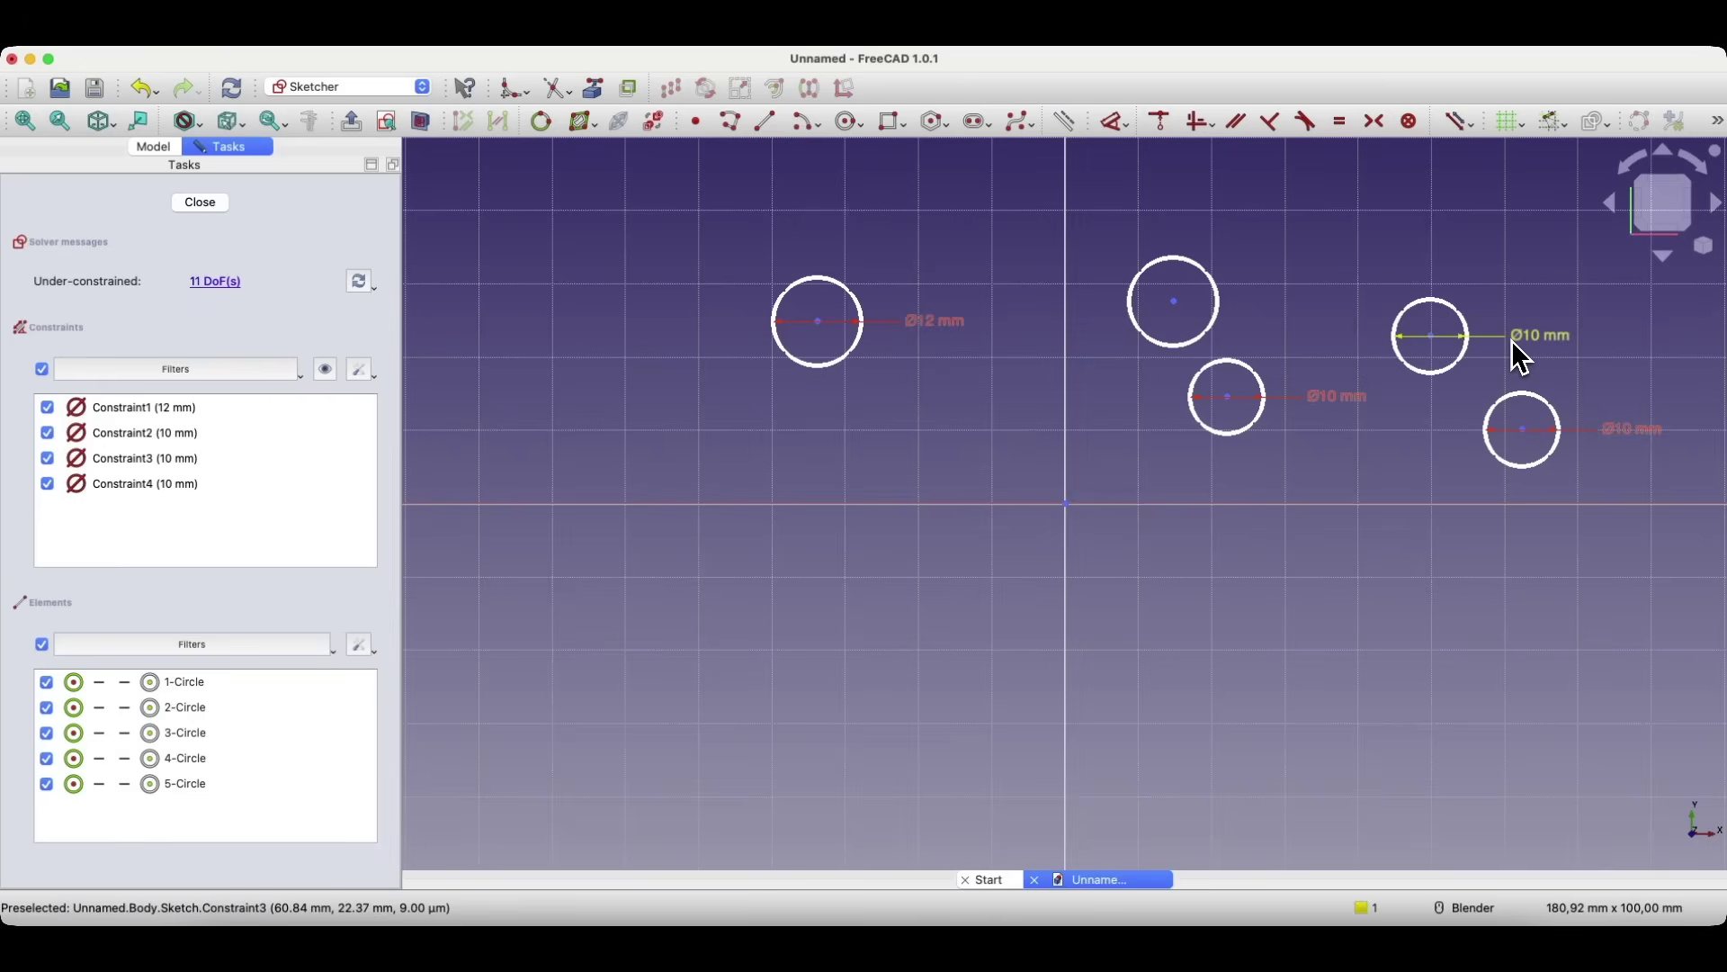
{"action": "left_click", "coordinate": [1511, 340]}
{"action": "key", "text": "BackSpace"}
{"action": "left_click", "coordinate": [1611, 430]}
{"action": "key", "text": "BackSpace"}
{"action": "left_click", "coordinate": [1328, 399]}
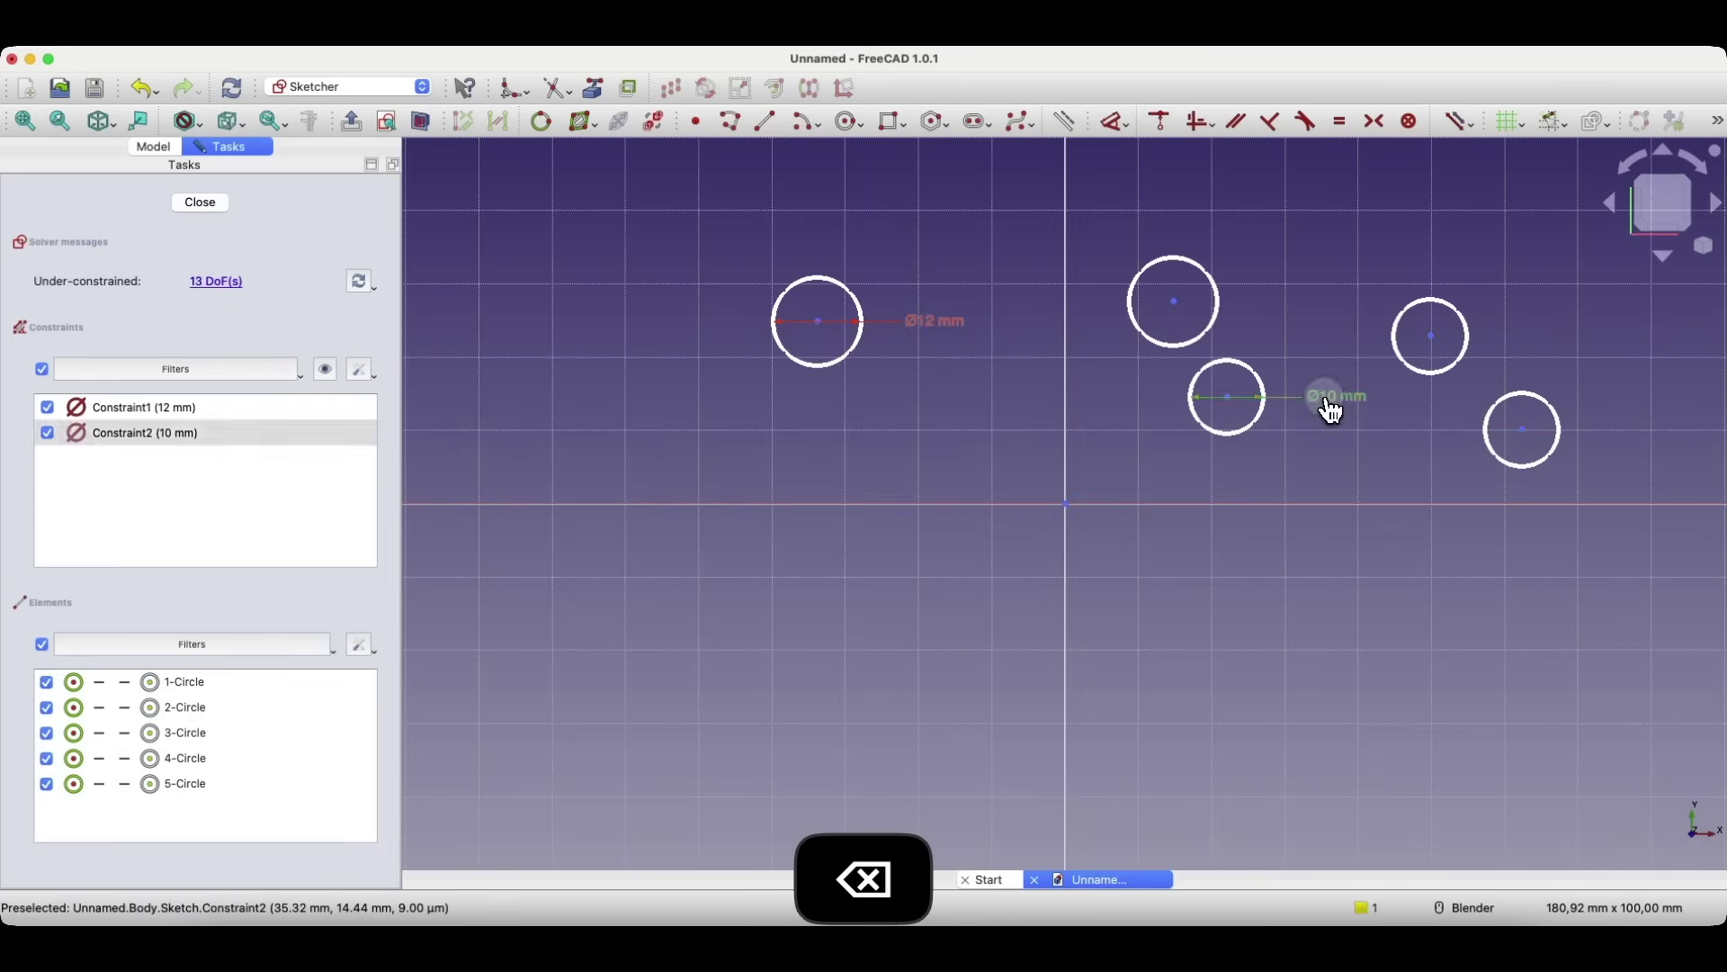
{"action": "key", "text": "BackSpace"}
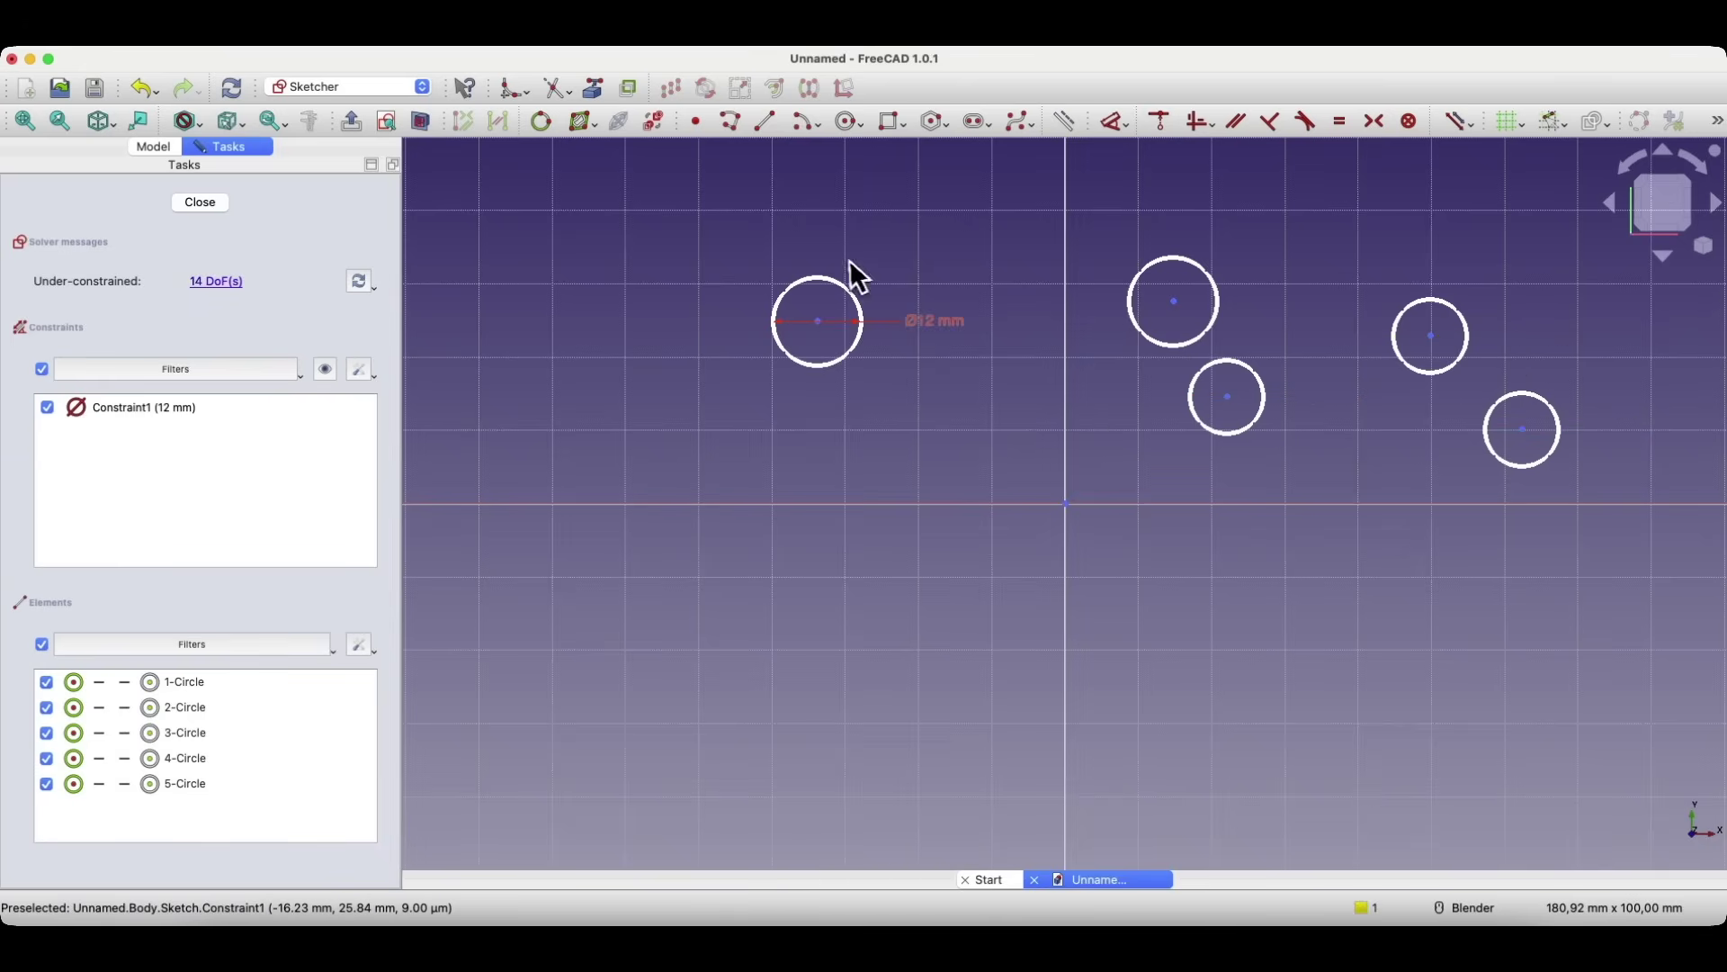
- Draw six more circles of assorted sizes across the lower and middle sketch
{"action": "left_click", "coordinate": [849, 121]}
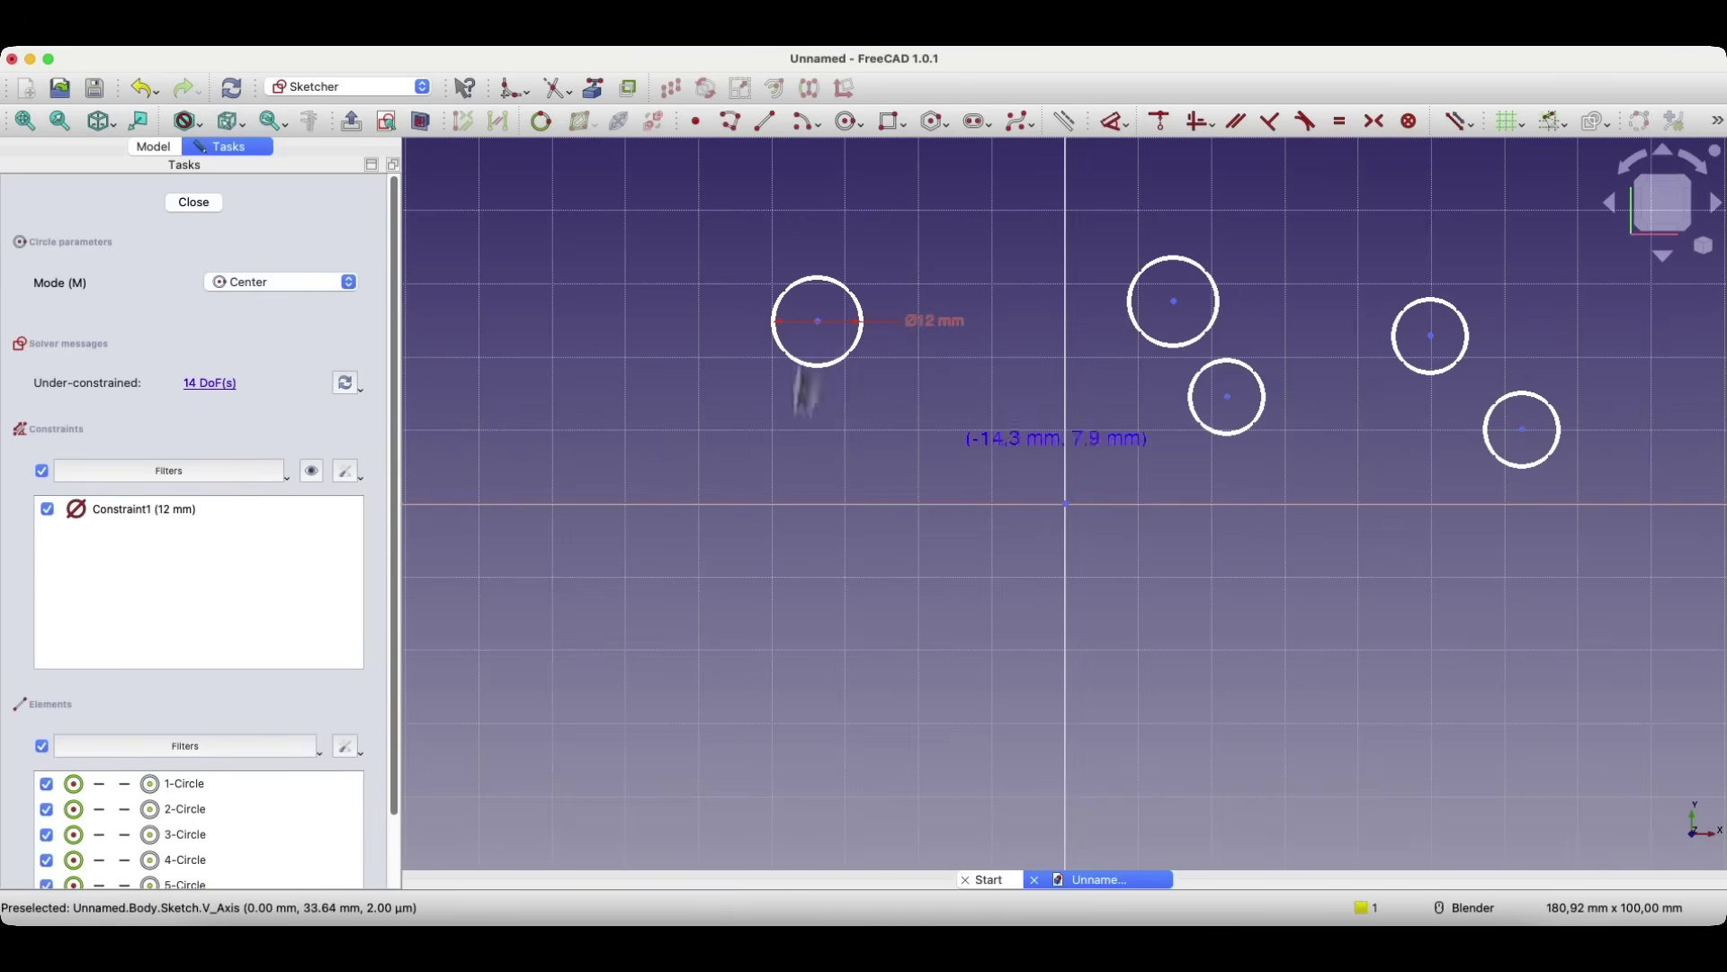
{"action": "left_click", "coordinate": [759, 582]}
{"action": "left_click", "coordinate": [776, 612]}
{"action": "left_click", "coordinate": [1166, 617]}
{"action": "left_click", "coordinate": [1245, 634]}
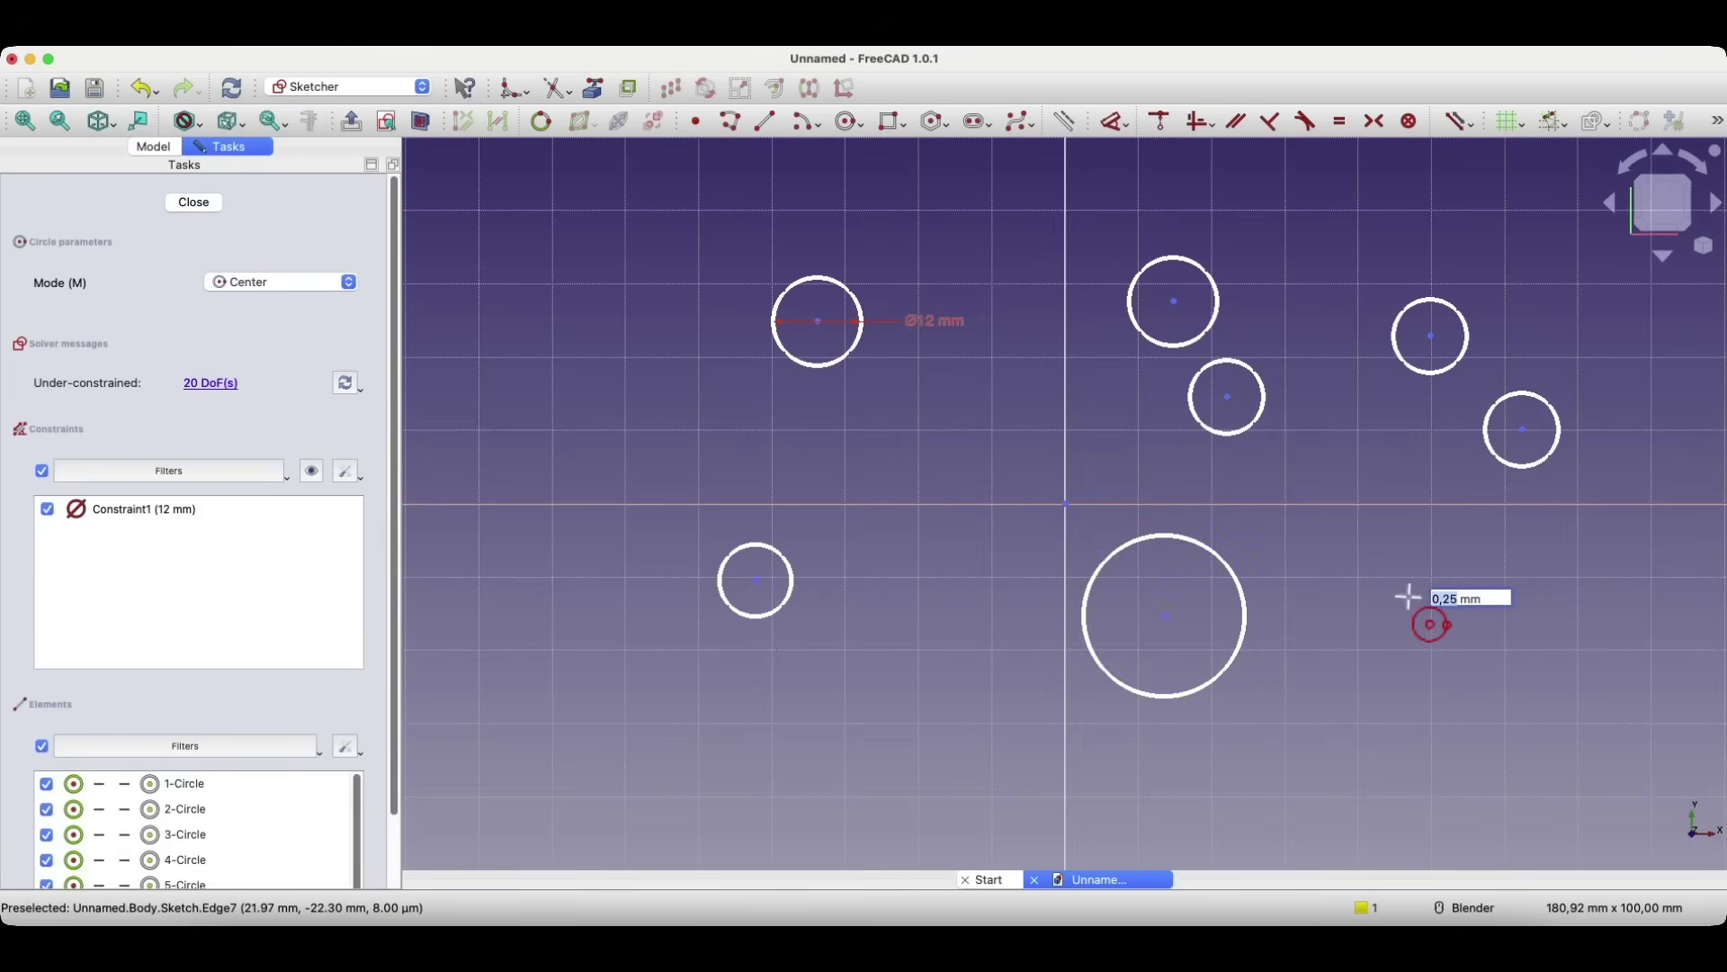
{"action": "left_click", "coordinate": [1409, 597]}
{"action": "left_click", "coordinate": [1442, 637]}
{"action": "left_click", "coordinate": [960, 435]}
{"action": "left_click", "coordinate": [972, 445]}
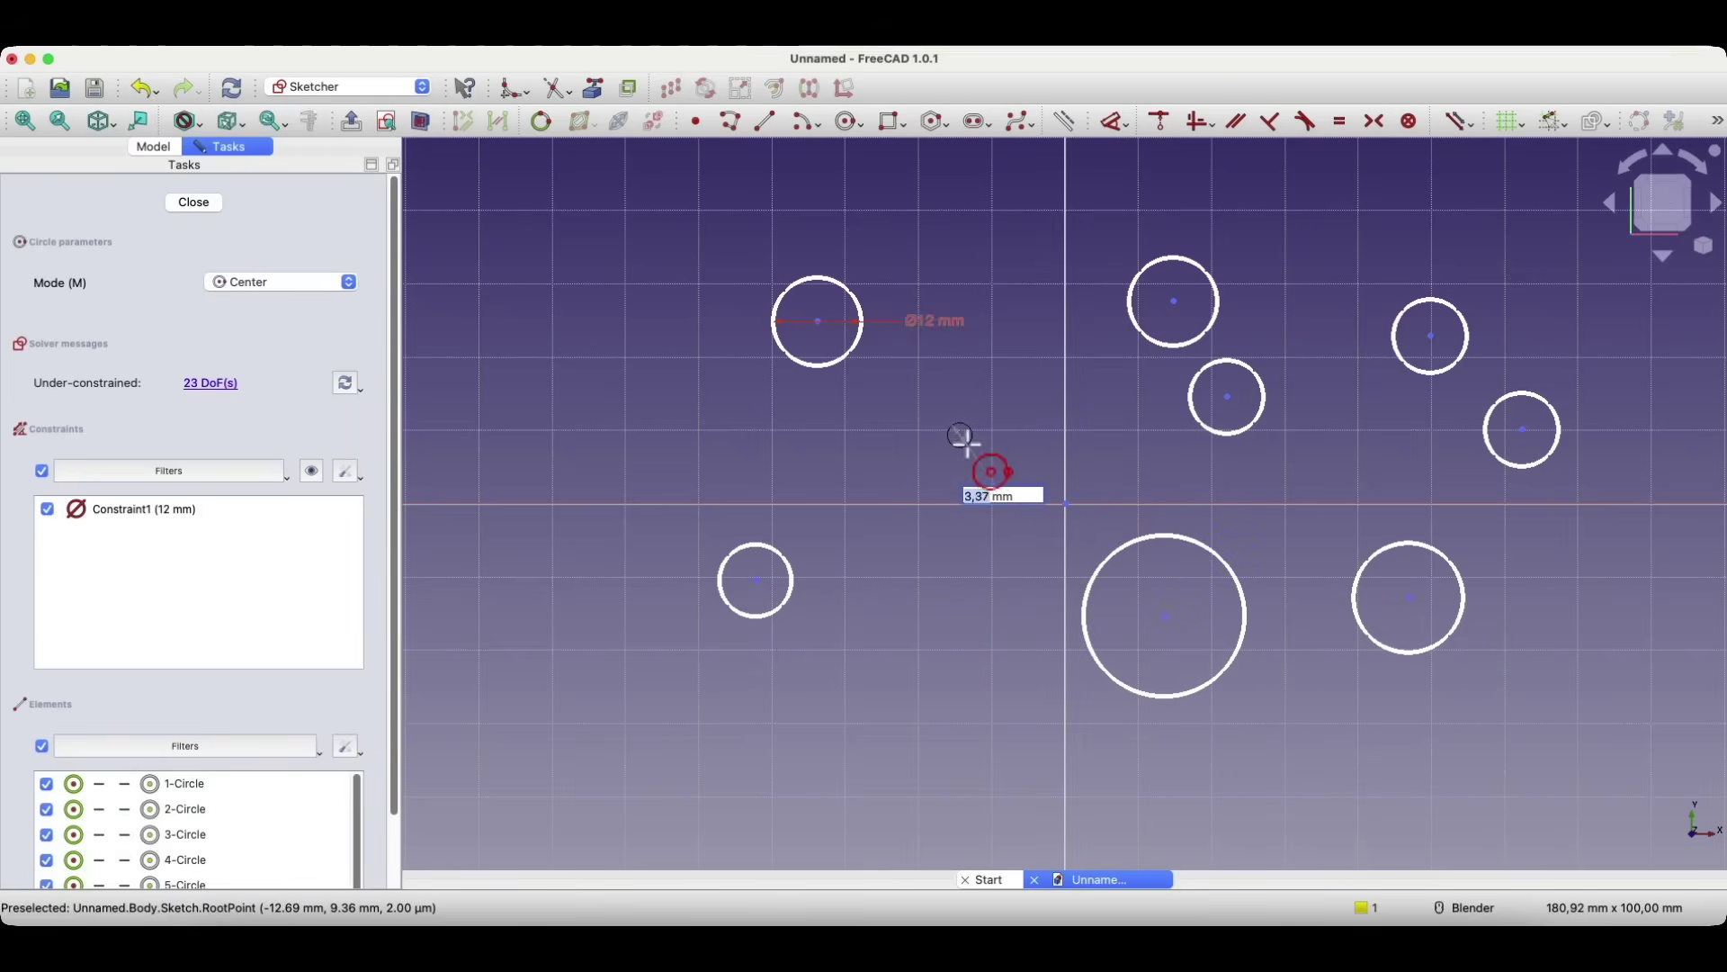
{"action": "left_click", "coordinate": [948, 547]}
{"action": "left_click", "coordinate": [985, 601]}
{"action": "left_click", "coordinate": [828, 680]}
{"action": "left_click", "coordinate": [861, 702]}
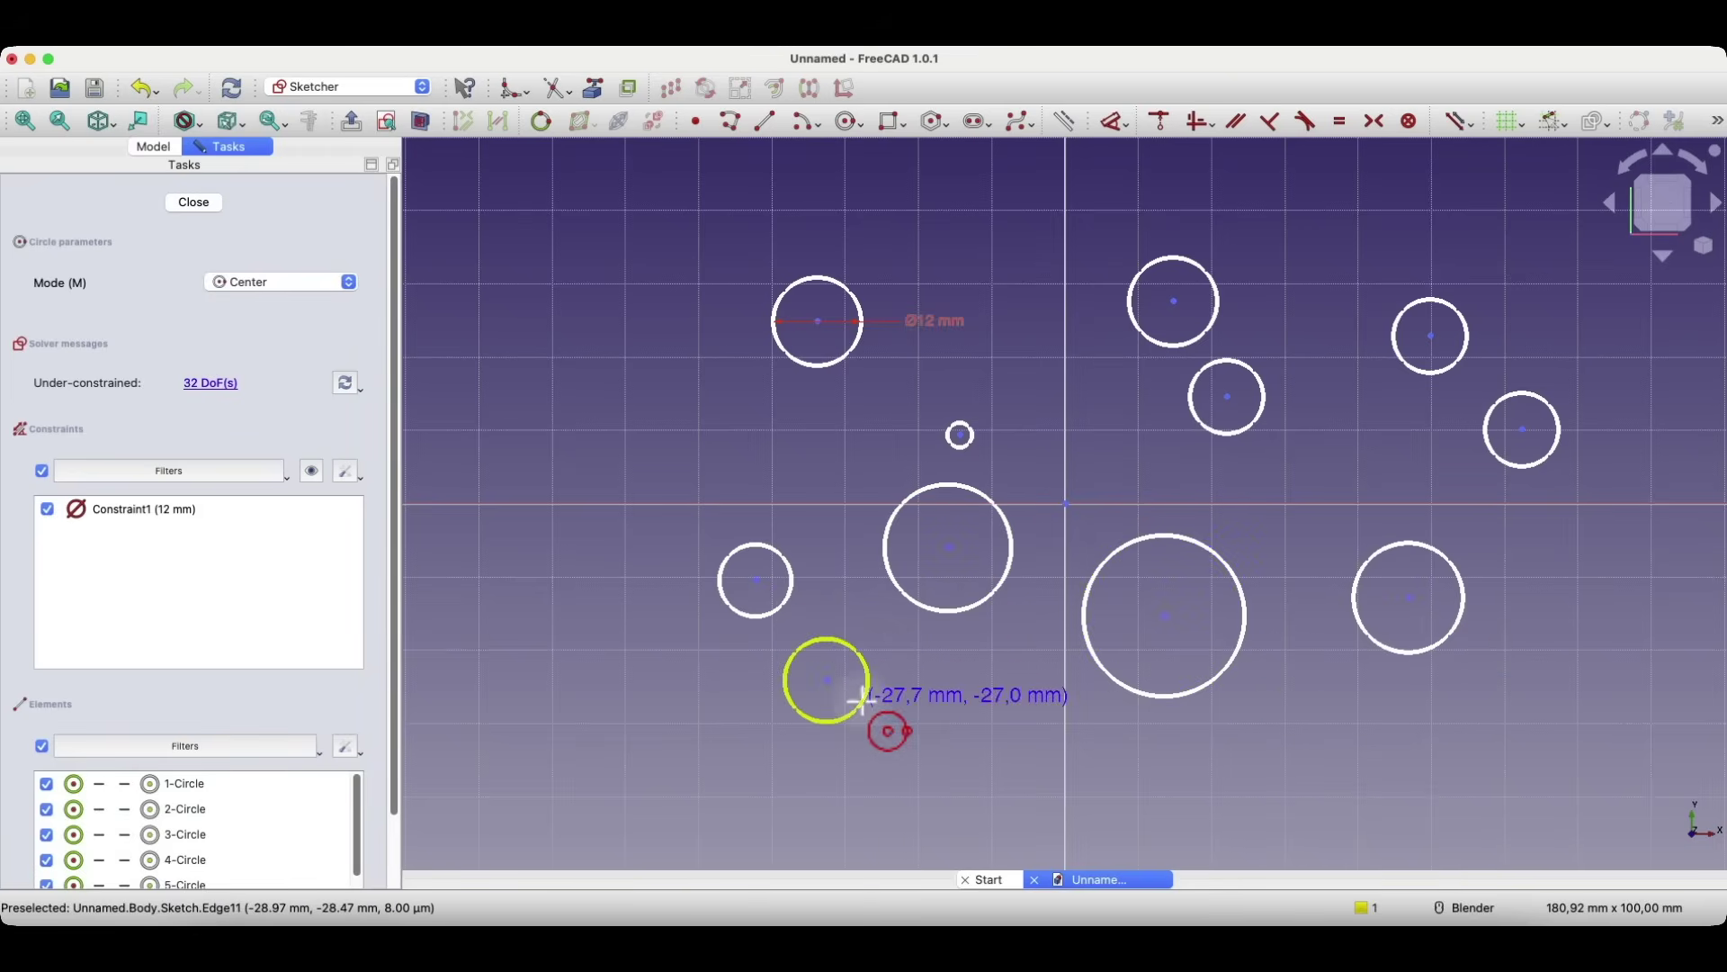
{"action": "scroll", "coordinate": [900, 486], "scroll_direction": "down", "scroll_amount": 3}
{"action": "key", "text": "Escape"}
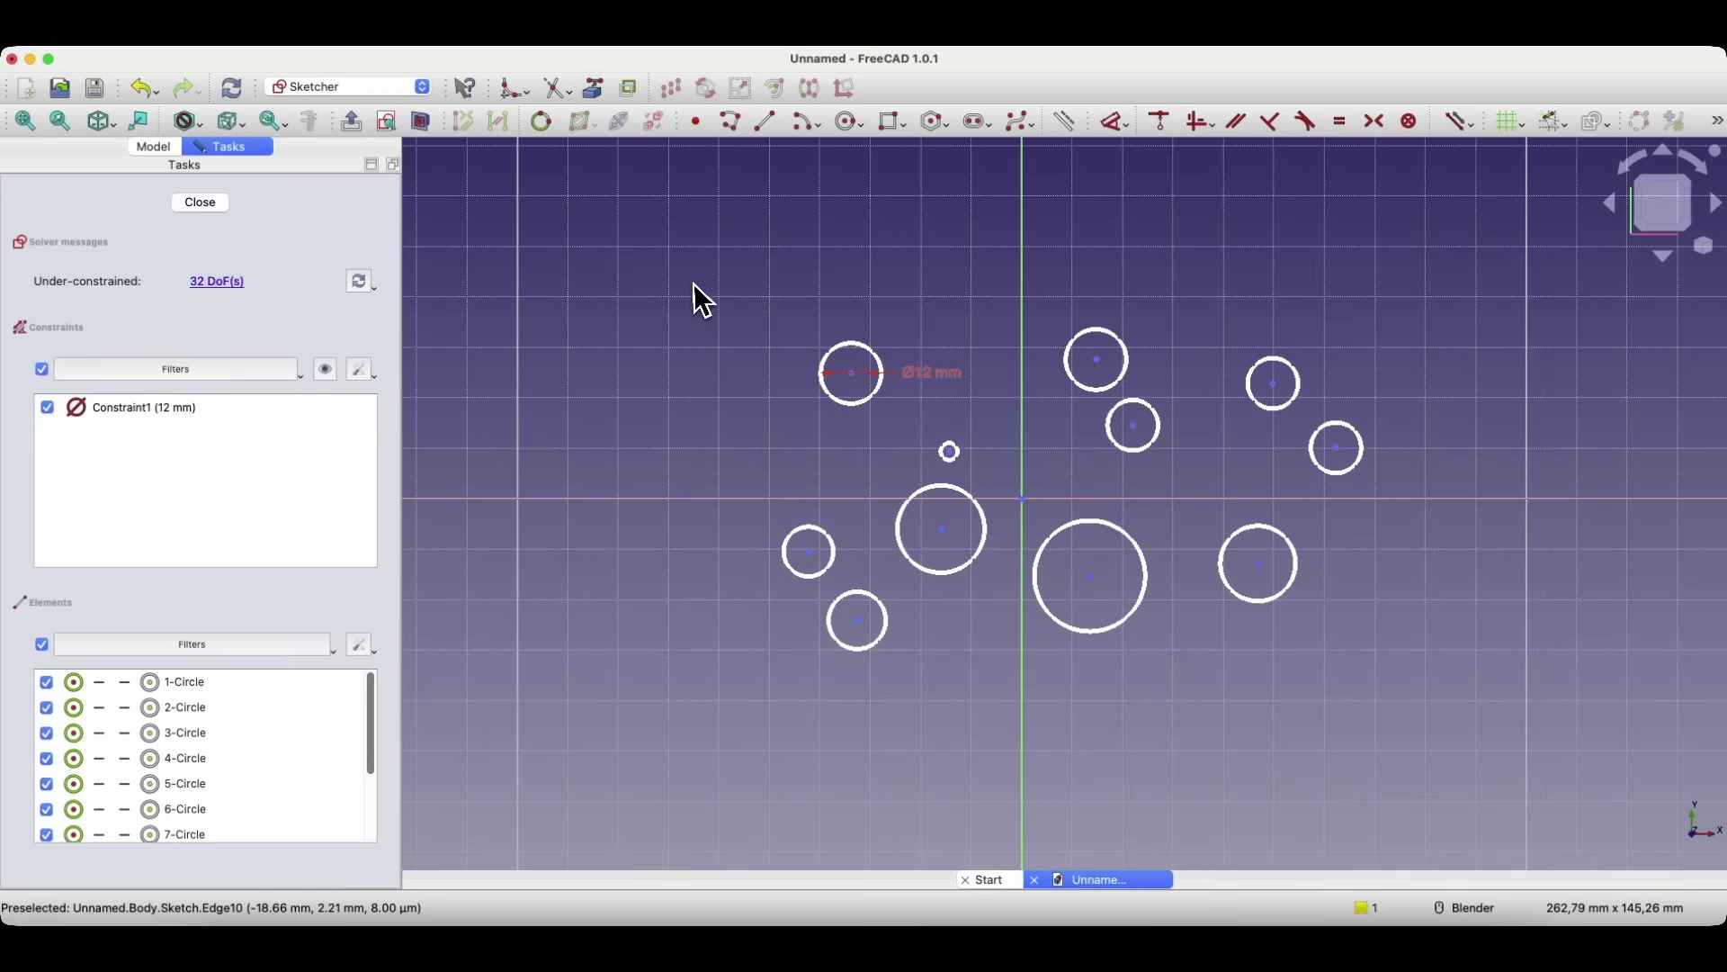
- Select the circles in the sketch one after another
{"action": "scroll", "coordinate": [818, 360], "scroll_direction": "up", "scroll_amount": 2}
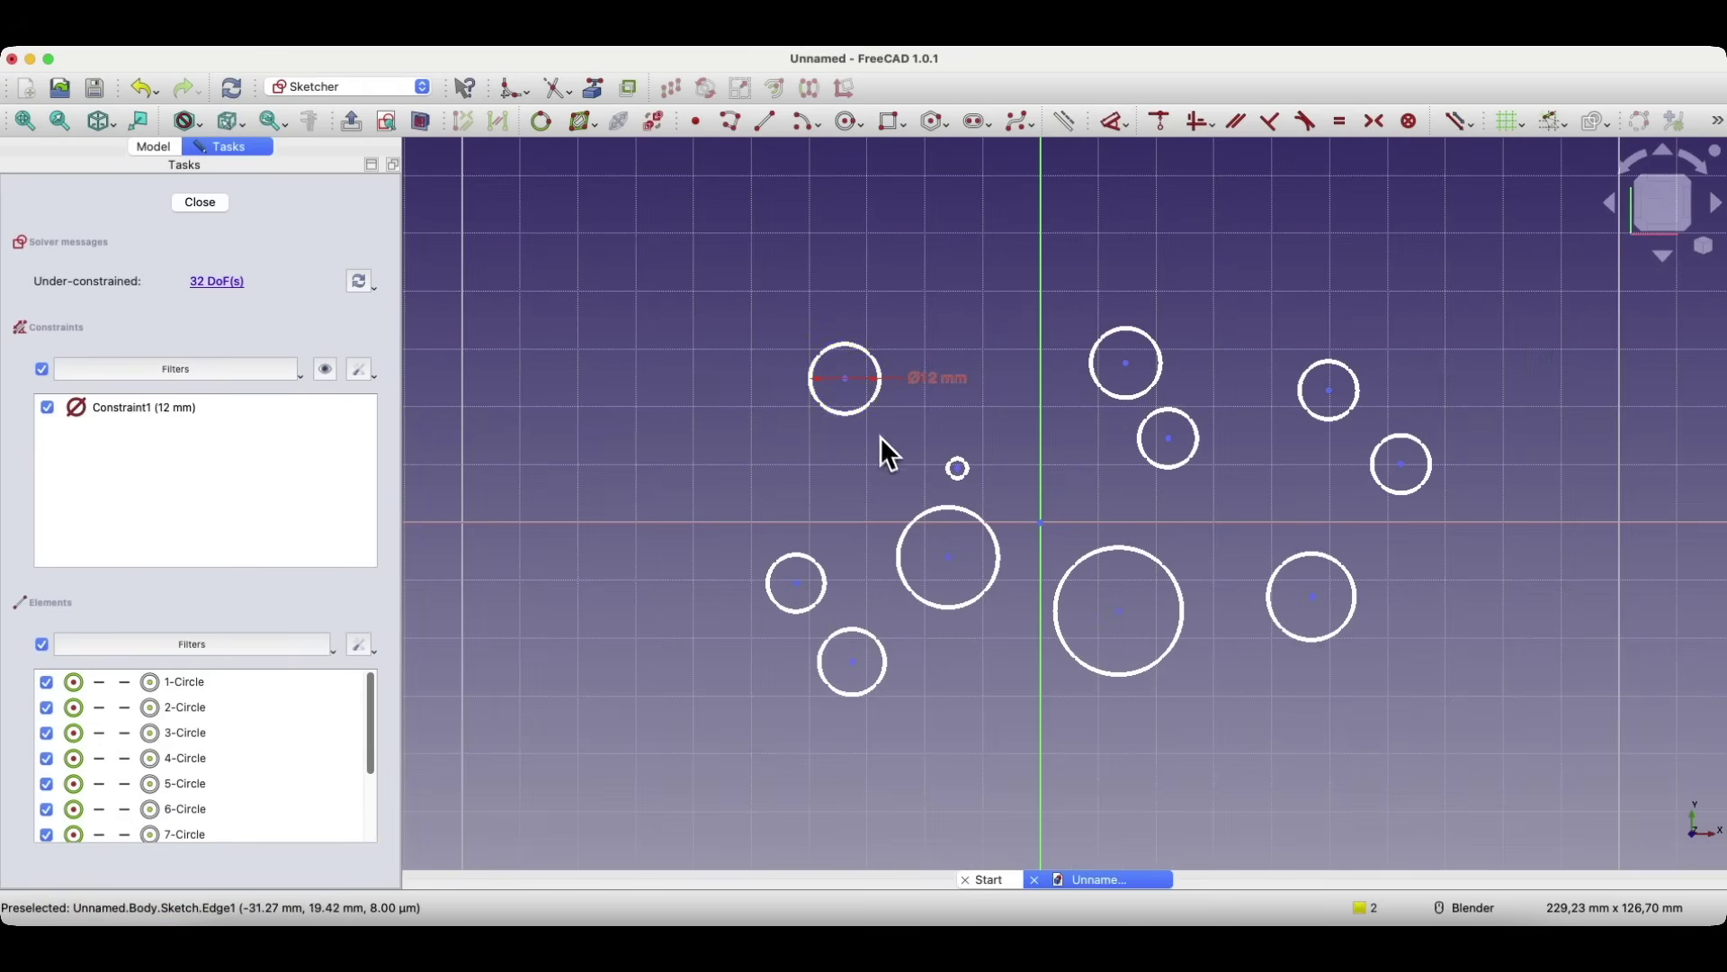
{"action": "left_click", "coordinate": [871, 353]}
{"action": "left_click", "coordinate": [1156, 349]}
{"action": "left_click", "coordinate": [1197, 433]}
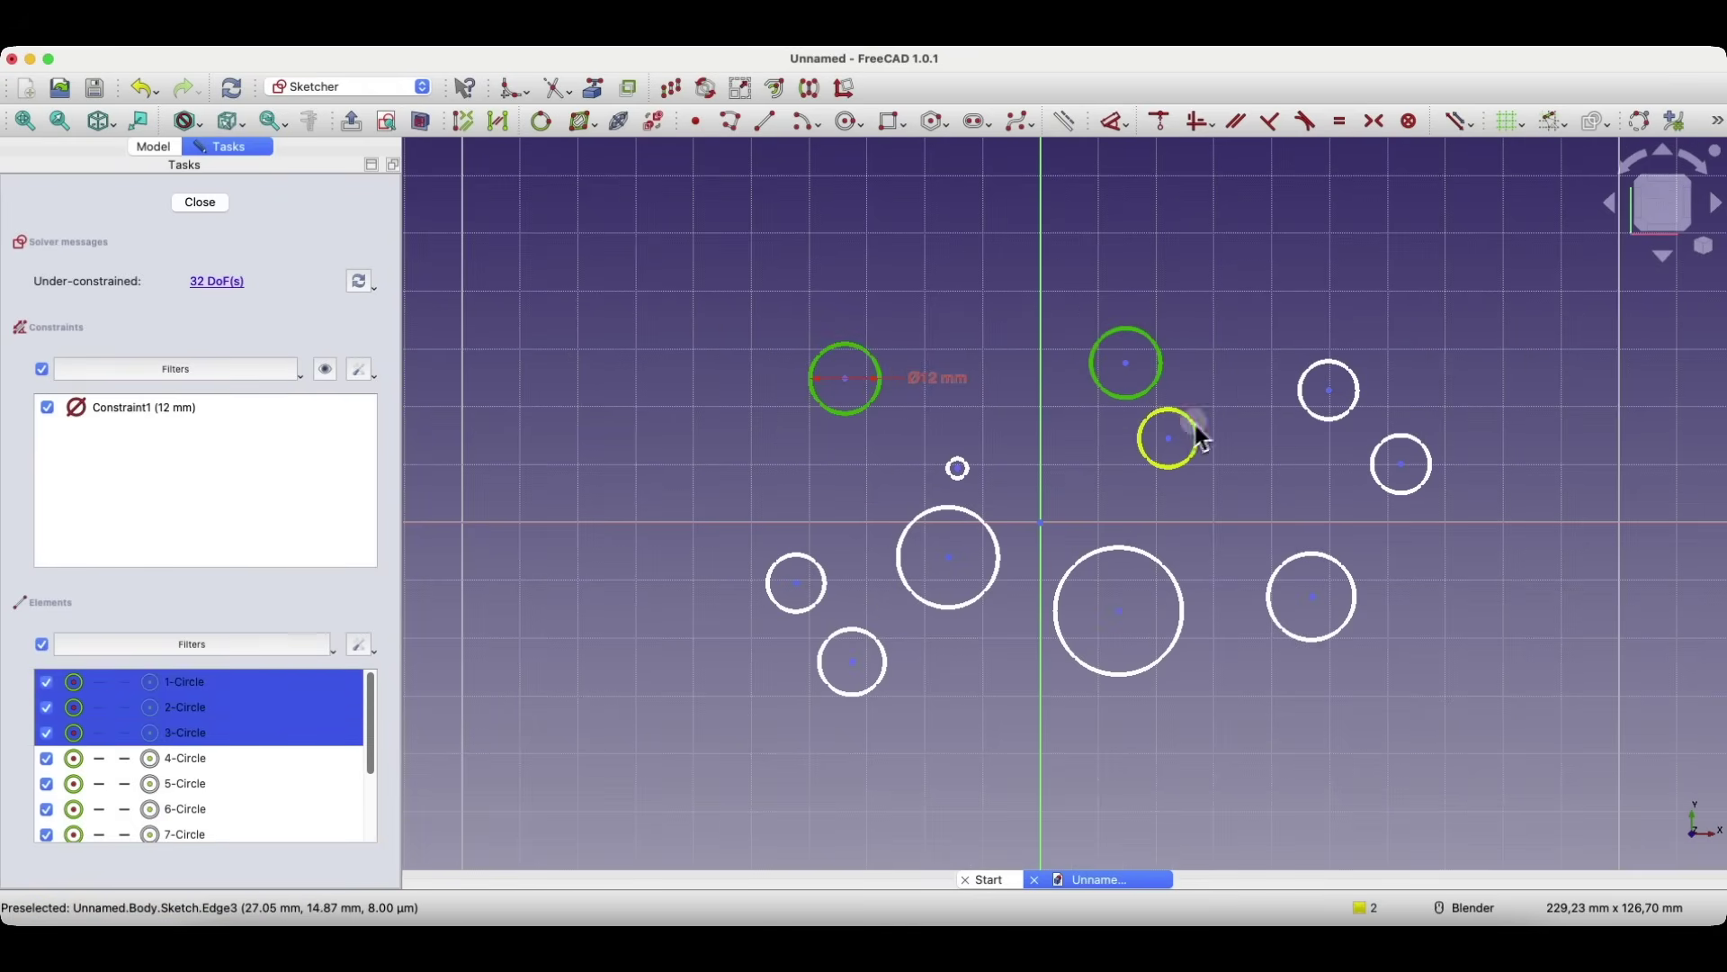
{"action": "left_click", "coordinate": [1358, 385]}
{"action": "left_click", "coordinate": [1429, 462]}
{"action": "left_click", "coordinate": [1355, 592]}
{"action": "left_click", "coordinate": [1175, 589]}
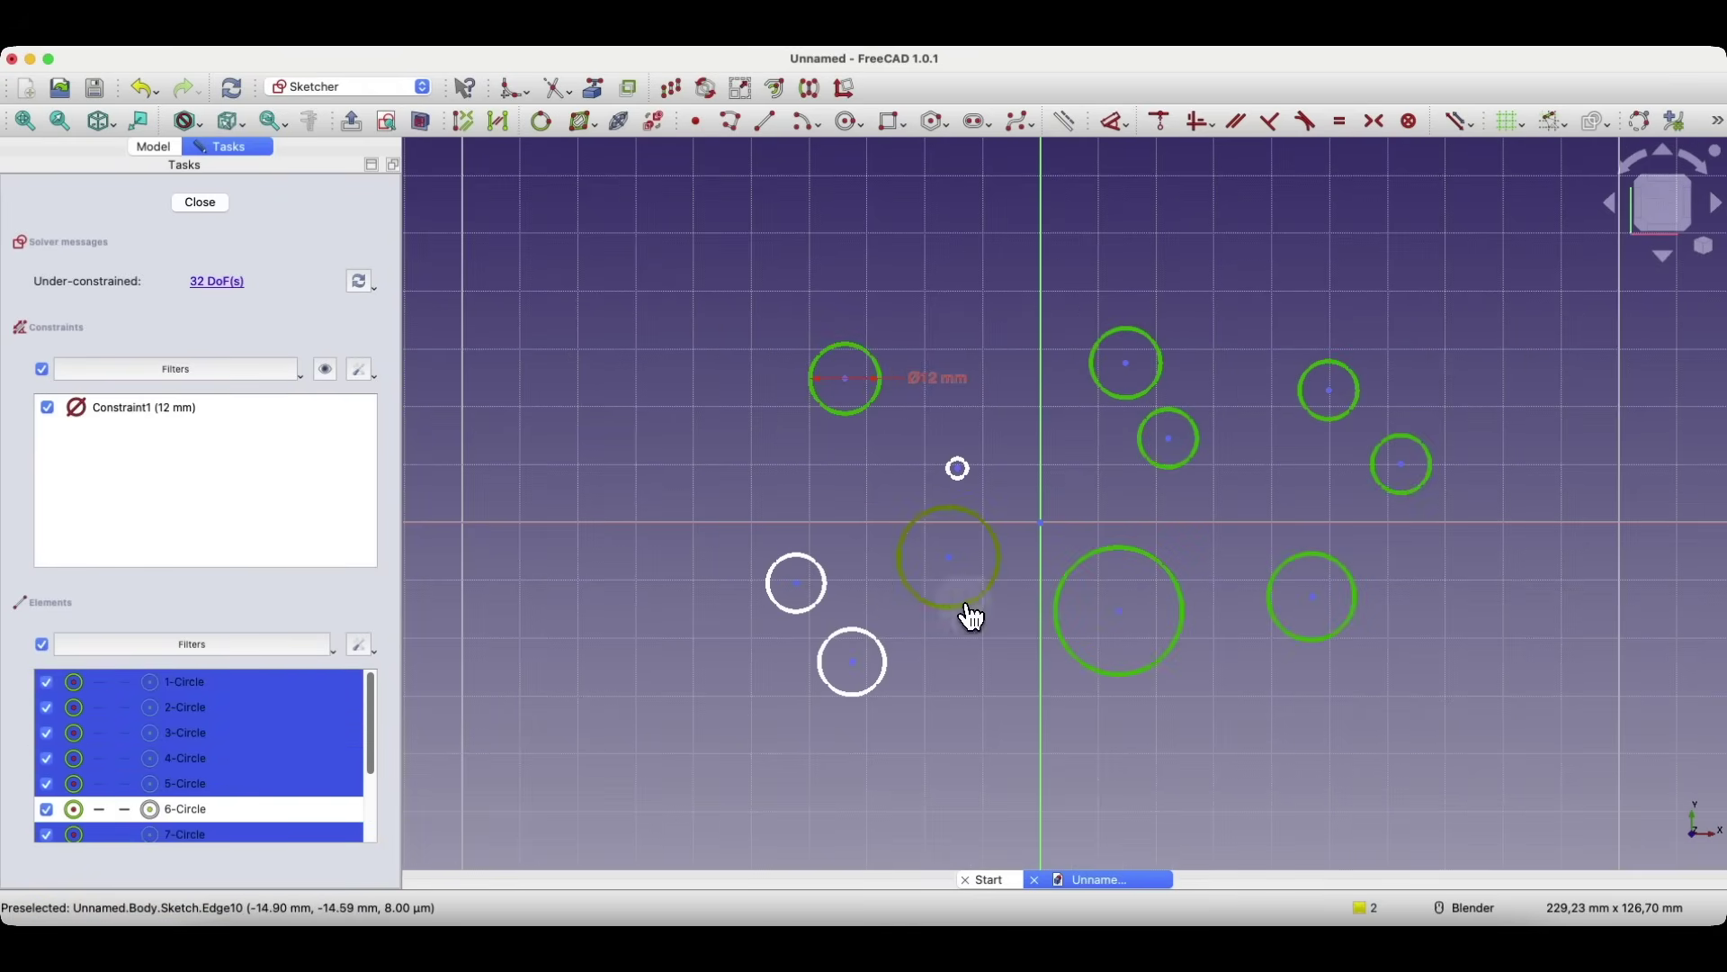
{"action": "left_click", "coordinate": [967, 606]}
{"action": "left_click", "coordinate": [834, 595]}
{"action": "left_click", "coordinate": [871, 637]}
{"action": "scroll", "coordinate": [959, 472], "scroll_direction": "up", "scroll_amount": 2}
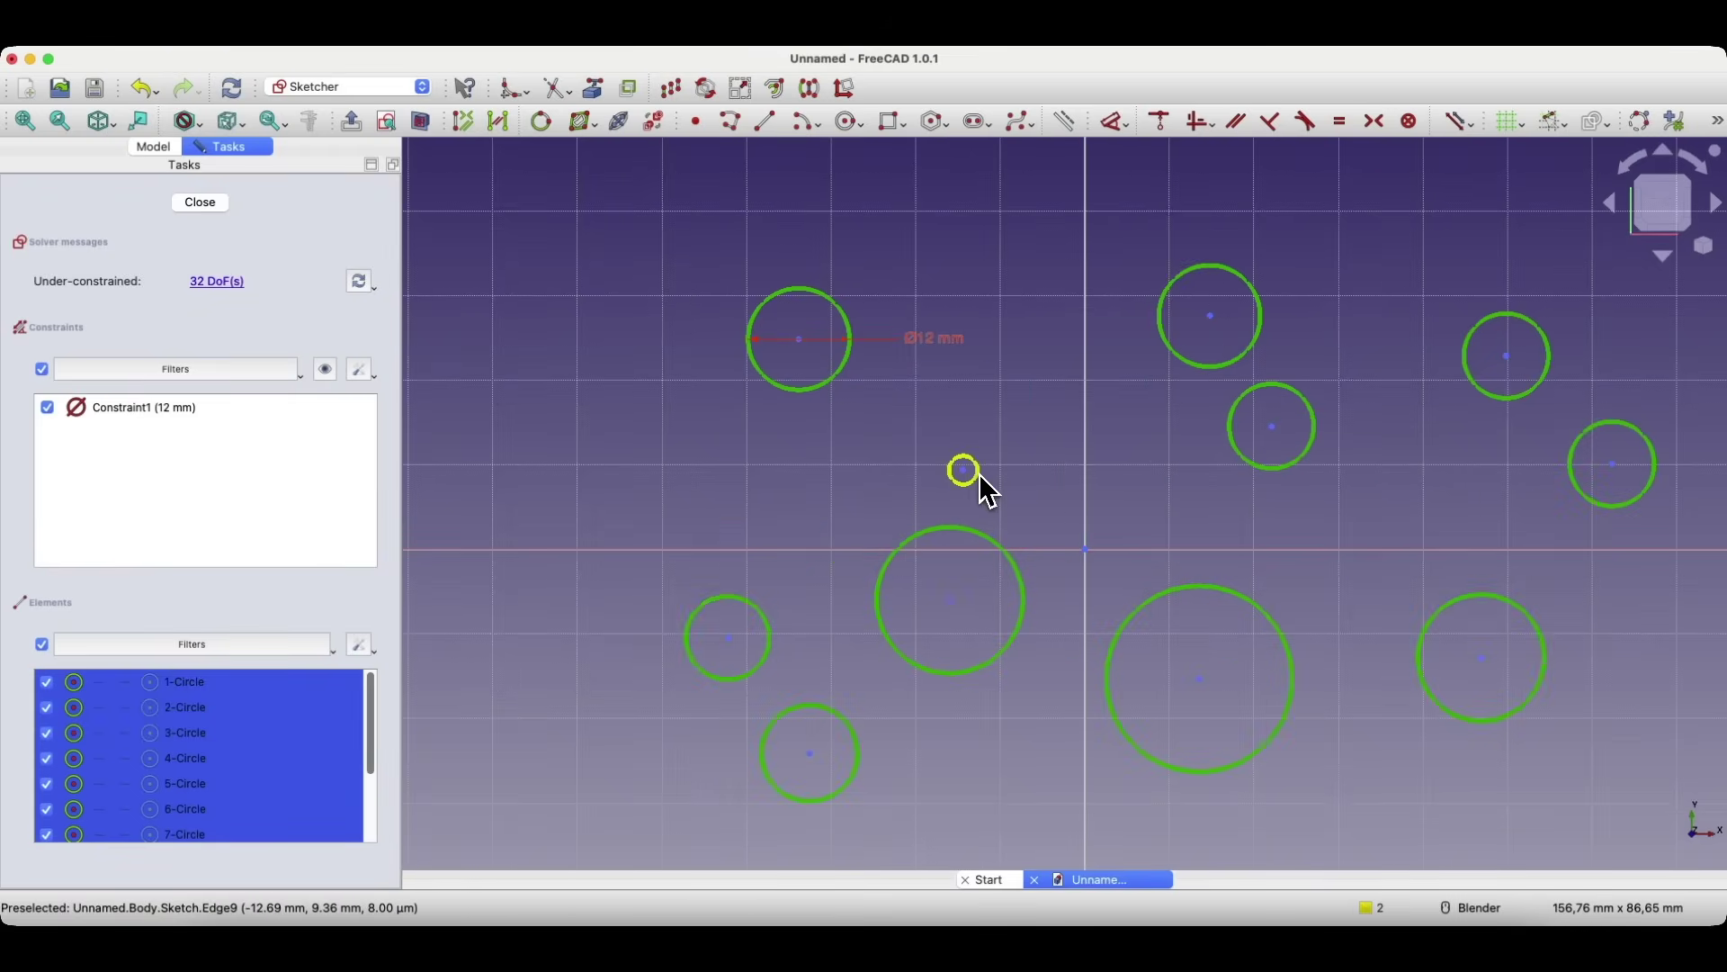
- Include the tiny circle and constrain all eleven circles equal
{"action": "left_click", "coordinate": [976, 479]}
{"action": "left_click", "coordinate": [1341, 121]}
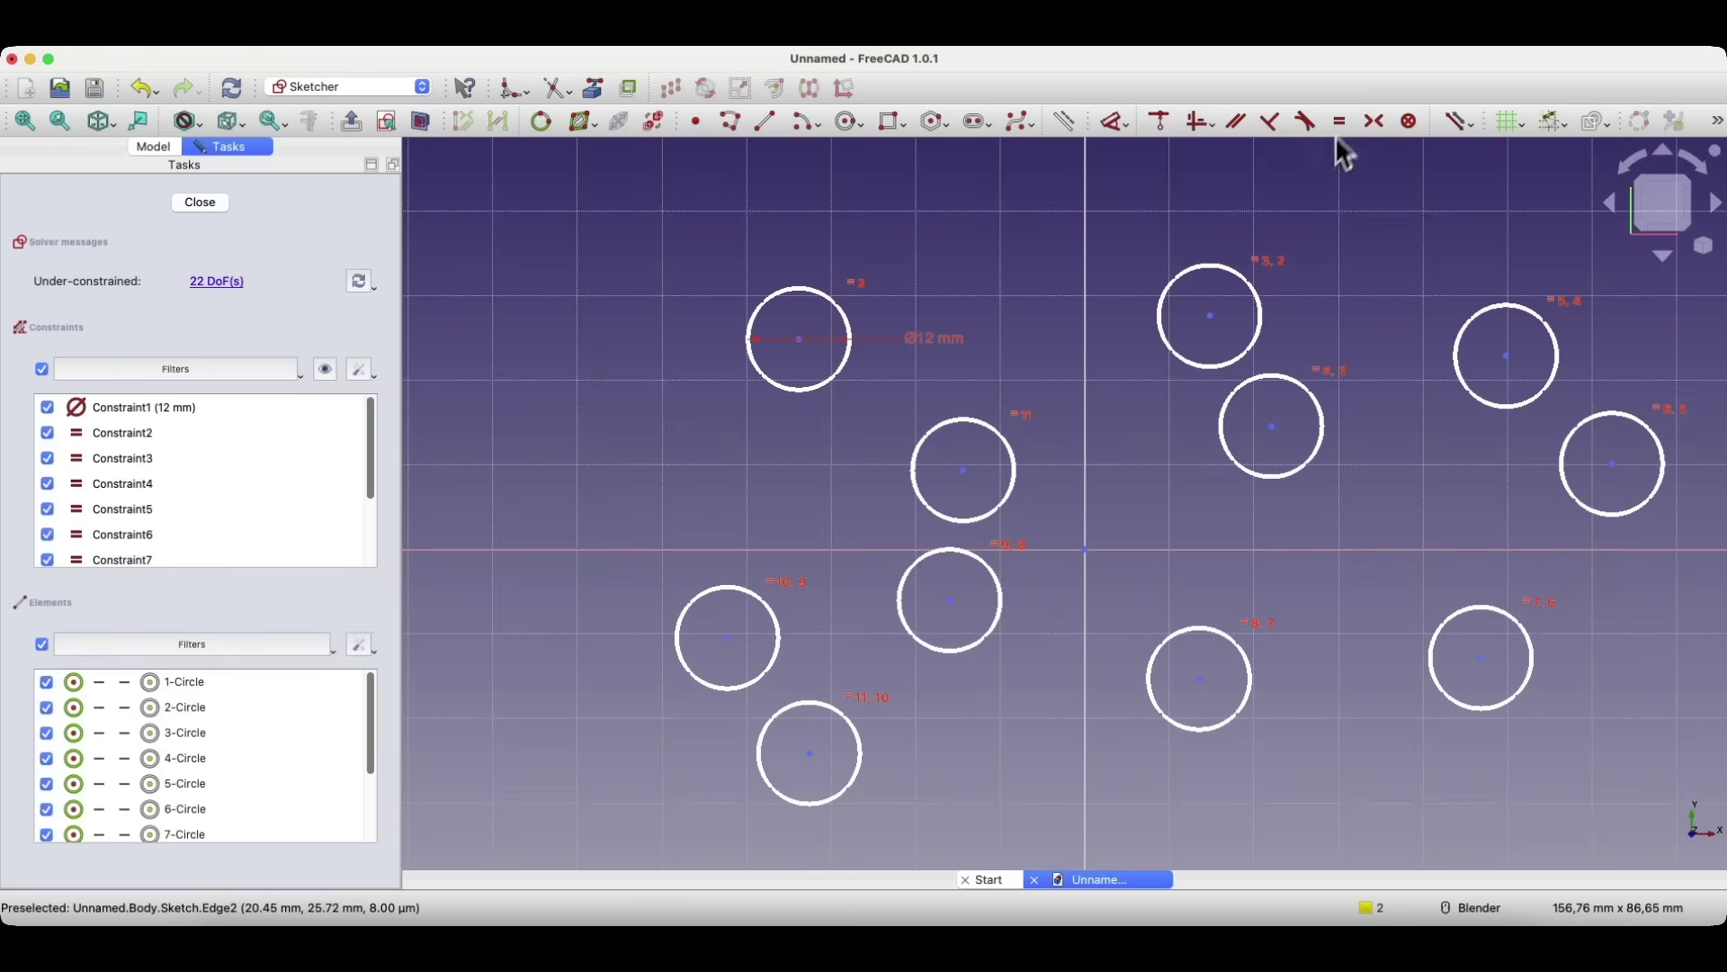
{"action": "scroll", "coordinate": [1088, 387], "scroll_direction": "down", "scroll_amount": 3}
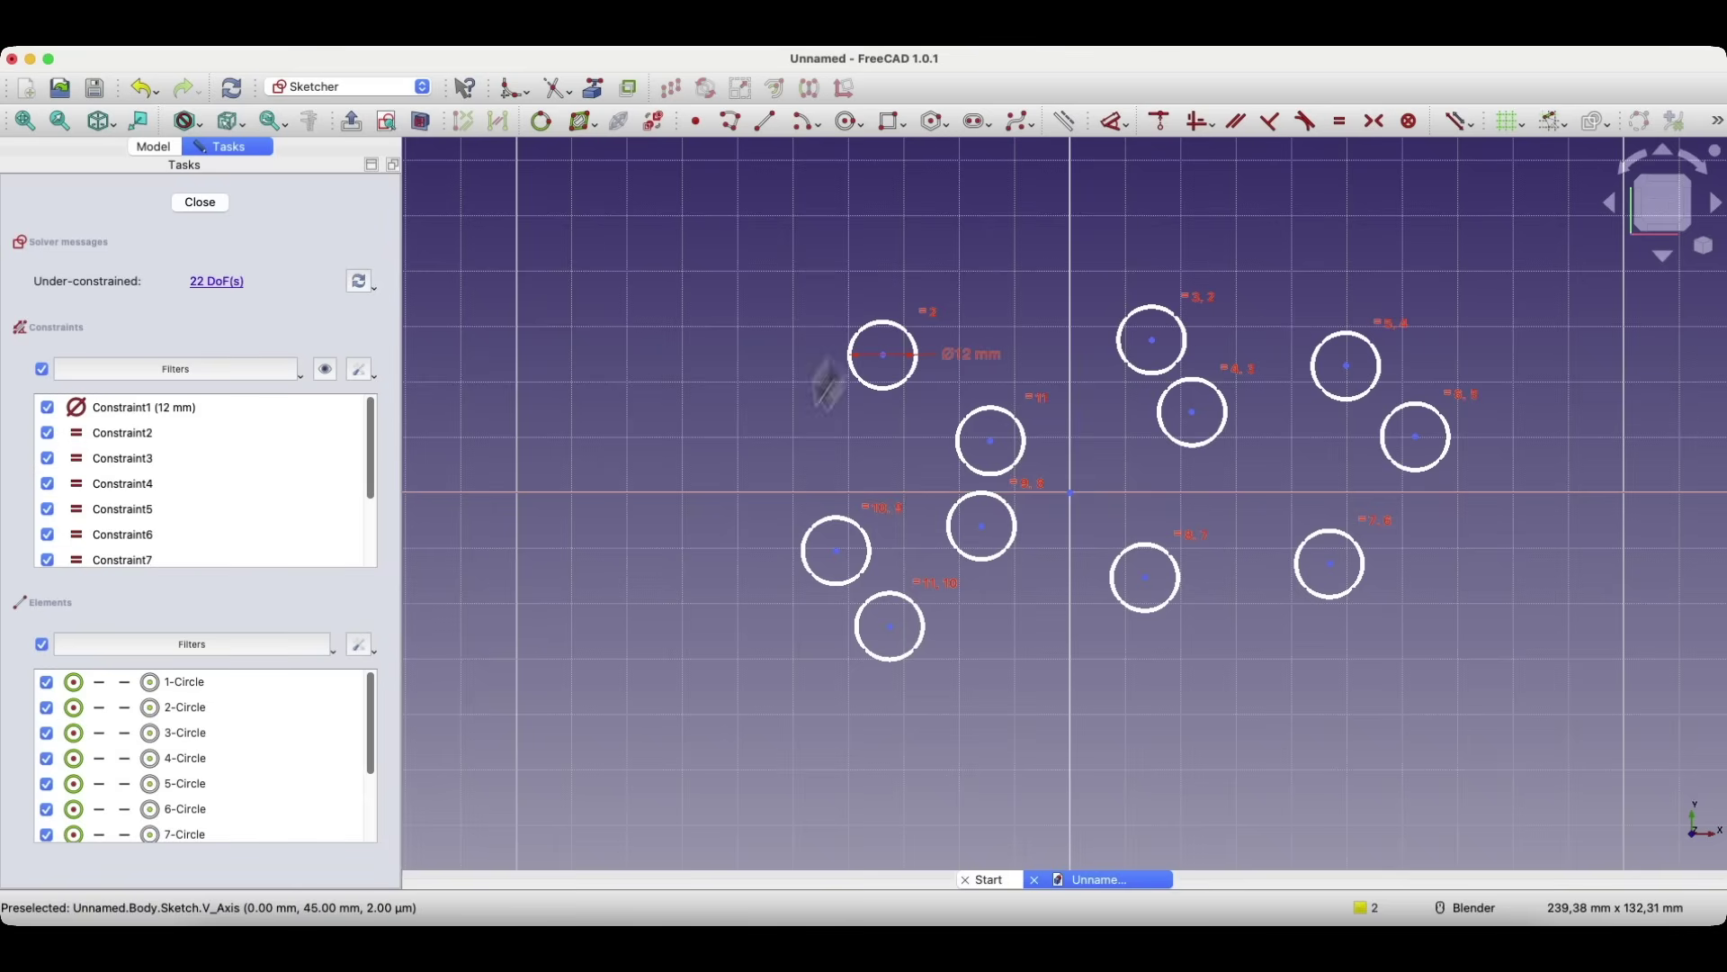
- Change the shared diameter to 15 mm, then box-select and delete every circle
{"action": "left_click", "coordinate": [971, 361]}
{"action": "double_click", "coordinate": [972, 369]}
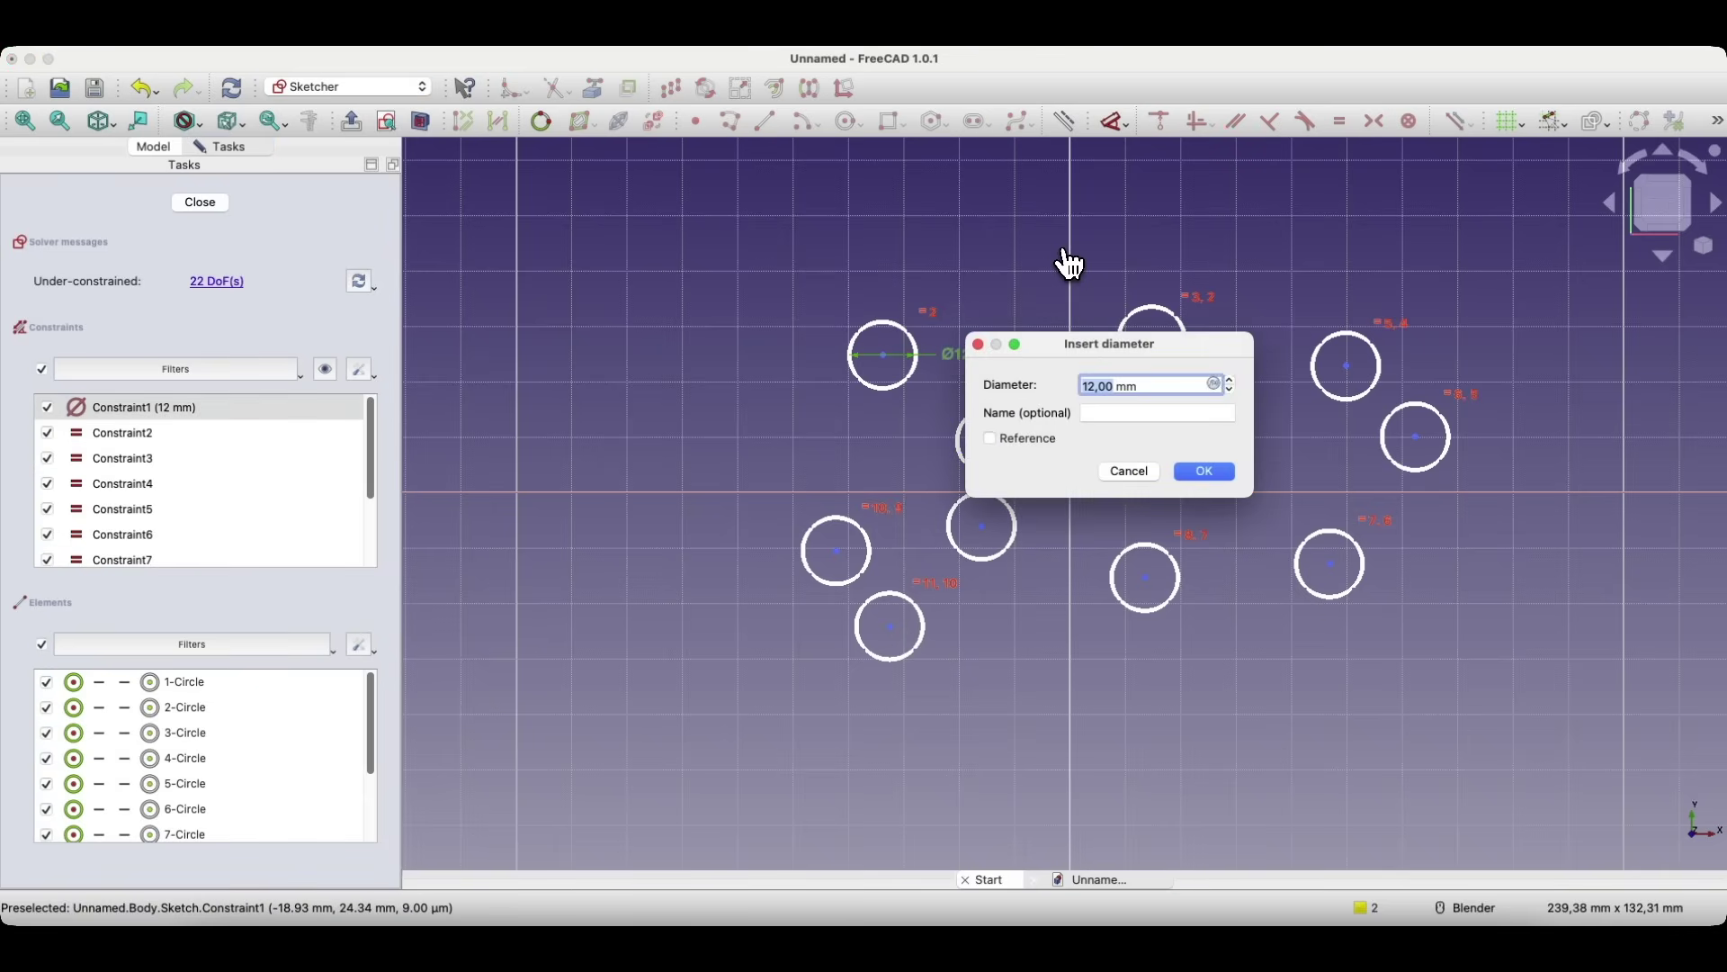
{"action": "type", "text": "15"}
{"action": "key", "text": "Return"}
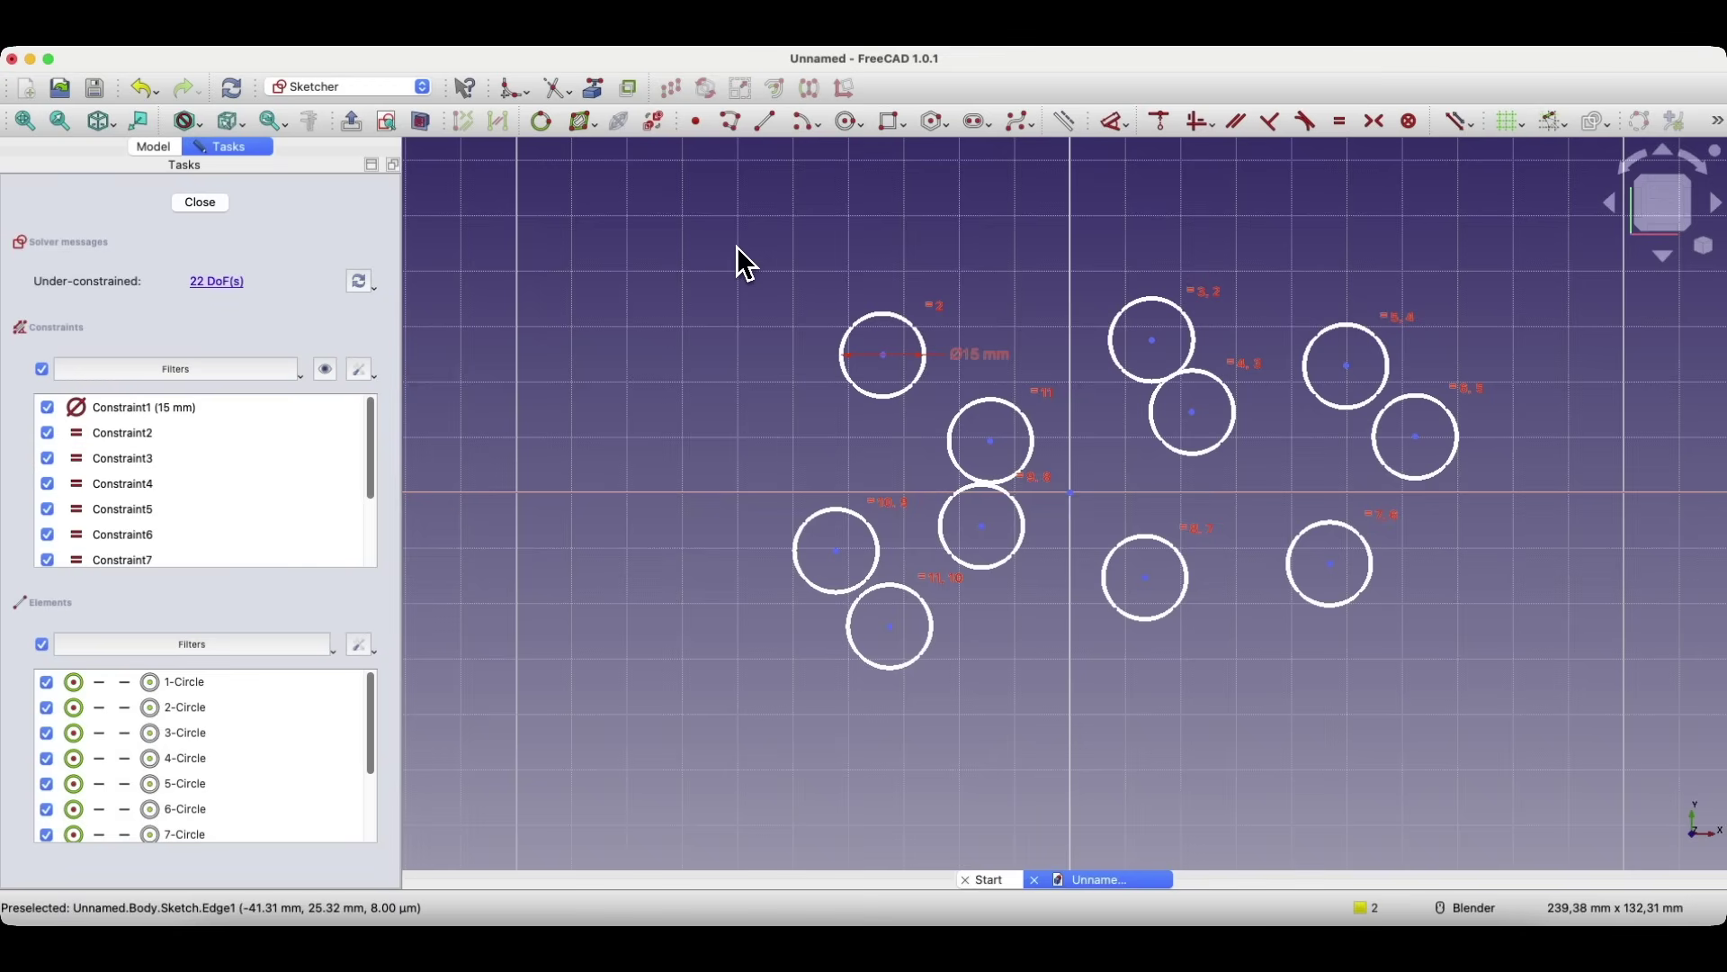
{"action": "mouse_move", "coordinate": [737, 246]}
{"action": "left_mouse_down"}
{"action": "mouse_move", "coordinate": [1611, 775]}
{"action": "mouse_move", "coordinate": [1455, 711]}
{"action": "mouse_move", "coordinate": [1504, 720]}
{"action": "left_mouse_up"}
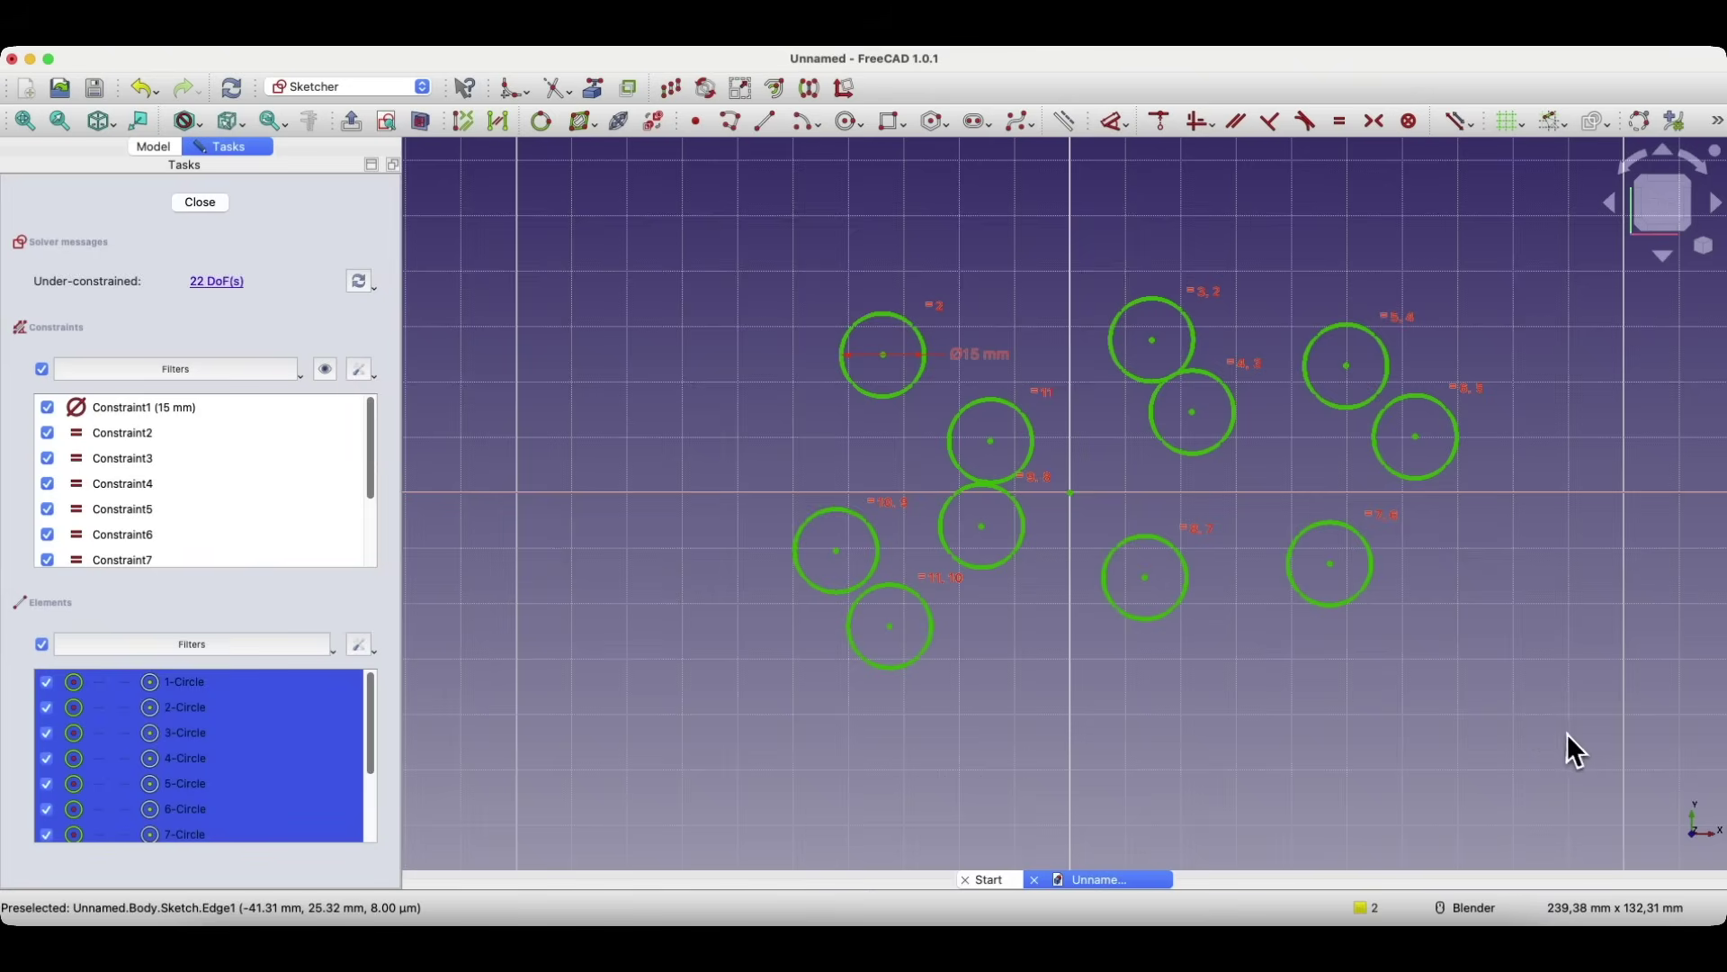
{"action": "key", "text": "BackSpace"}
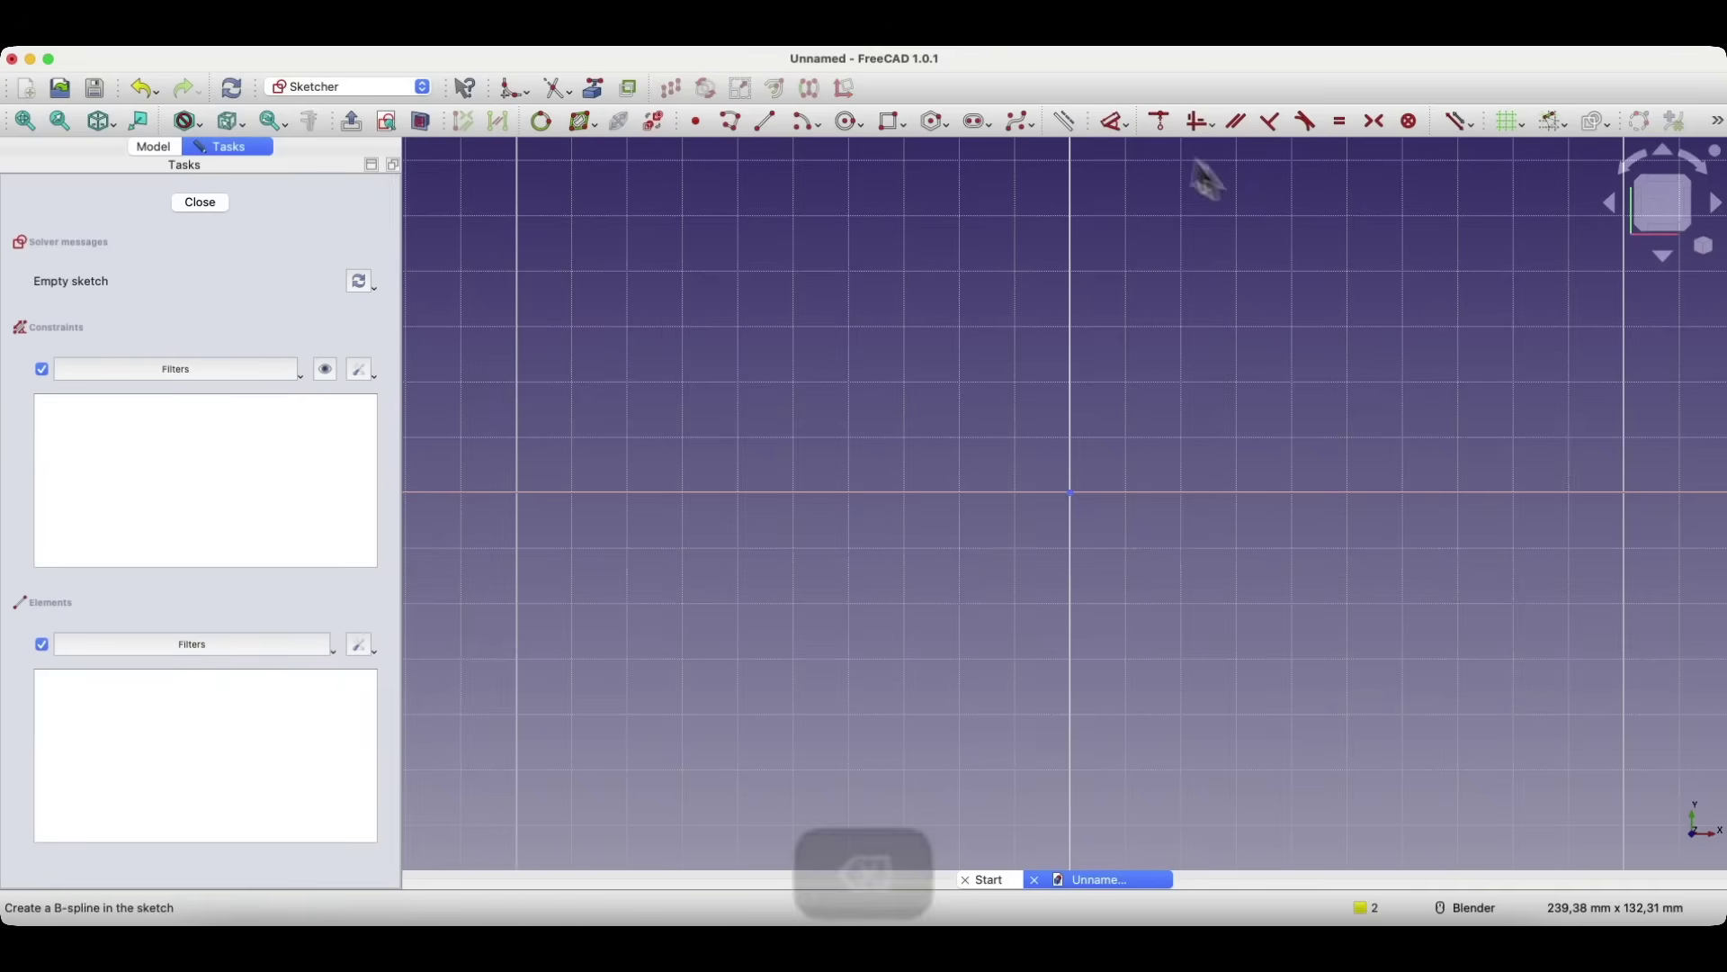
- Draw a 100 × 50 mm rectangle with its first corner on the origin
{"action": "left_click", "coordinate": [895, 124]}
{"action": "left_click", "coordinate": [1071, 492]}
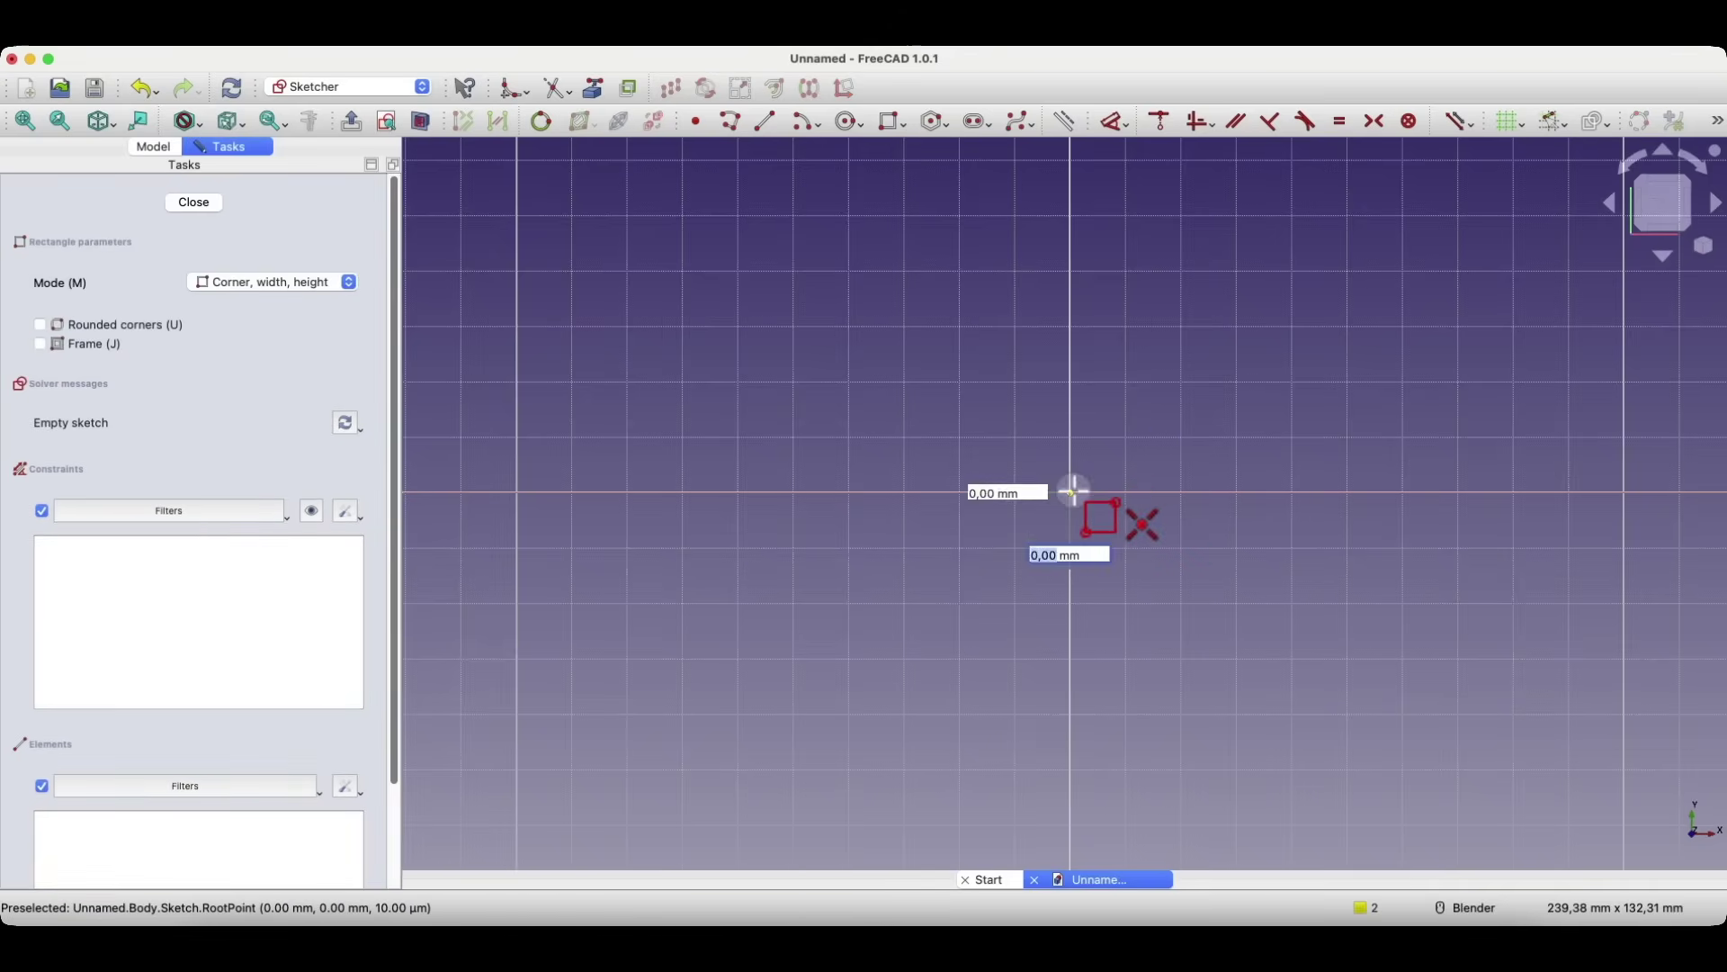
{"action": "type", "text": "100"}
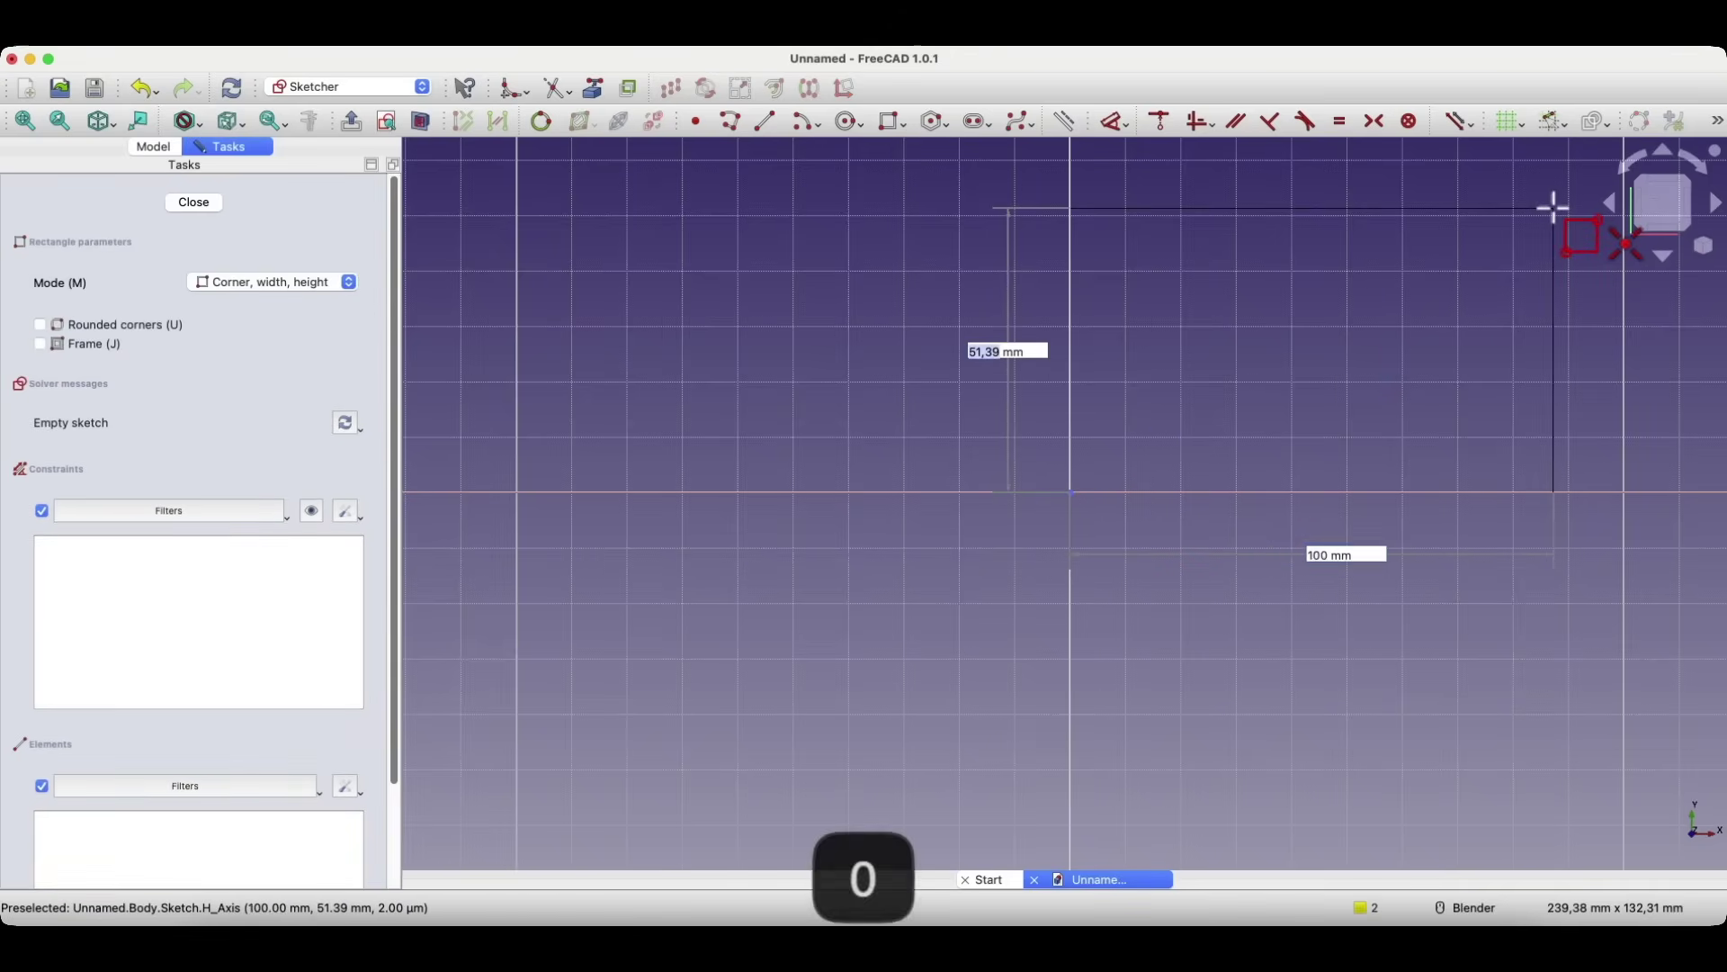
{"action": "key", "text": "Tab"}
{"action": "type", "text": "50"}
{"action": "key", "text": "Return"}
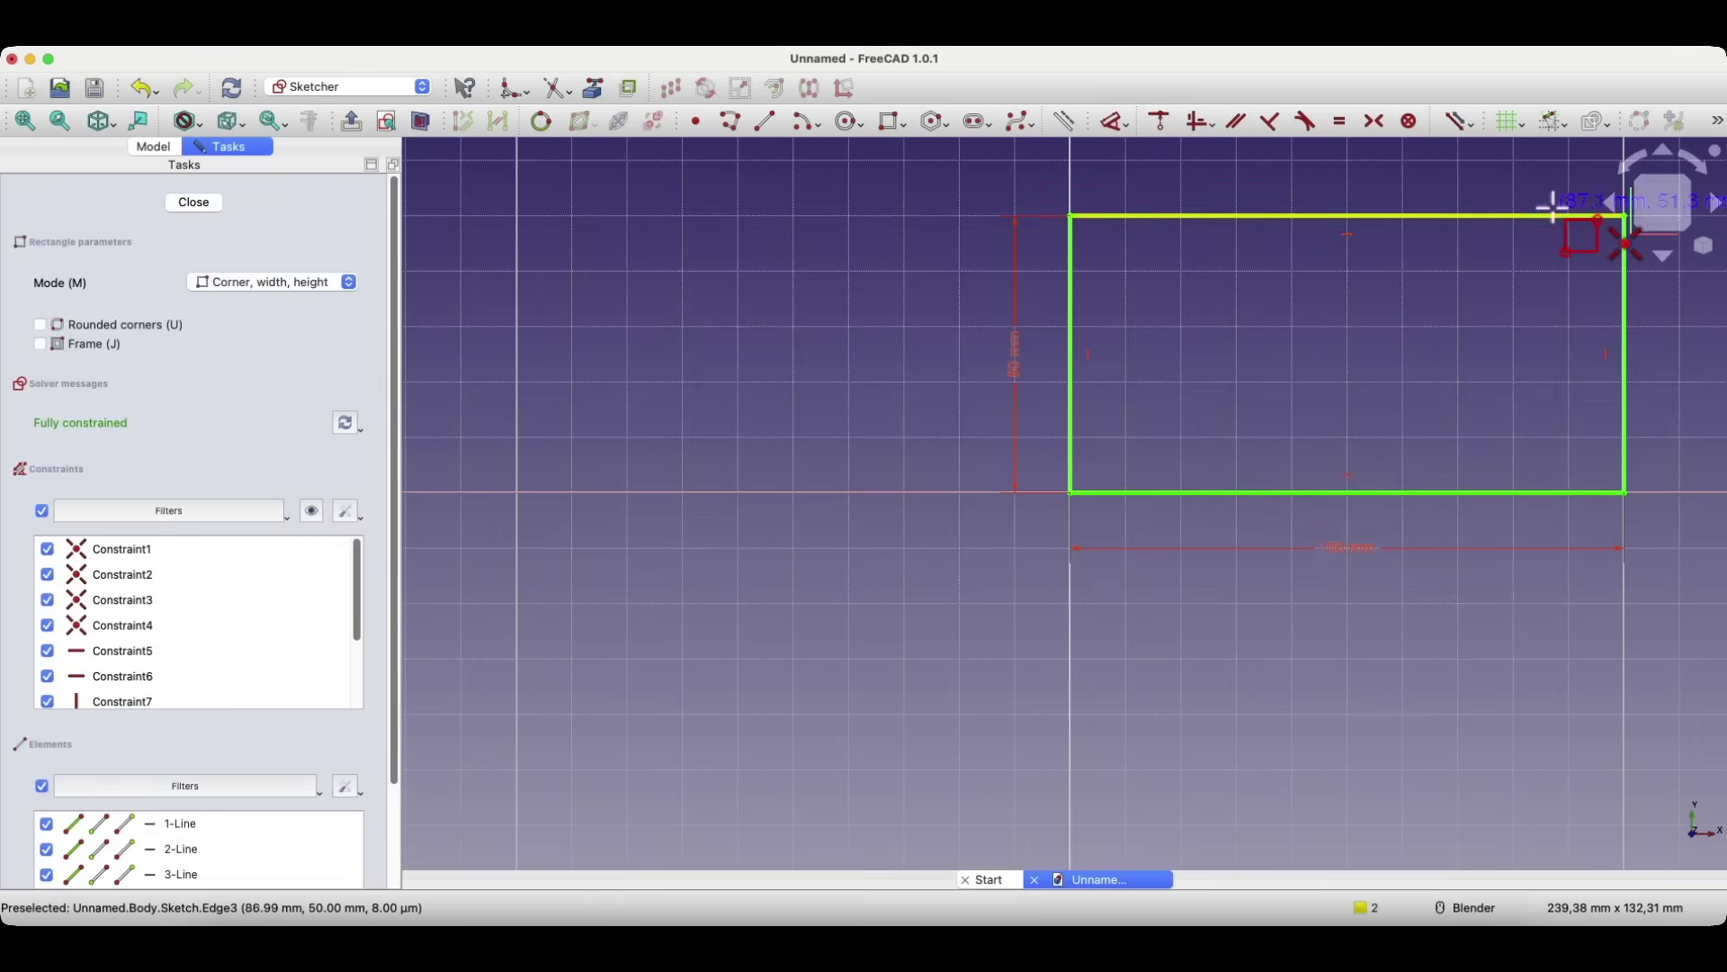
{"action": "scroll", "coordinate": [1143, 270], "scroll_direction": "down", "scroll_amount": 1}
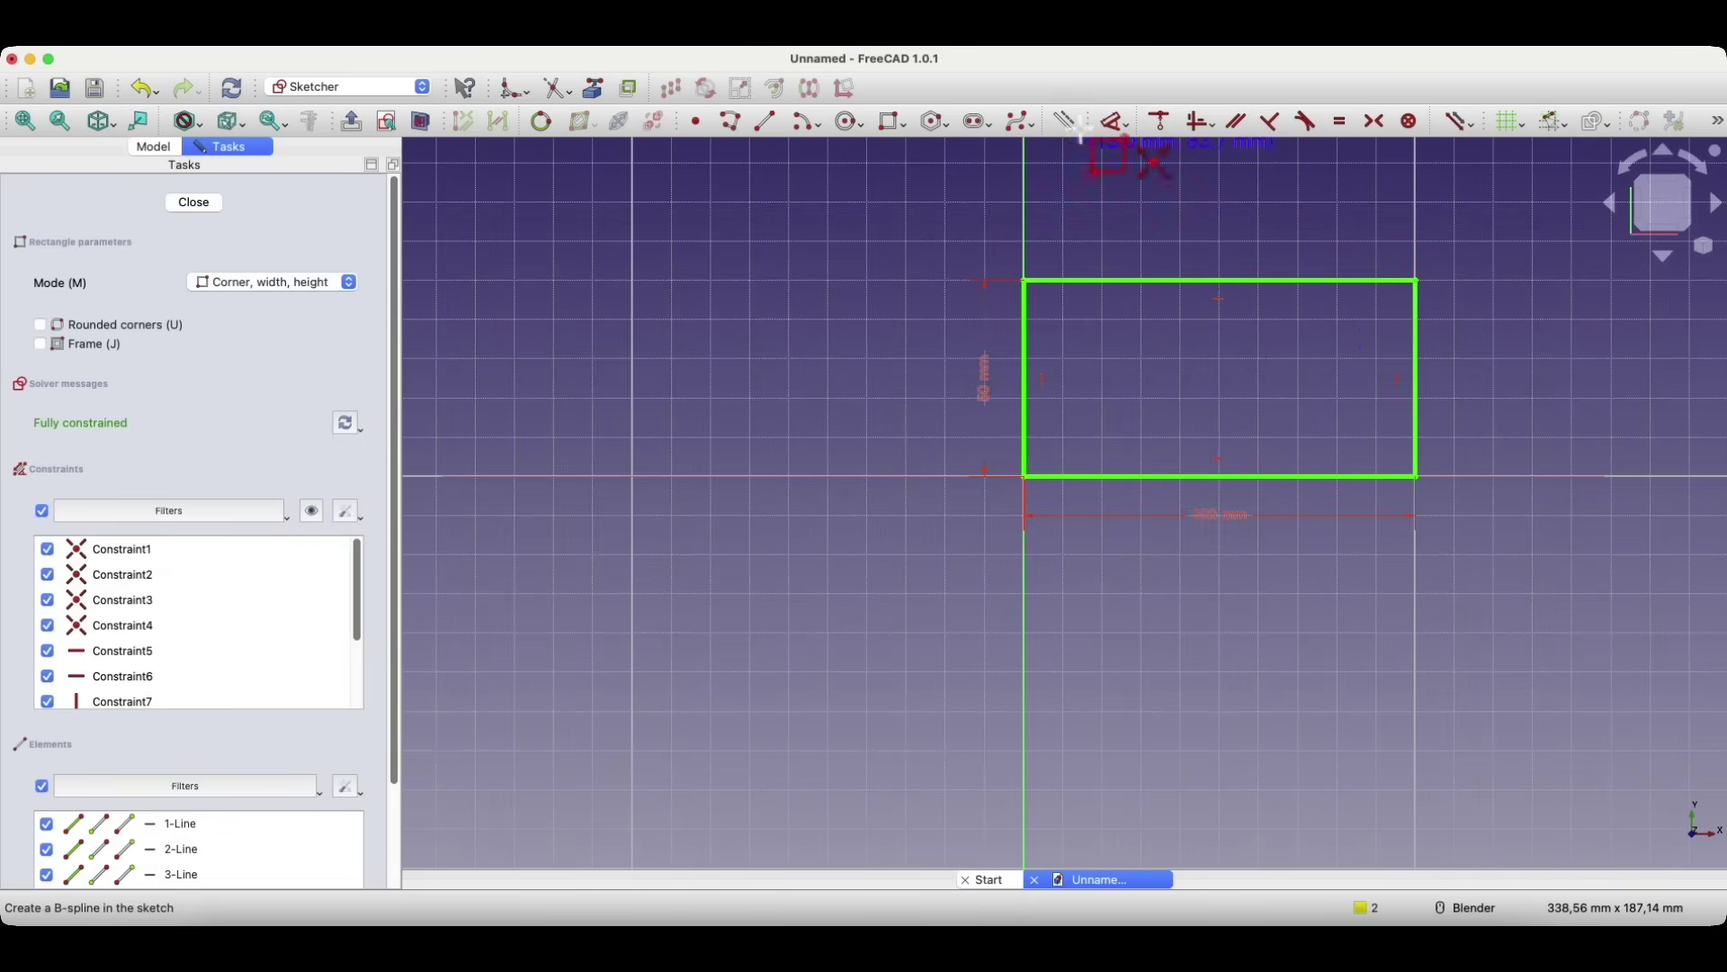
- Draw four circles near the rectangle's four corners
{"action": "left_click", "coordinate": [846, 122]}
{"action": "left_click", "coordinate": [1093, 324]}
{"action": "left_click", "coordinate": [1116, 340]}
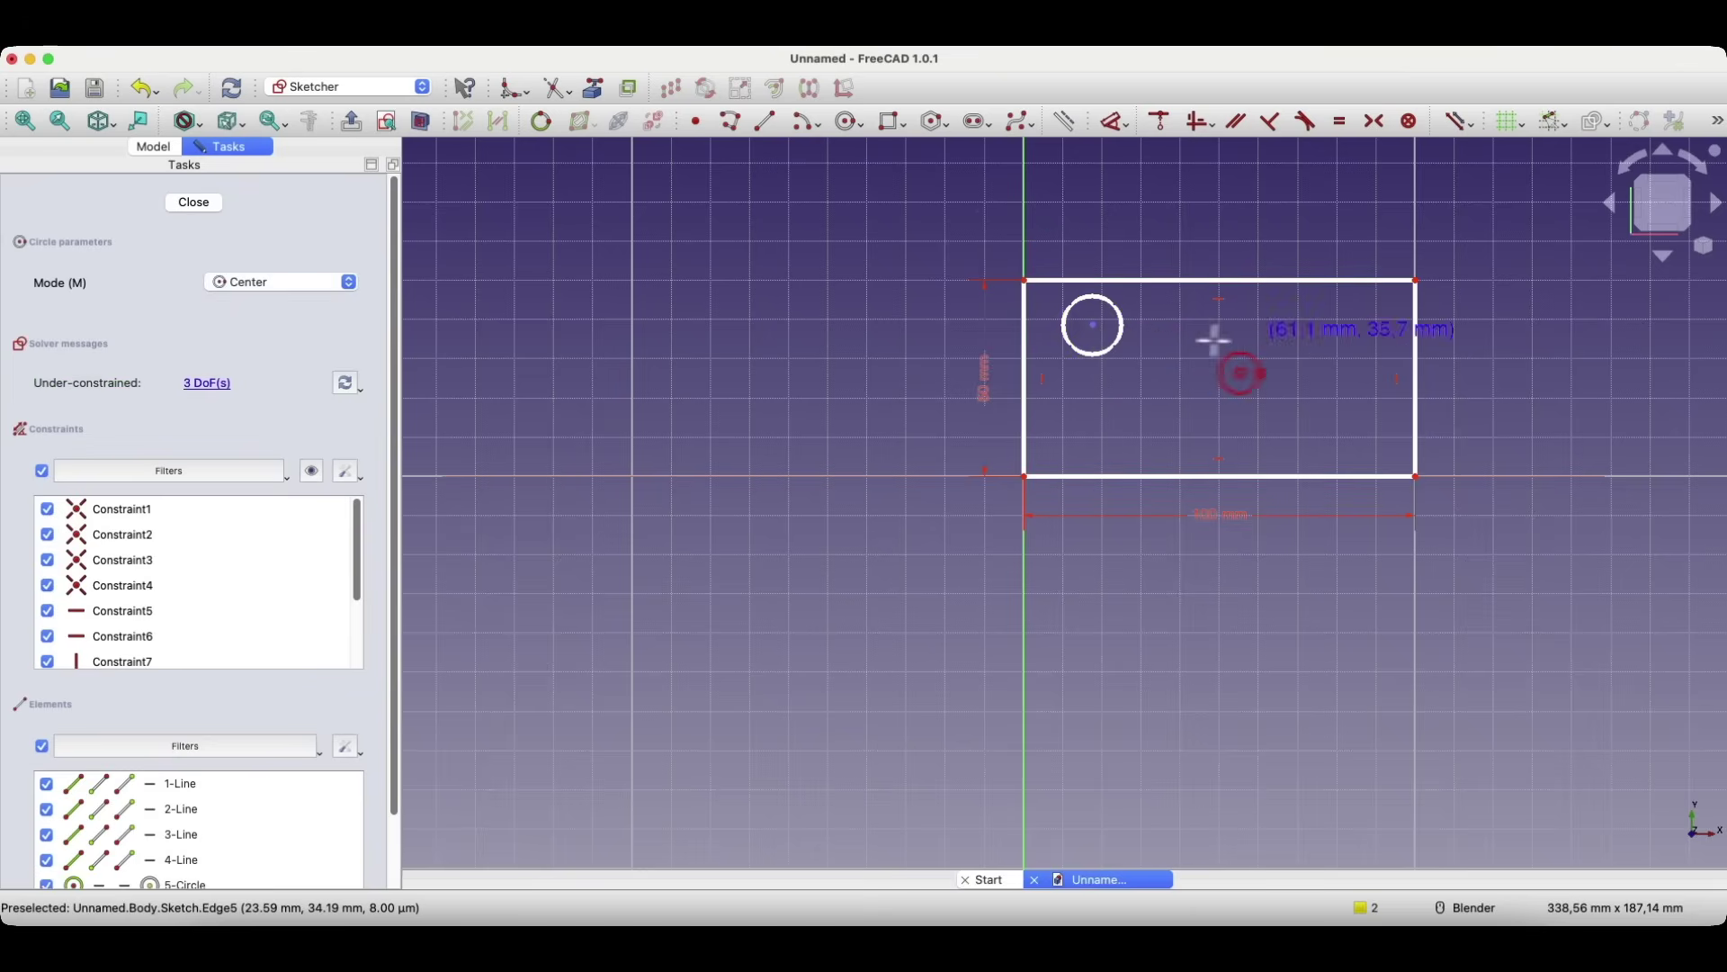
{"action": "left_click", "coordinate": [1337, 316]}
{"action": "left_click", "coordinate": [1359, 319]}
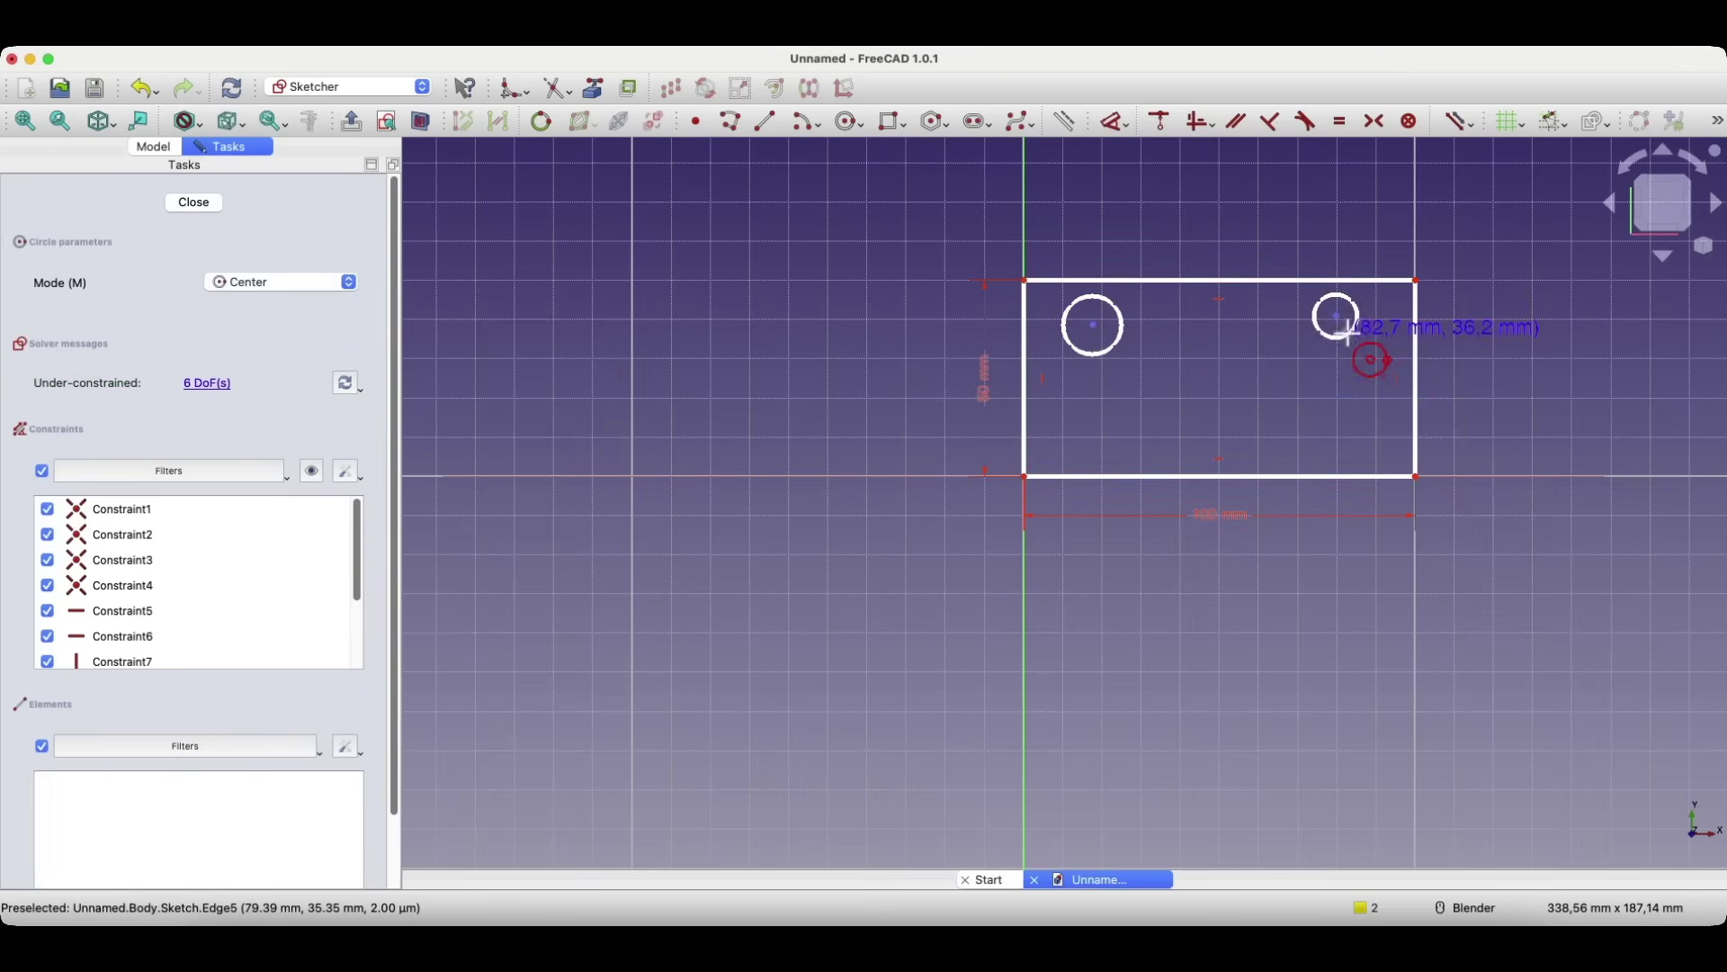
{"action": "left_click", "coordinate": [1336, 415]}
{"action": "left_click", "coordinate": [1369, 430]}
{"action": "left_click", "coordinate": [1094, 421]}
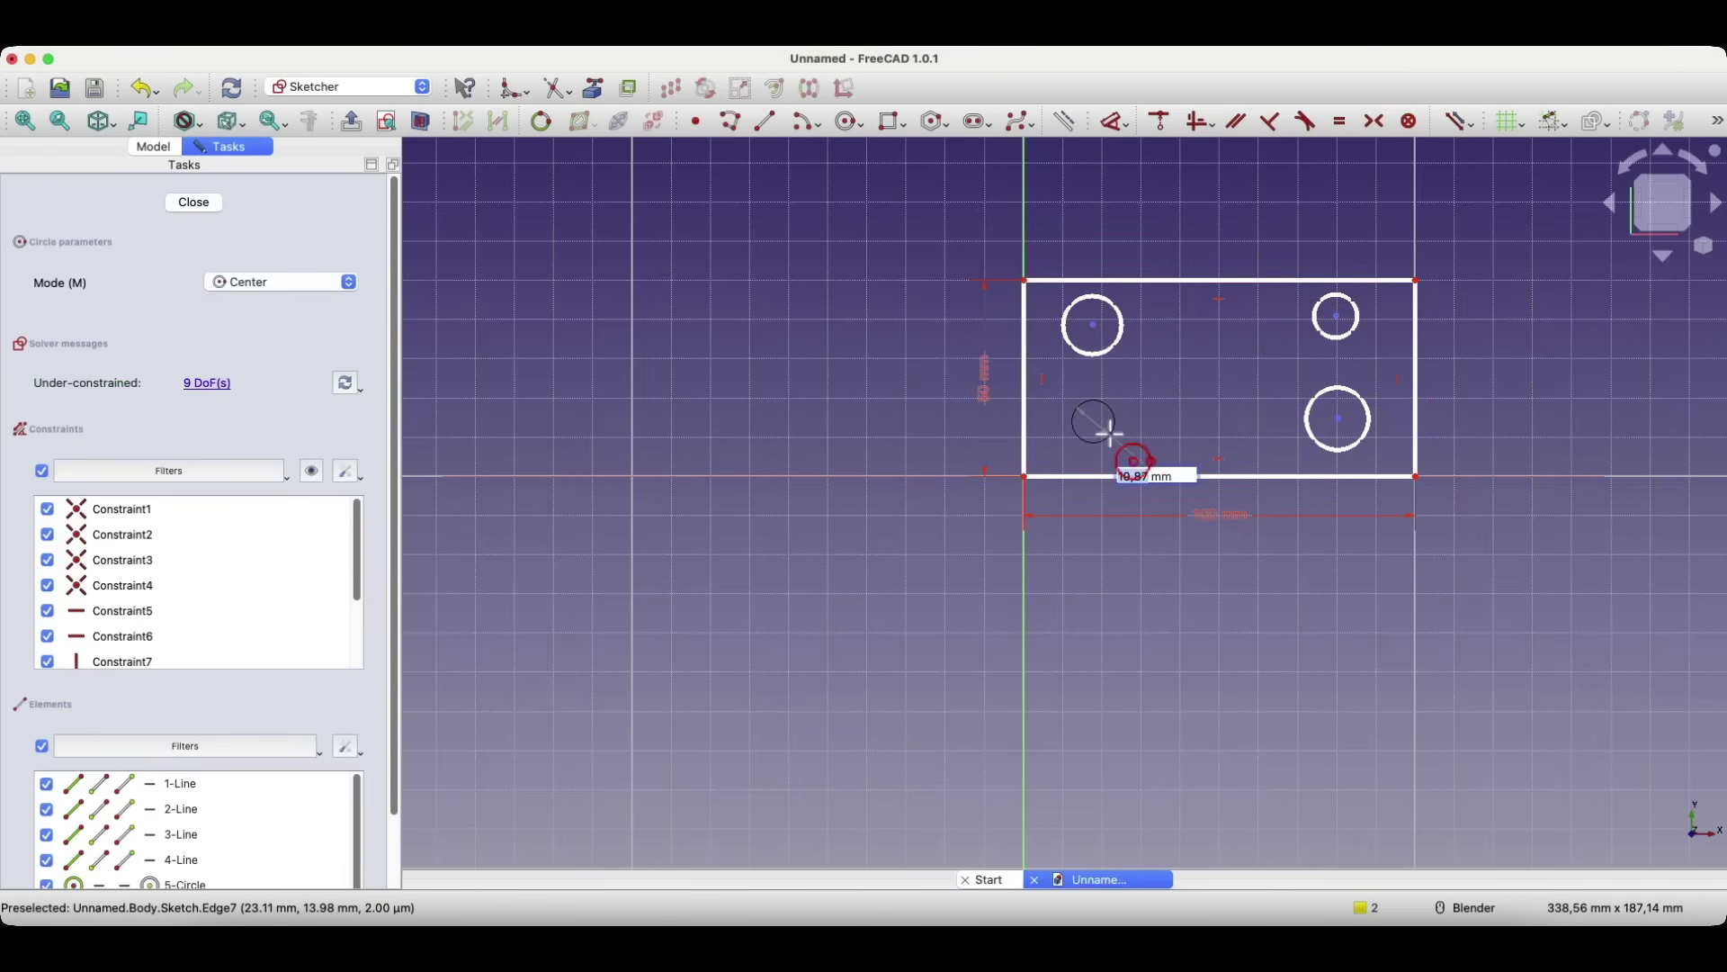
{"action": "left_click", "coordinate": [1117, 423]}
{"action": "right_click", "coordinate": [900, 352]}
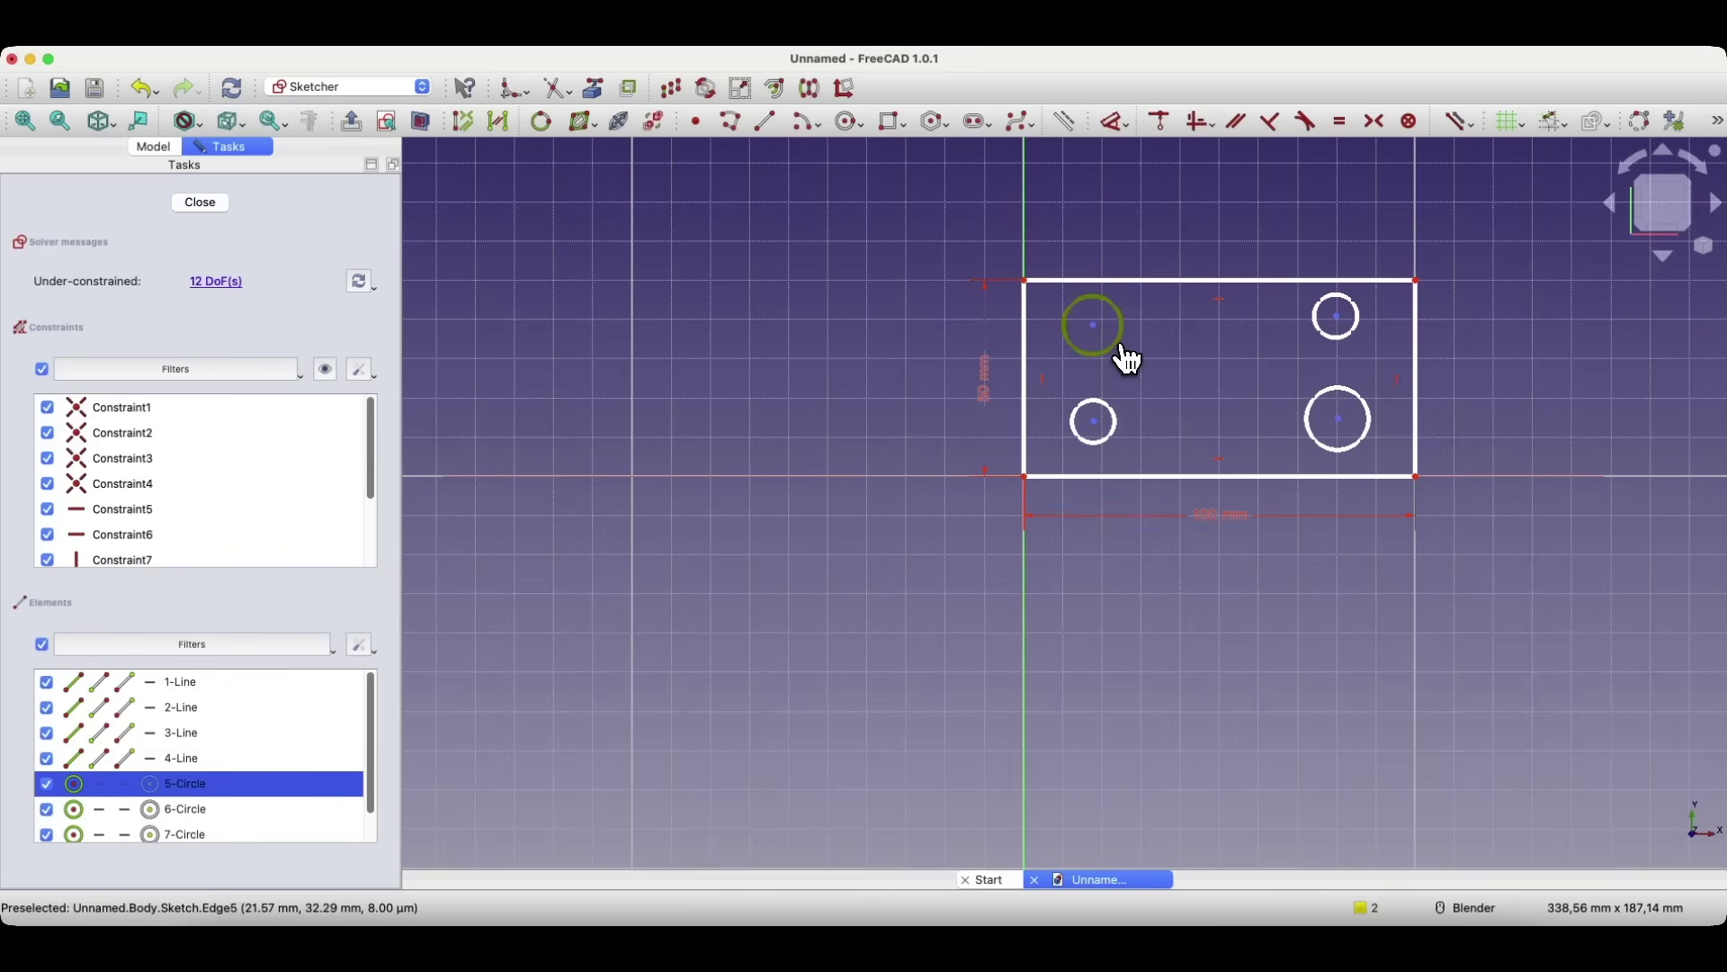
- Give the top-left circle a 10 mm diameter and make all four circles equal
{"action": "key", "text": "d"}
{"action": "left_click", "coordinate": [1179, 362]}
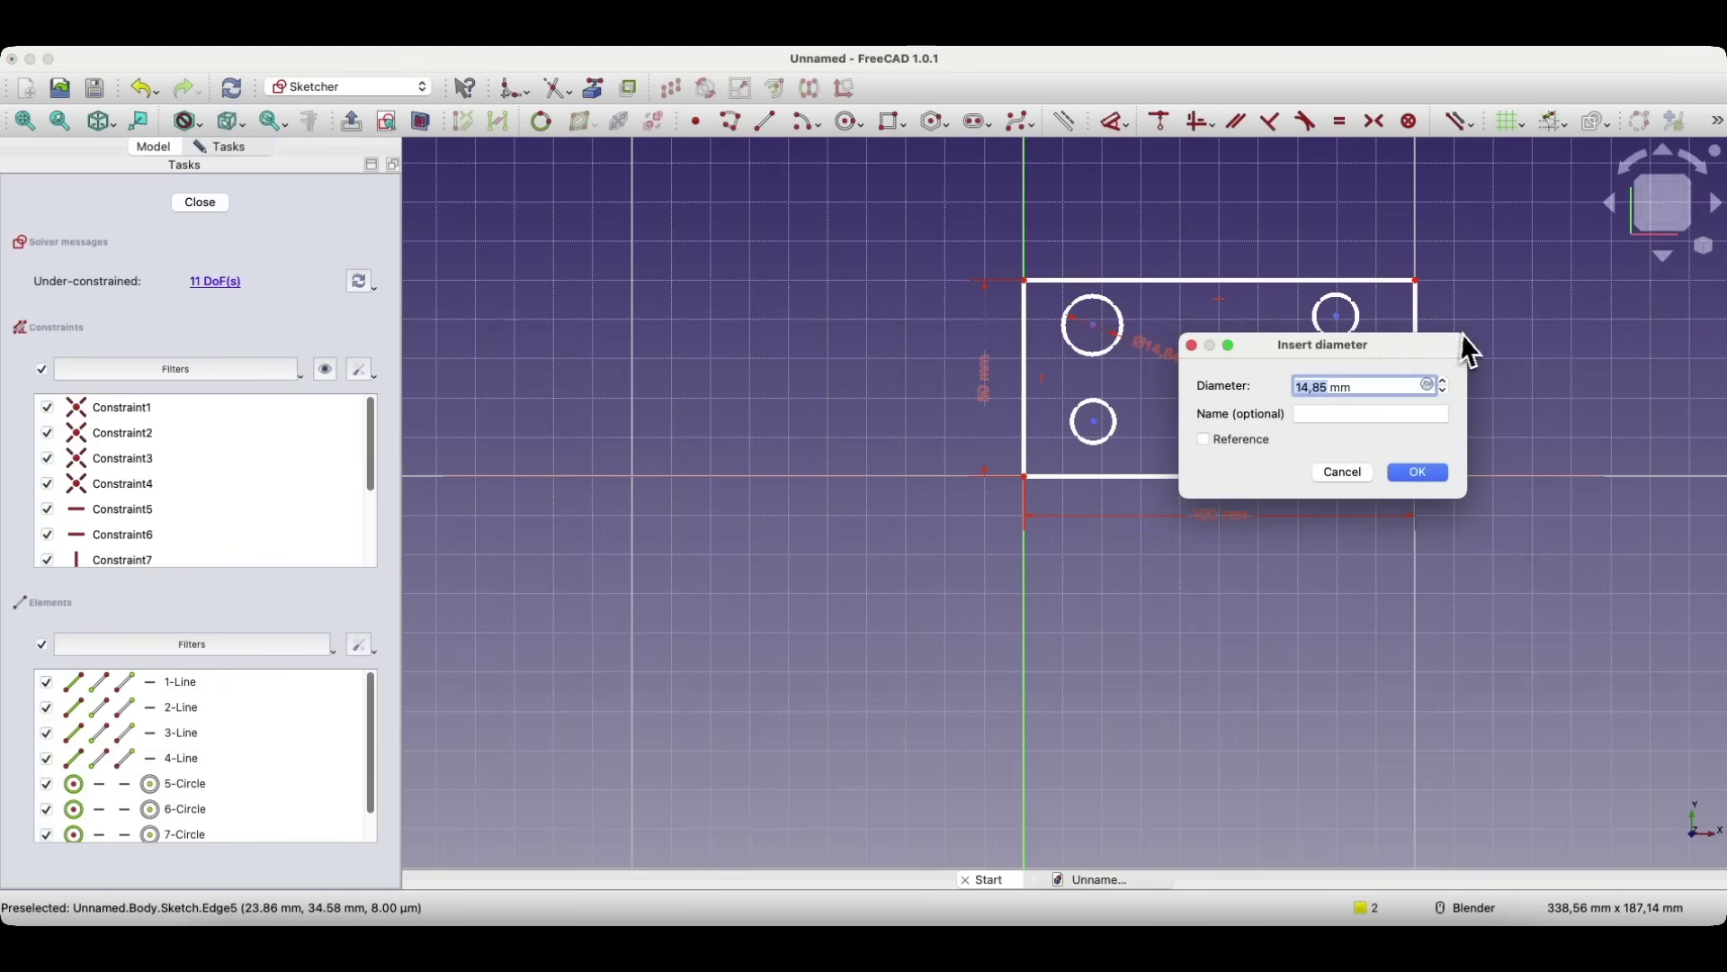
{"action": "type", "text": "10"}
{"action": "key", "text": "Return"}
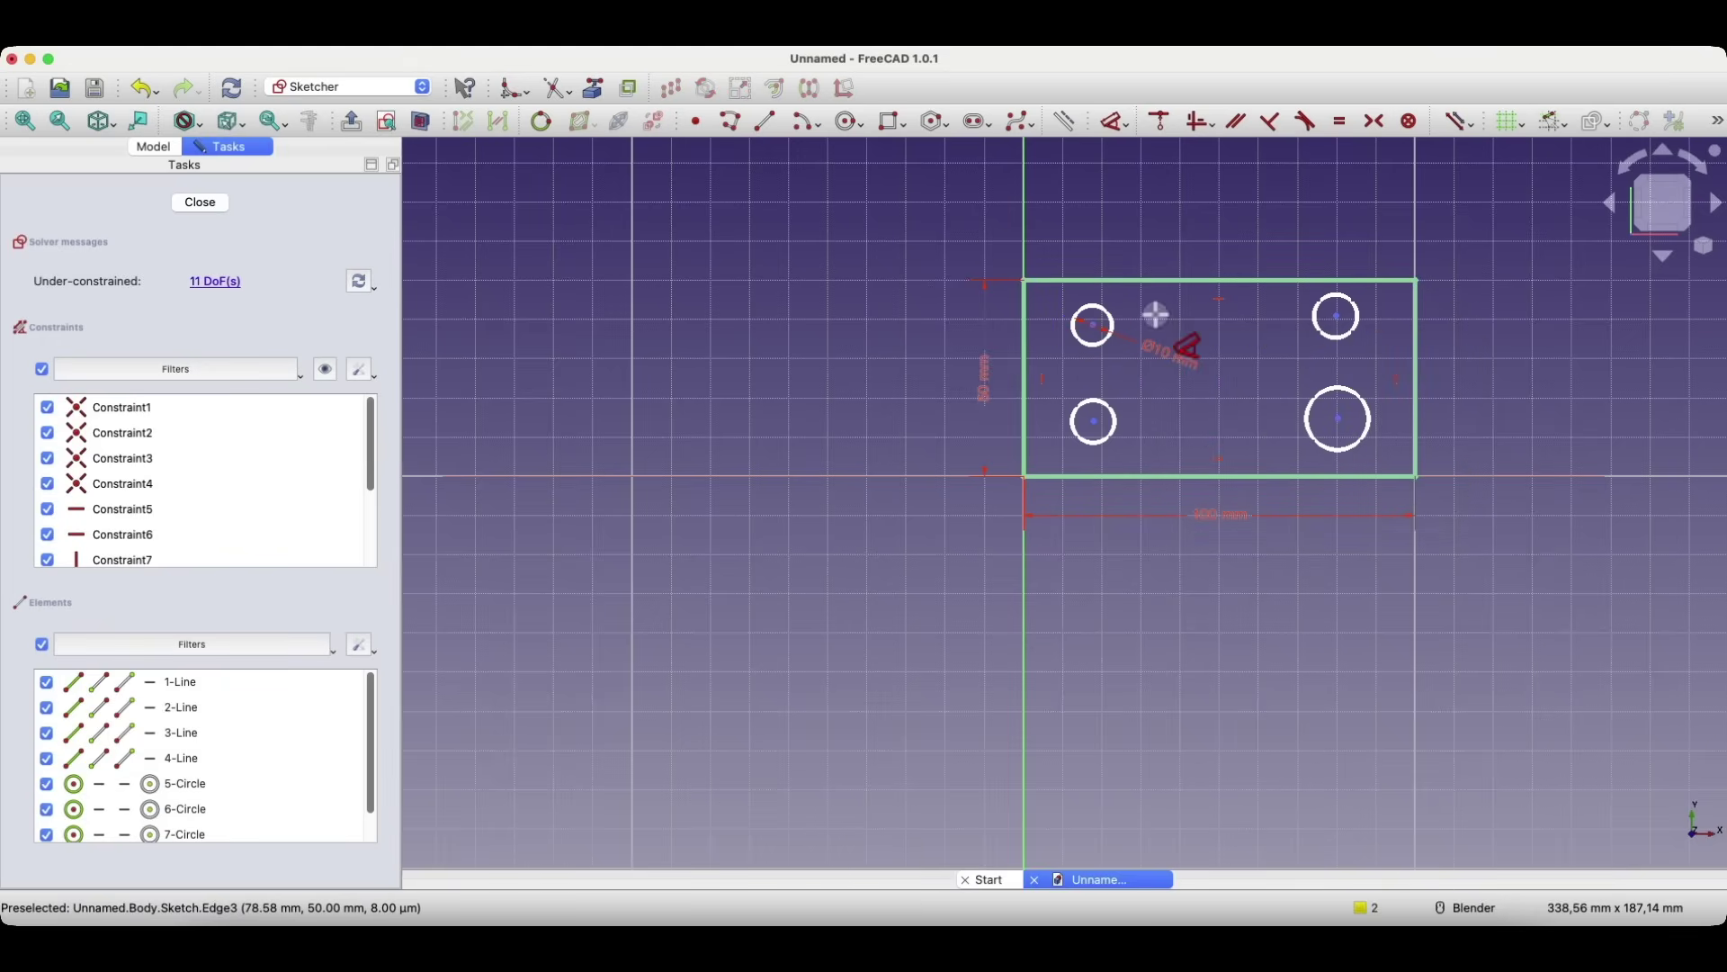
{"action": "left_click", "coordinate": [1116, 325]}
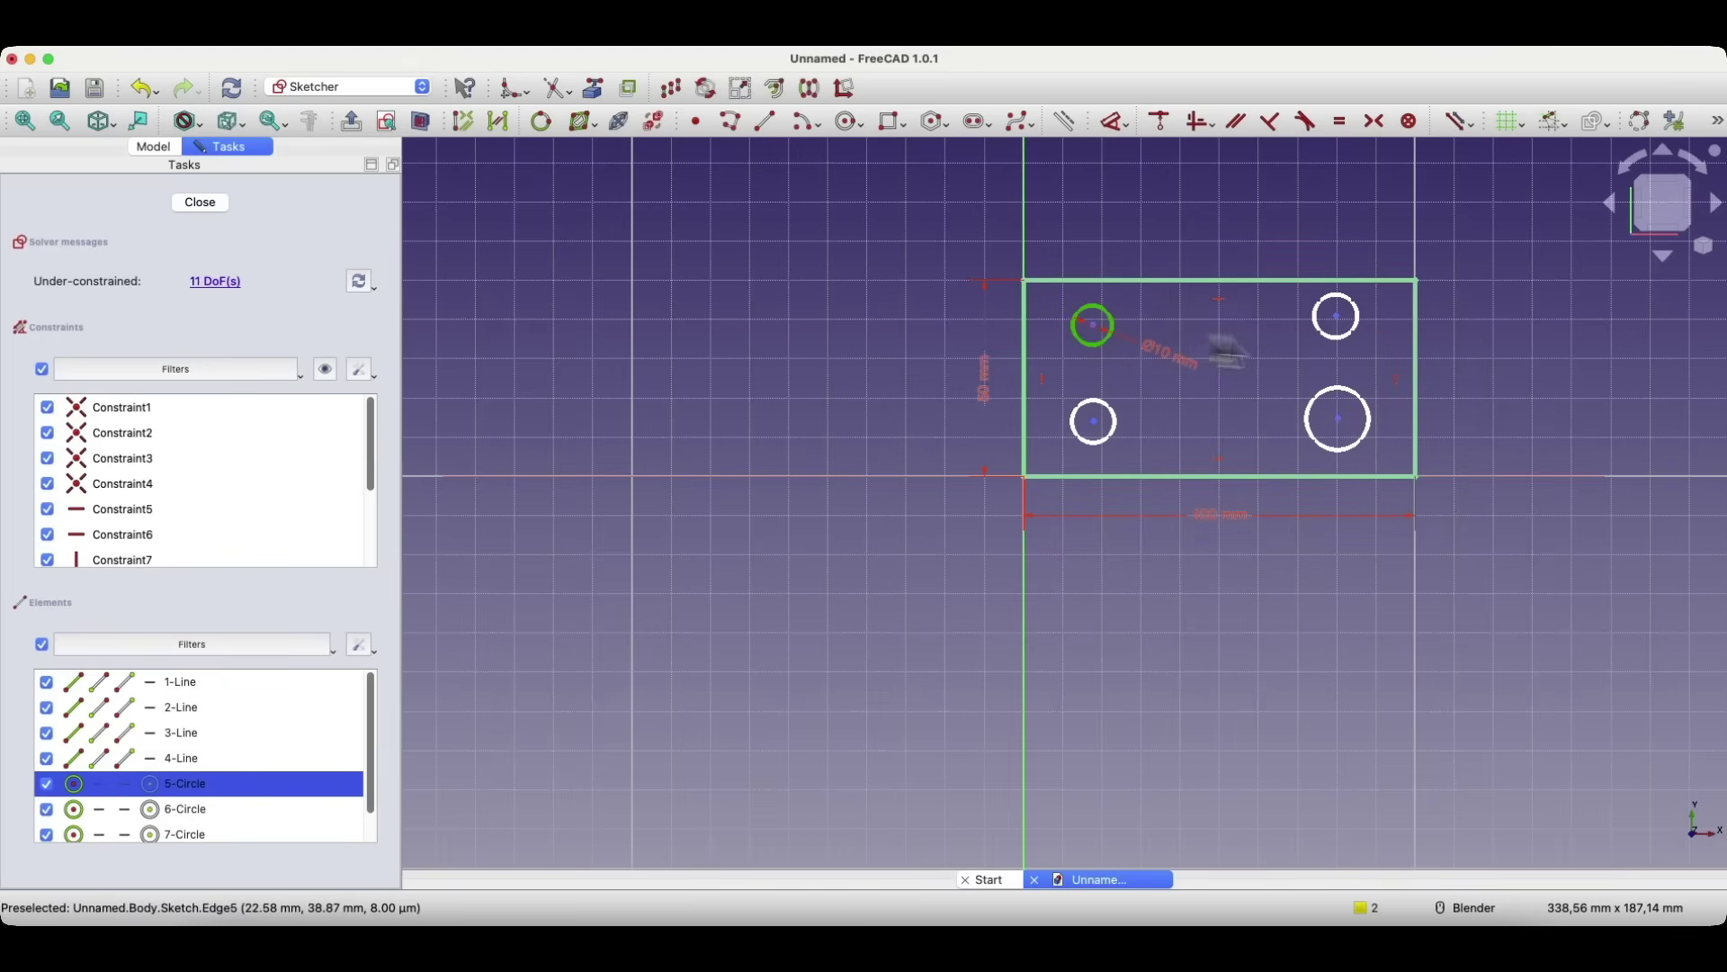
{"action": "left_click", "coordinate": [1355, 333]}
{"action": "left_click", "coordinate": [1371, 422]}
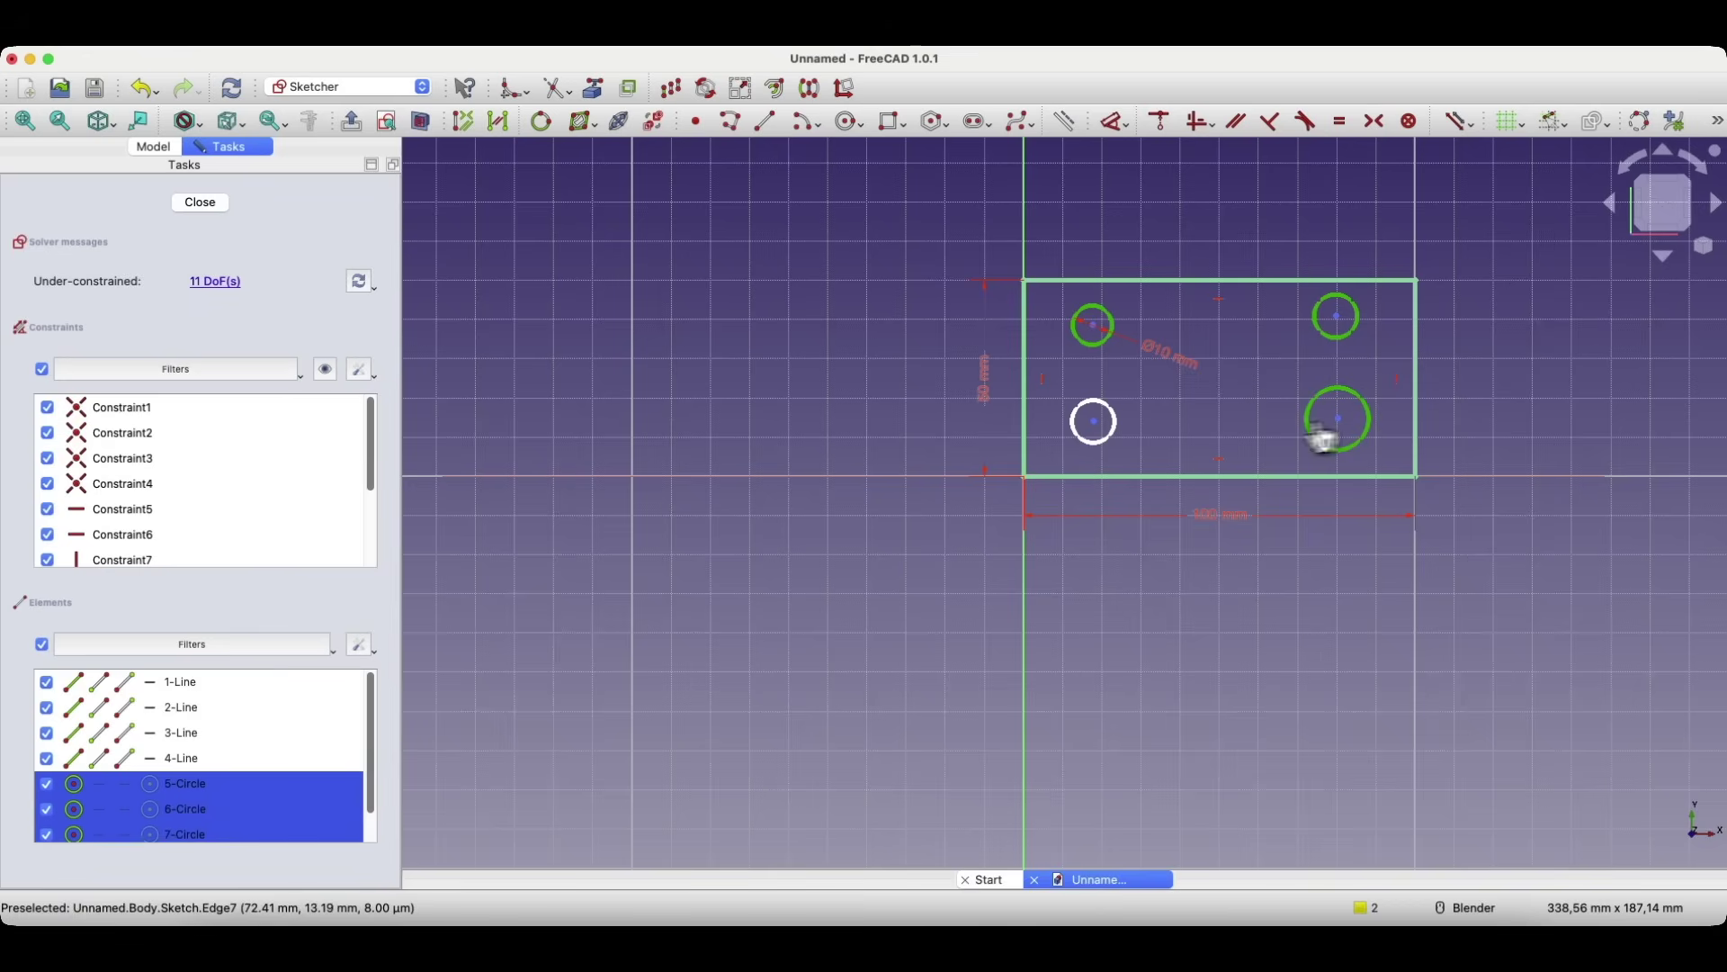
{"action": "left_click", "coordinate": [1116, 435]}
{"action": "left_click", "coordinate": [1340, 123]}
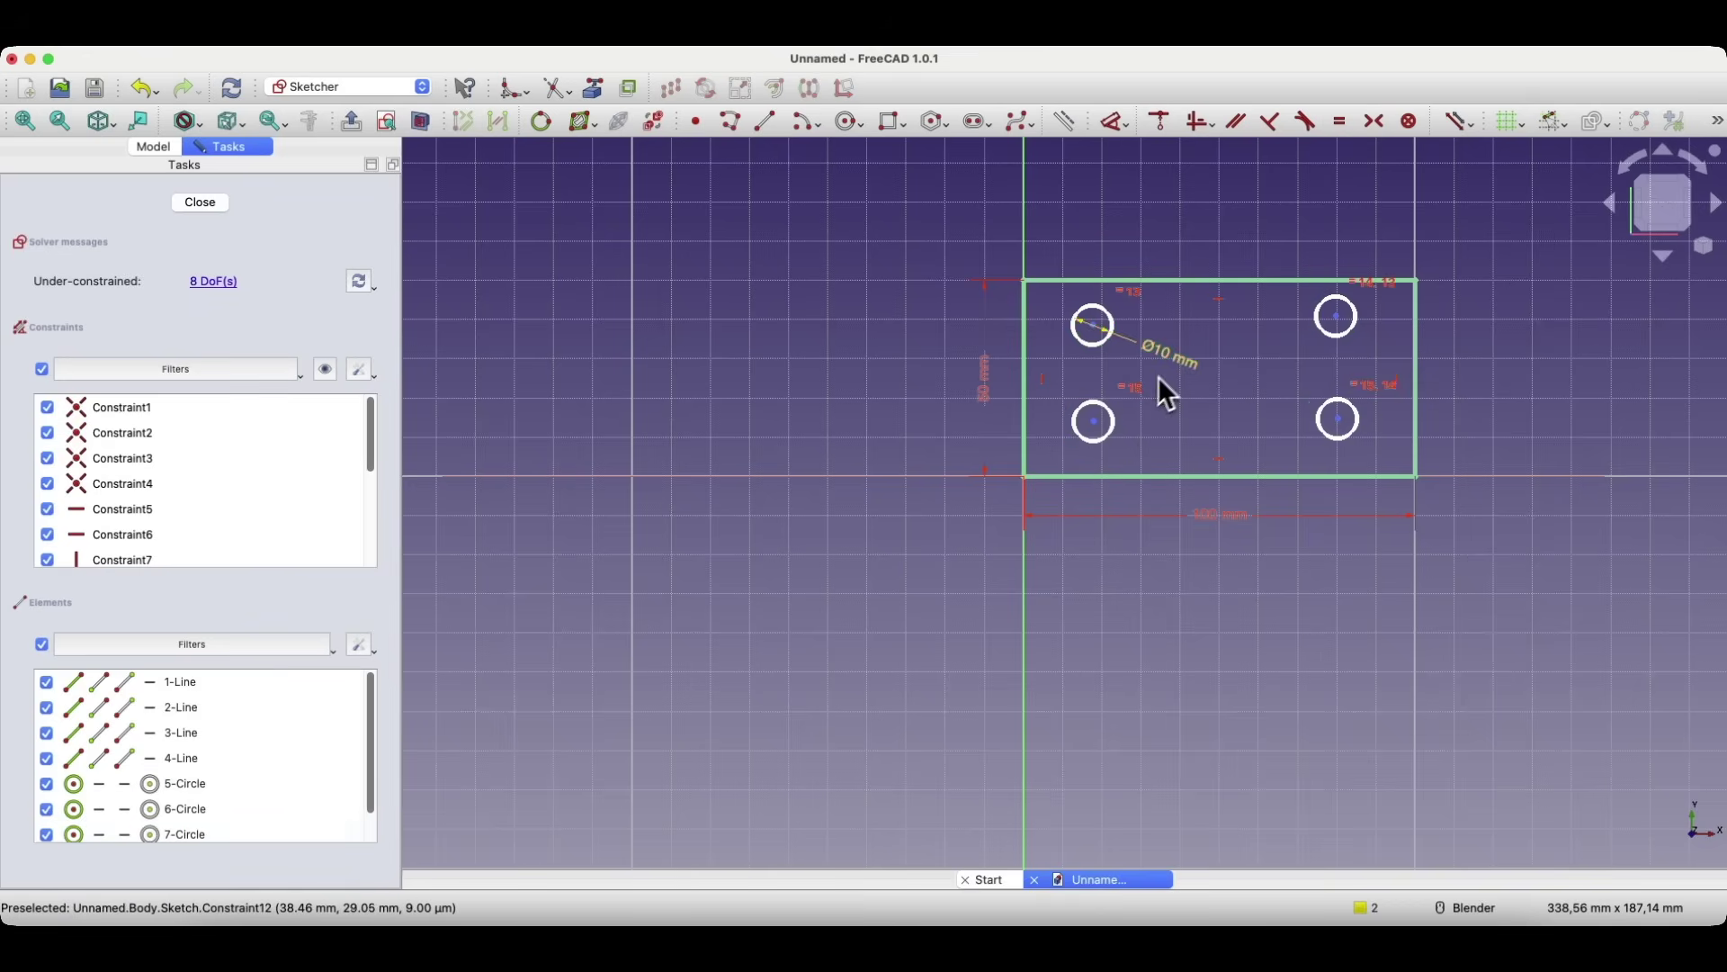
- Change the diameter to 15 mm and close the sketch
{"action": "double_click", "coordinate": [1175, 363]}
{"action": "type", "text": "15"}
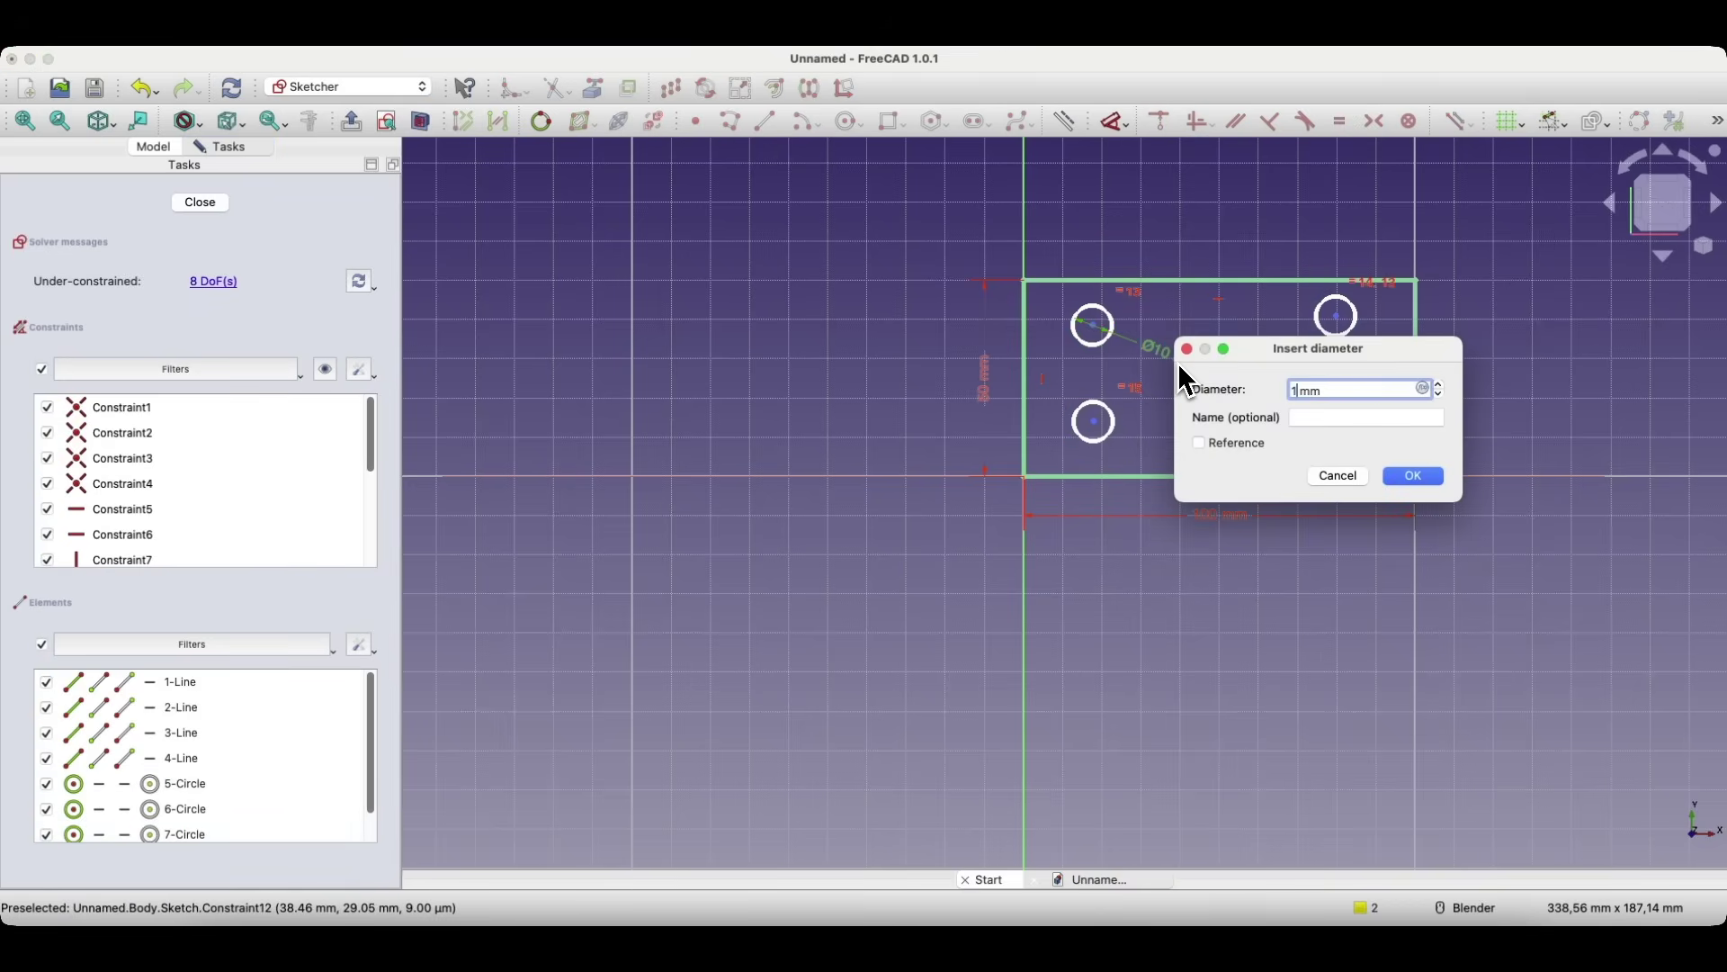
{"action": "key", "text": "Return"}
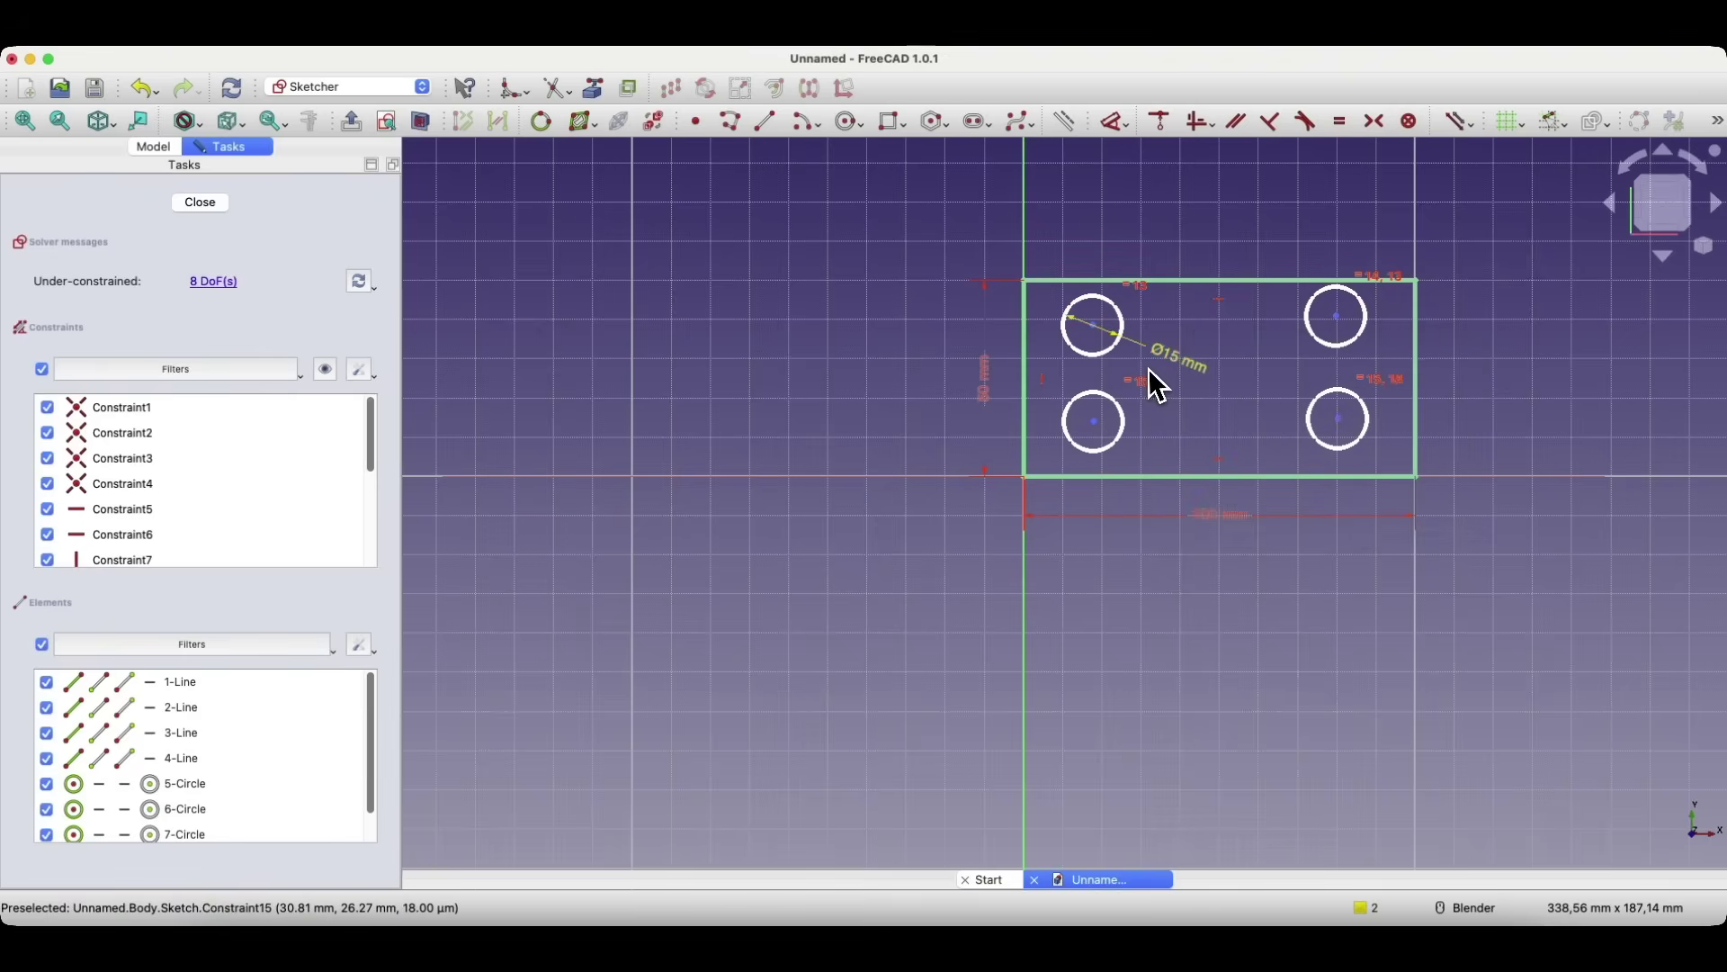
{"action": "left_click", "coordinate": [200, 204]}
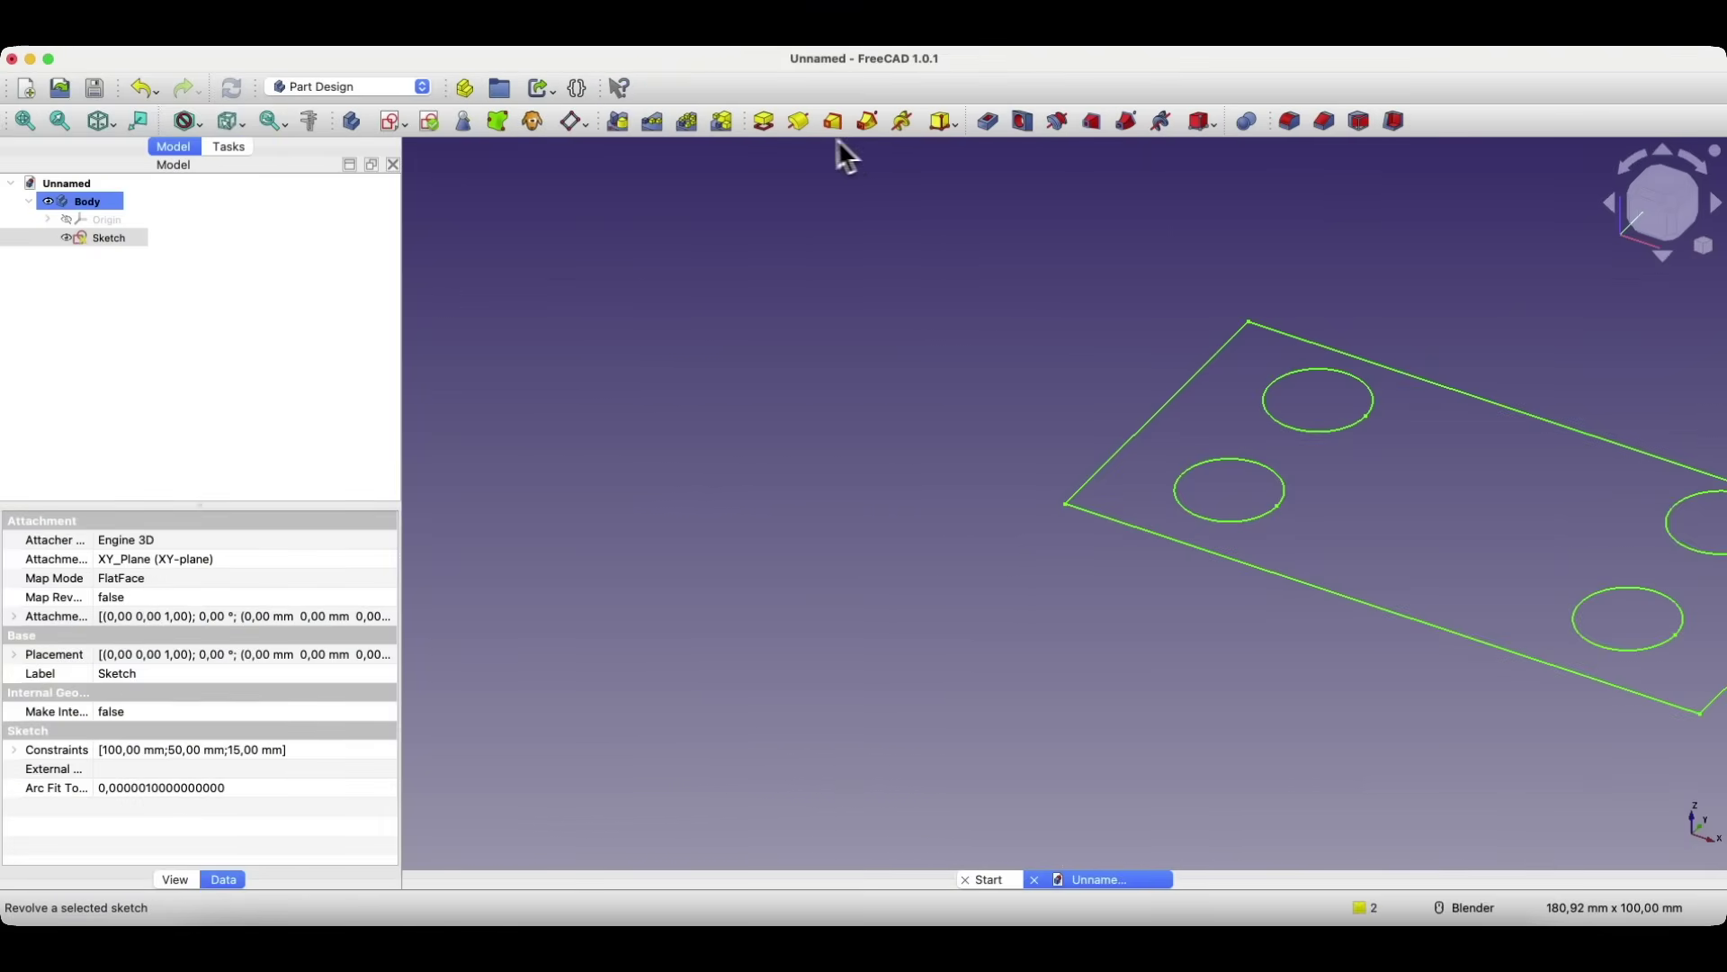
- Pad the sketch 10 mm into a solid plate and orbit to view its top face
{"action": "left_click", "coordinate": [782, 130]}
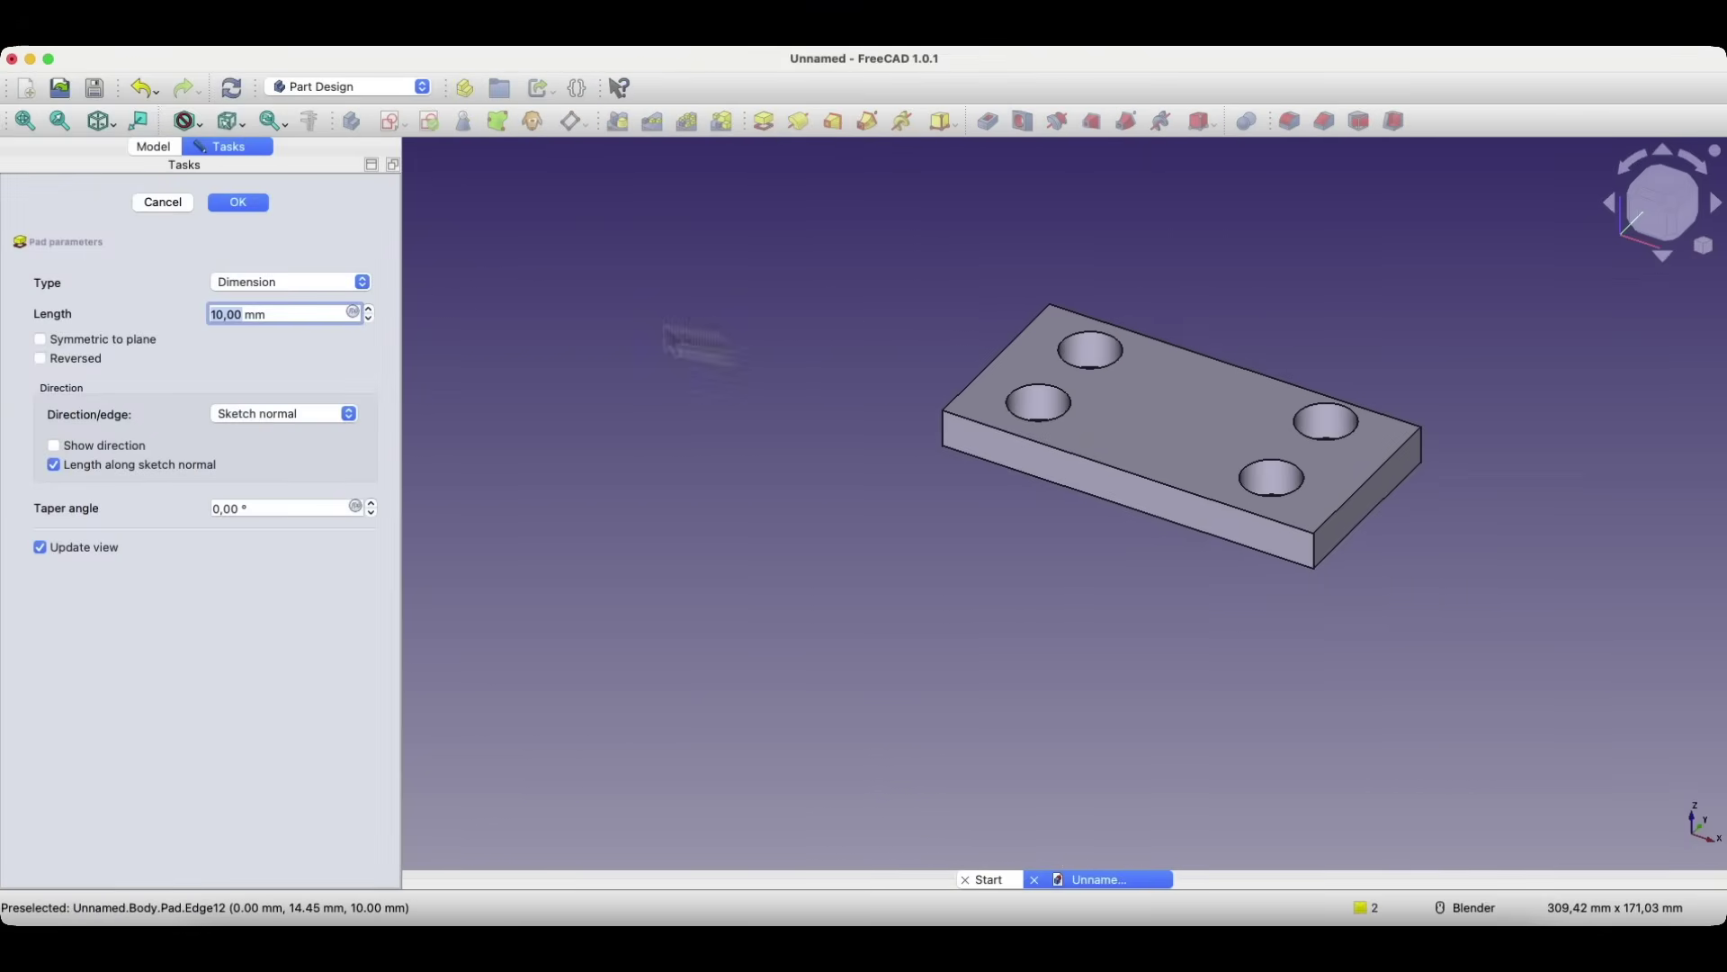
{"action": "left_click", "coordinate": [241, 205]}
{"action": "middle_click_drag", "start_coordinate": [689, 370], "coordinate": [883, 495]}
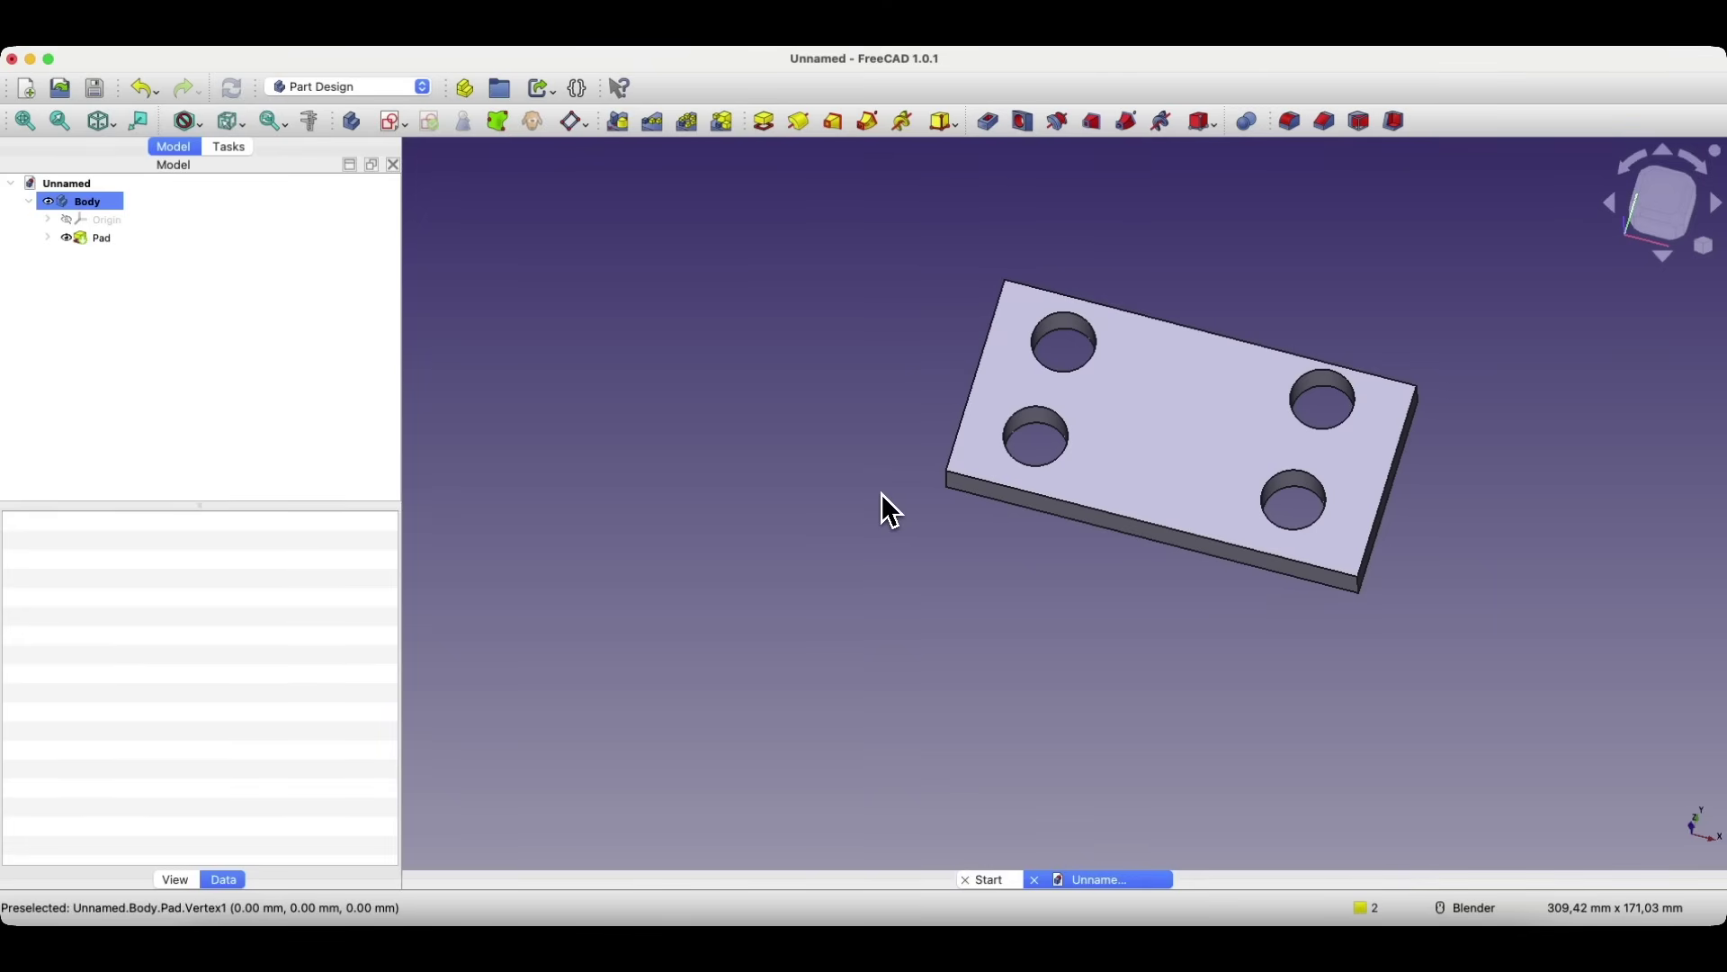
- Change the plate sketch's hole diameter constraint from Ø15 mm to 10 mm
{"action": "left_click", "coordinate": [47, 237]}
{"action": "double_click", "coordinate": [116, 257]}
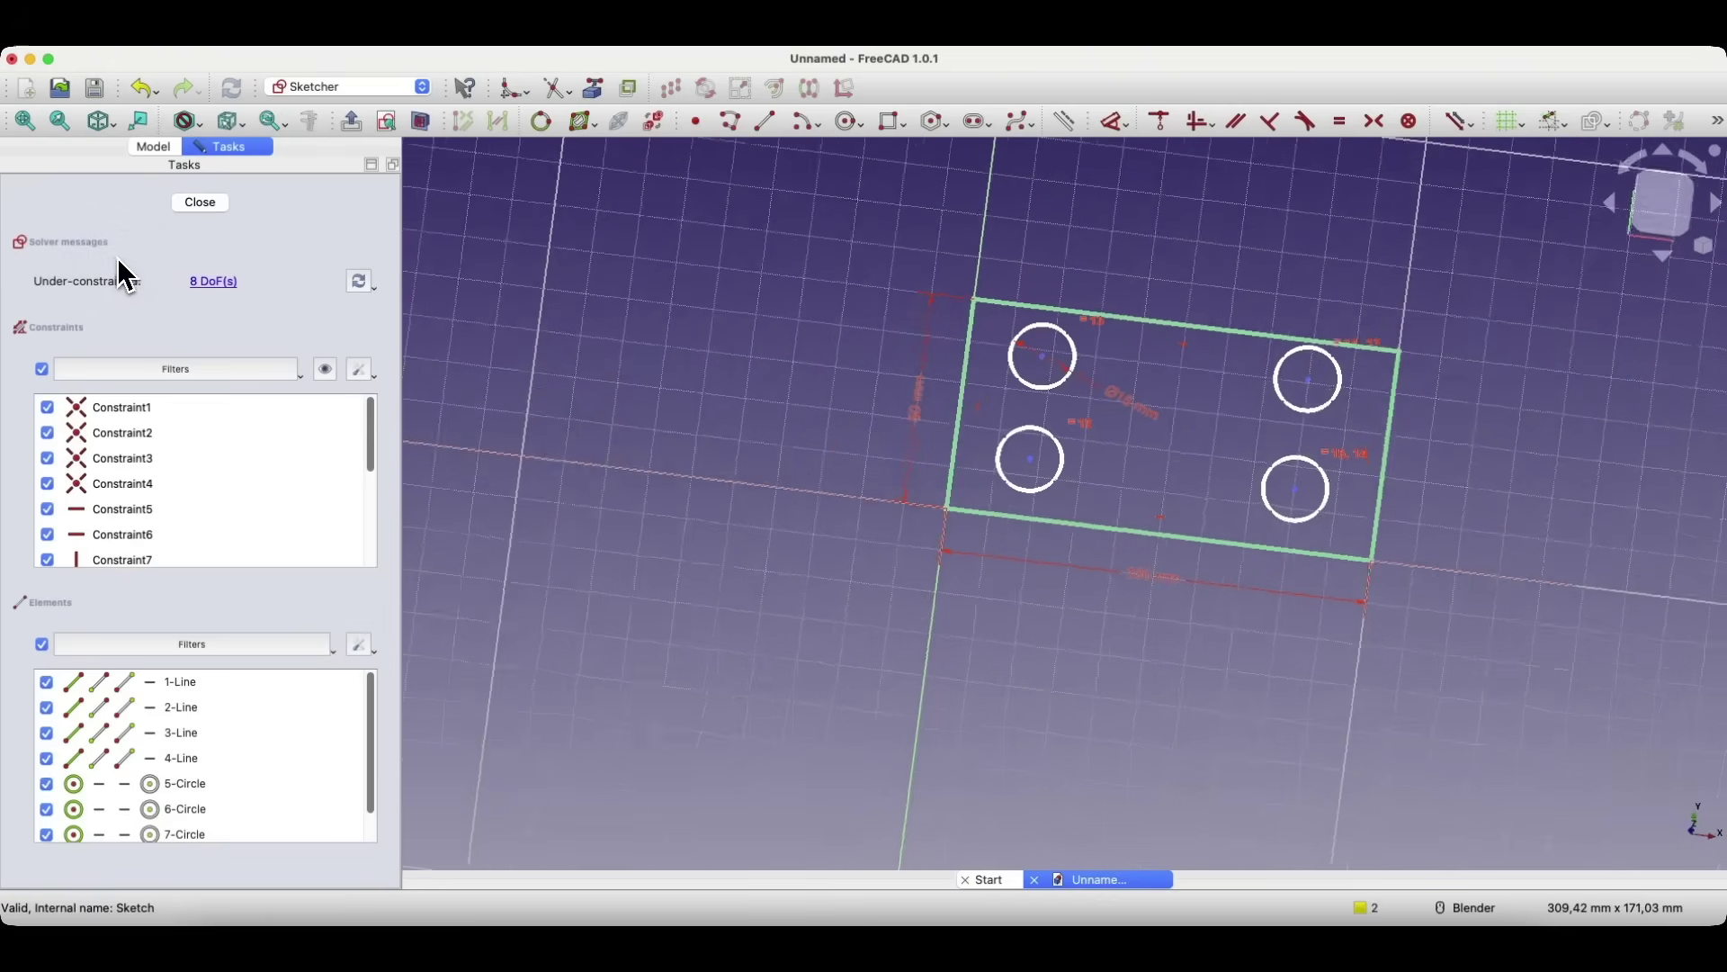
{"action": "double_click", "coordinate": [1127, 406]}
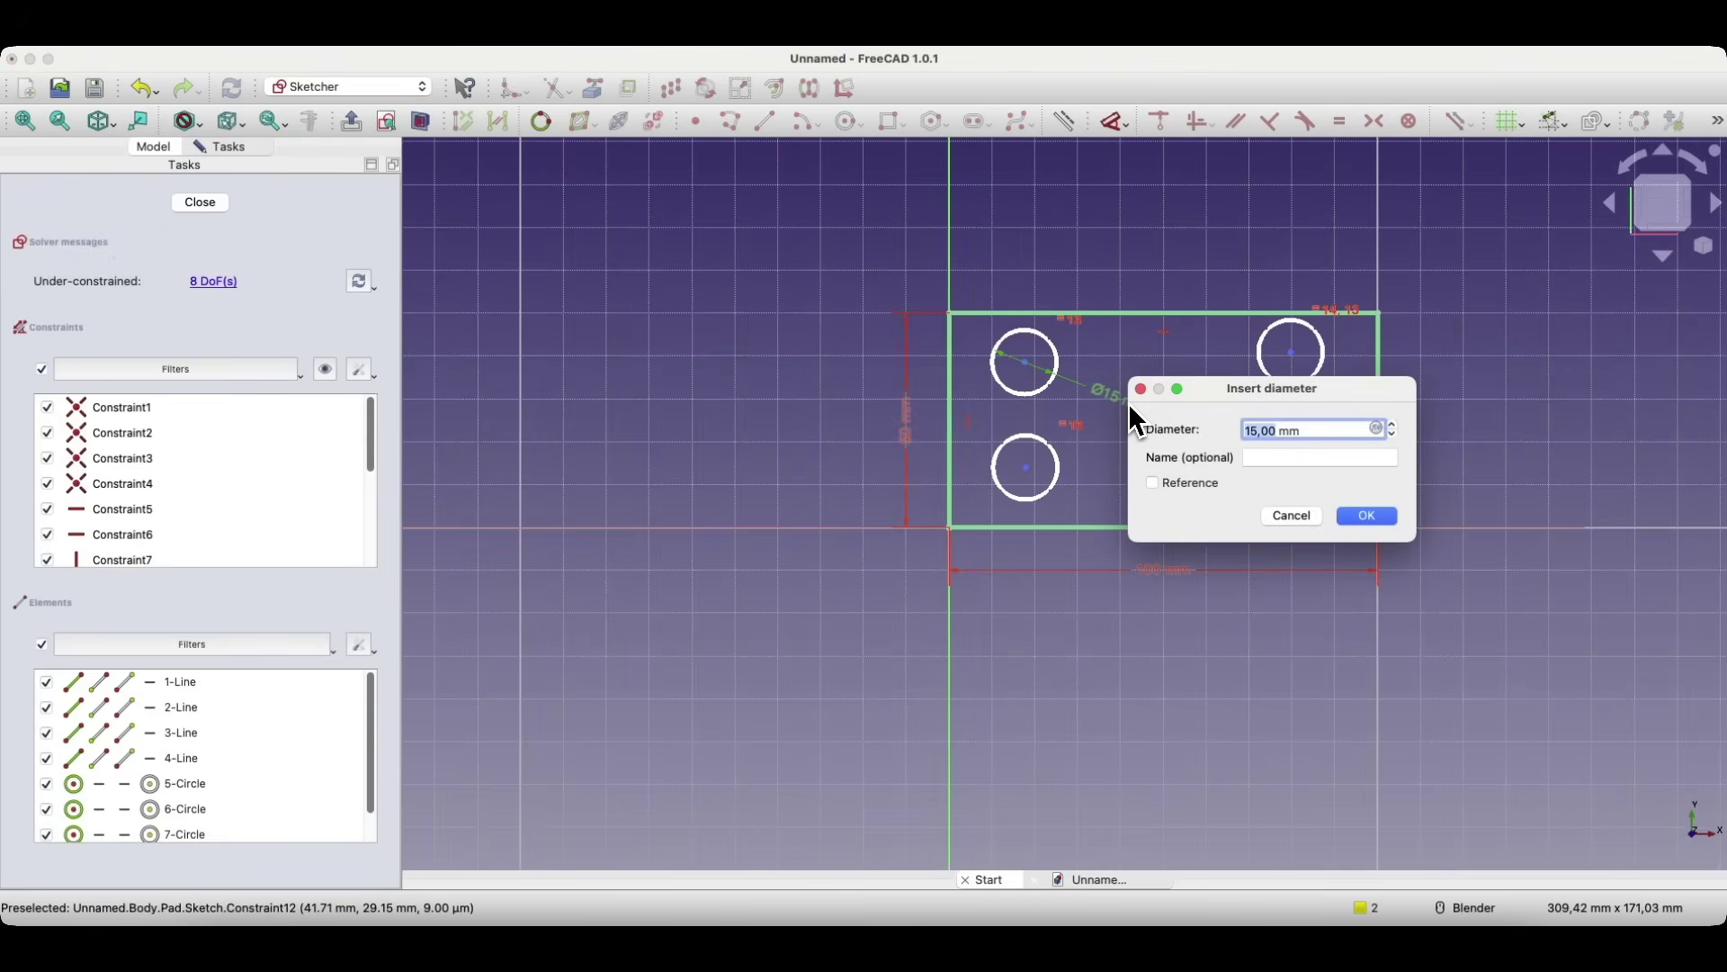
{"action": "type", "text": "10"}
{"action": "key", "text": "Return"}
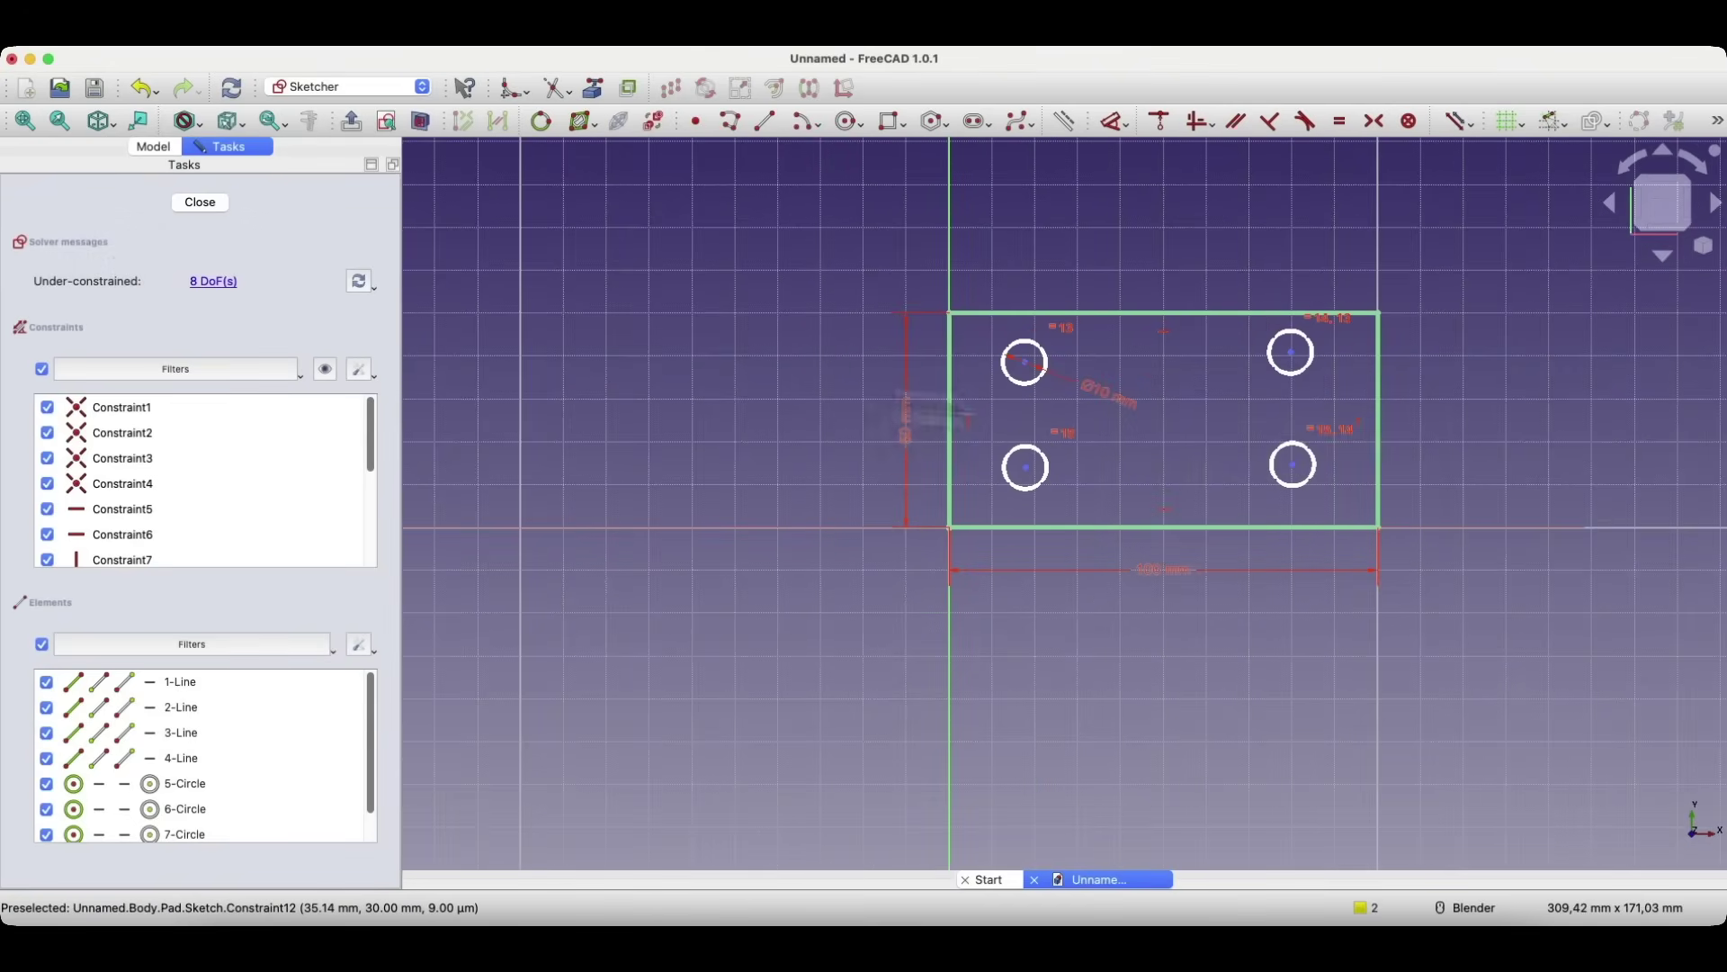
{"action": "left_click", "coordinate": [199, 203]}
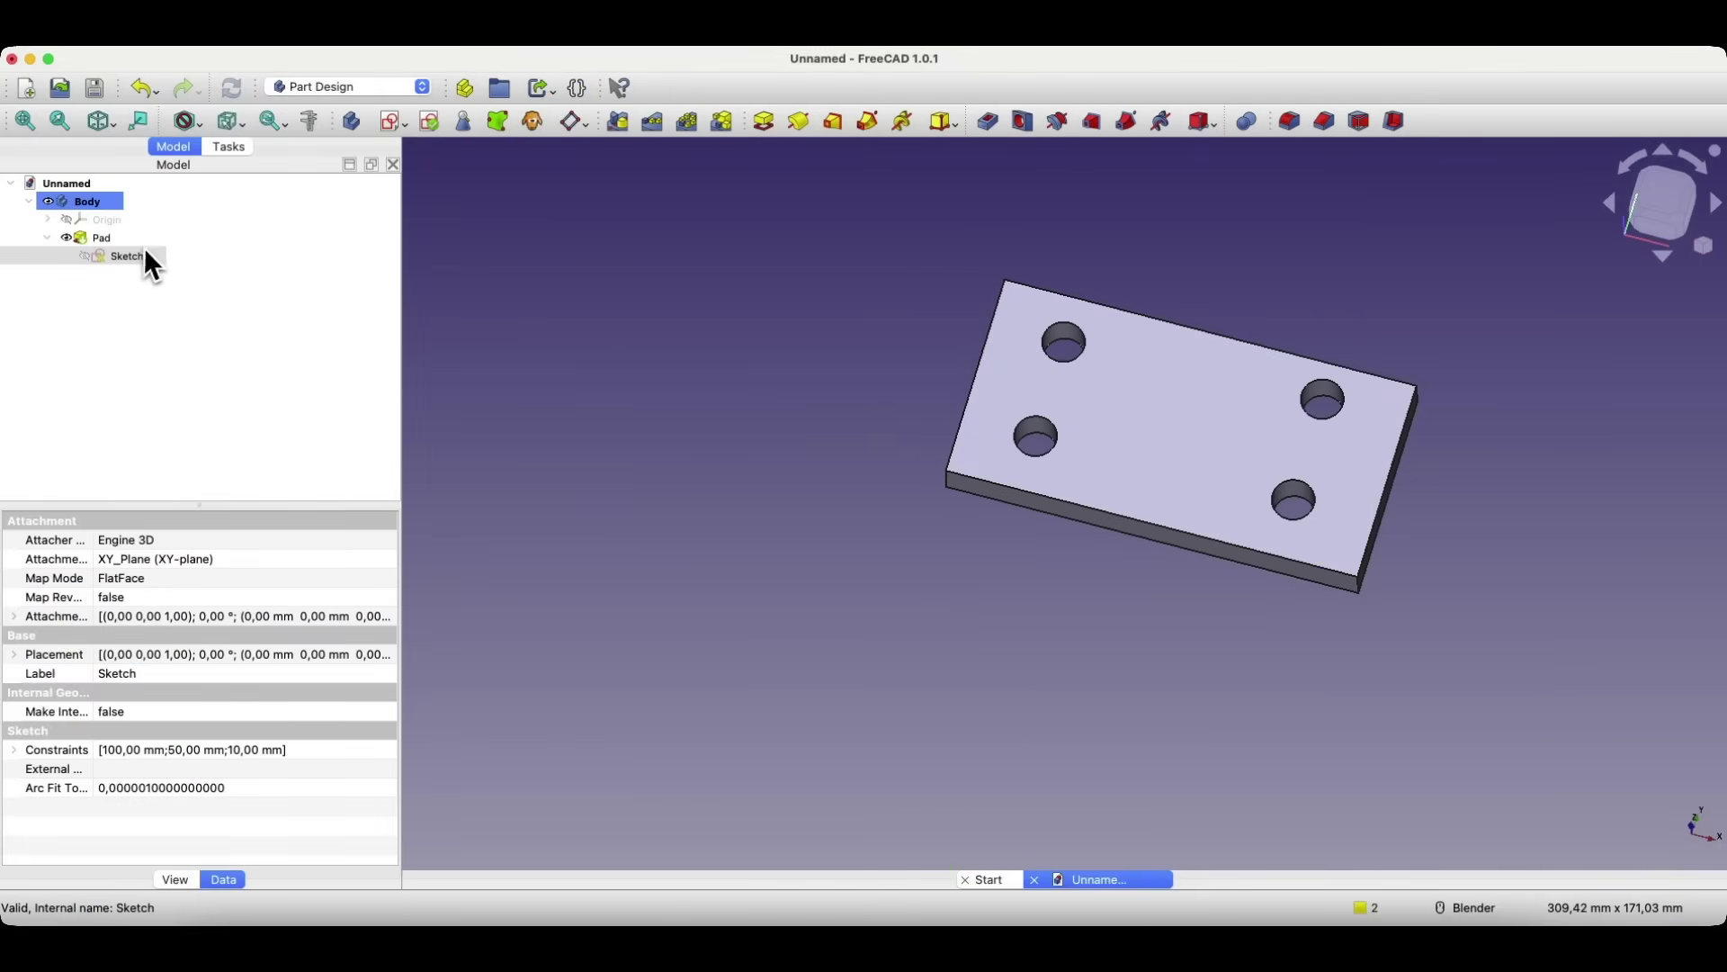
{"action": "left_click", "coordinate": [1206, 405]}
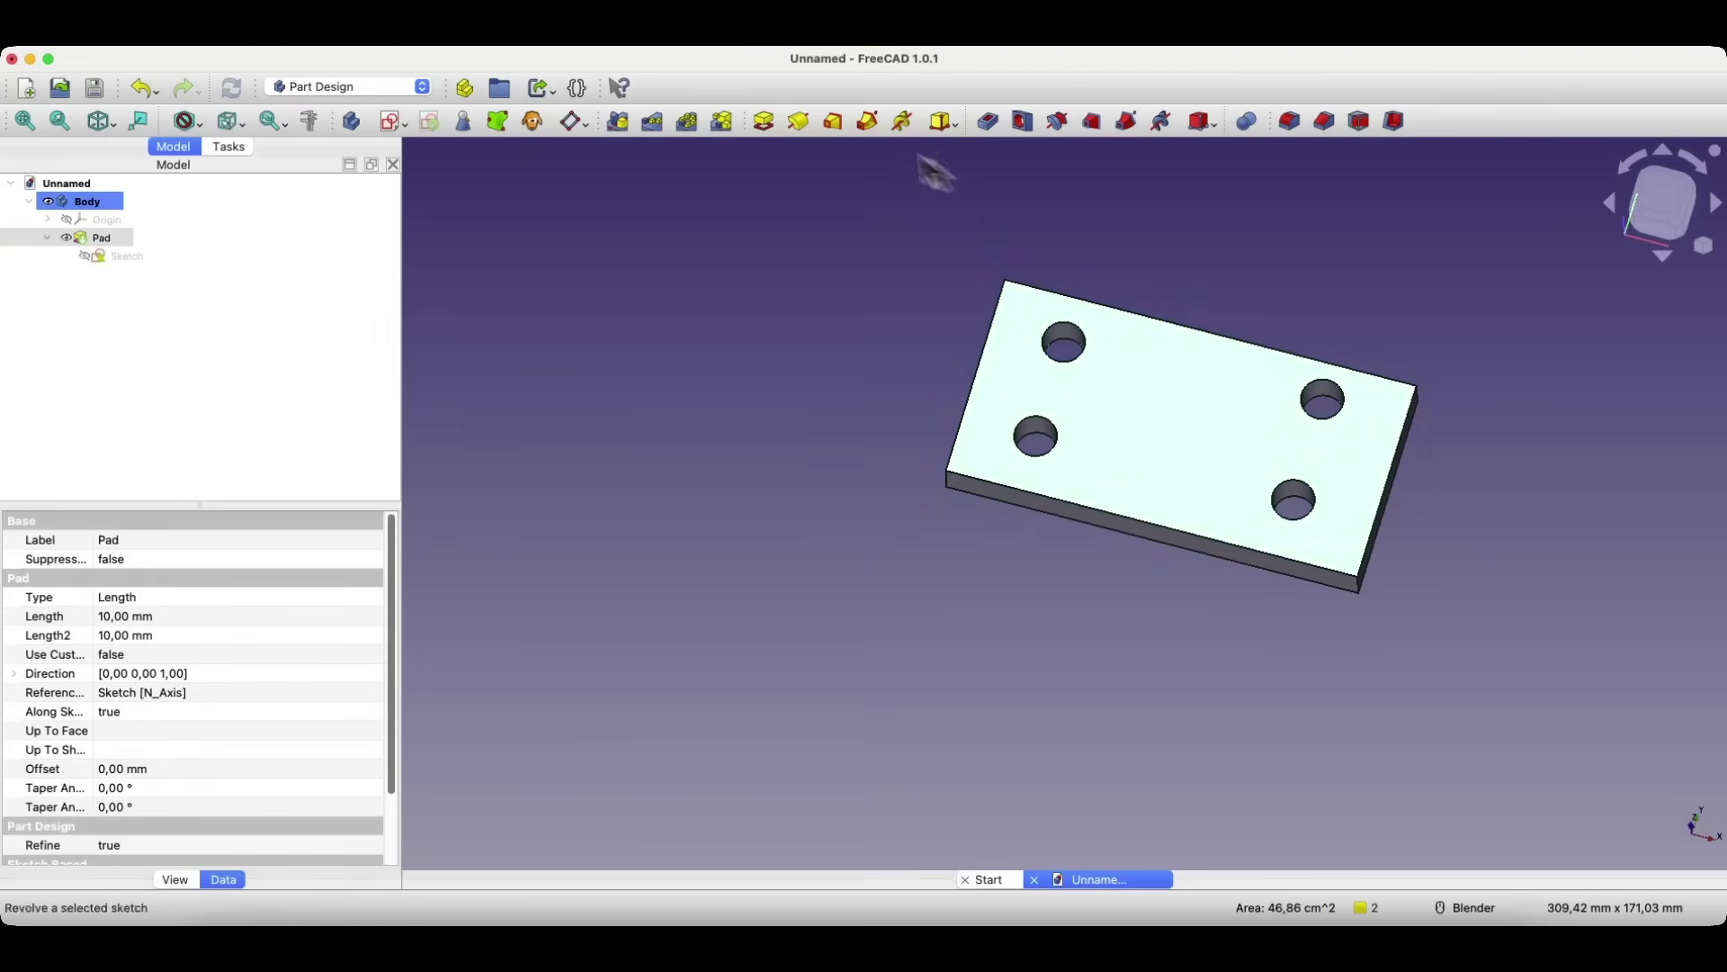
- Create a new sketch on the plate's top face and draw a first diagonal line
{"action": "left_click", "coordinate": [389, 130]}
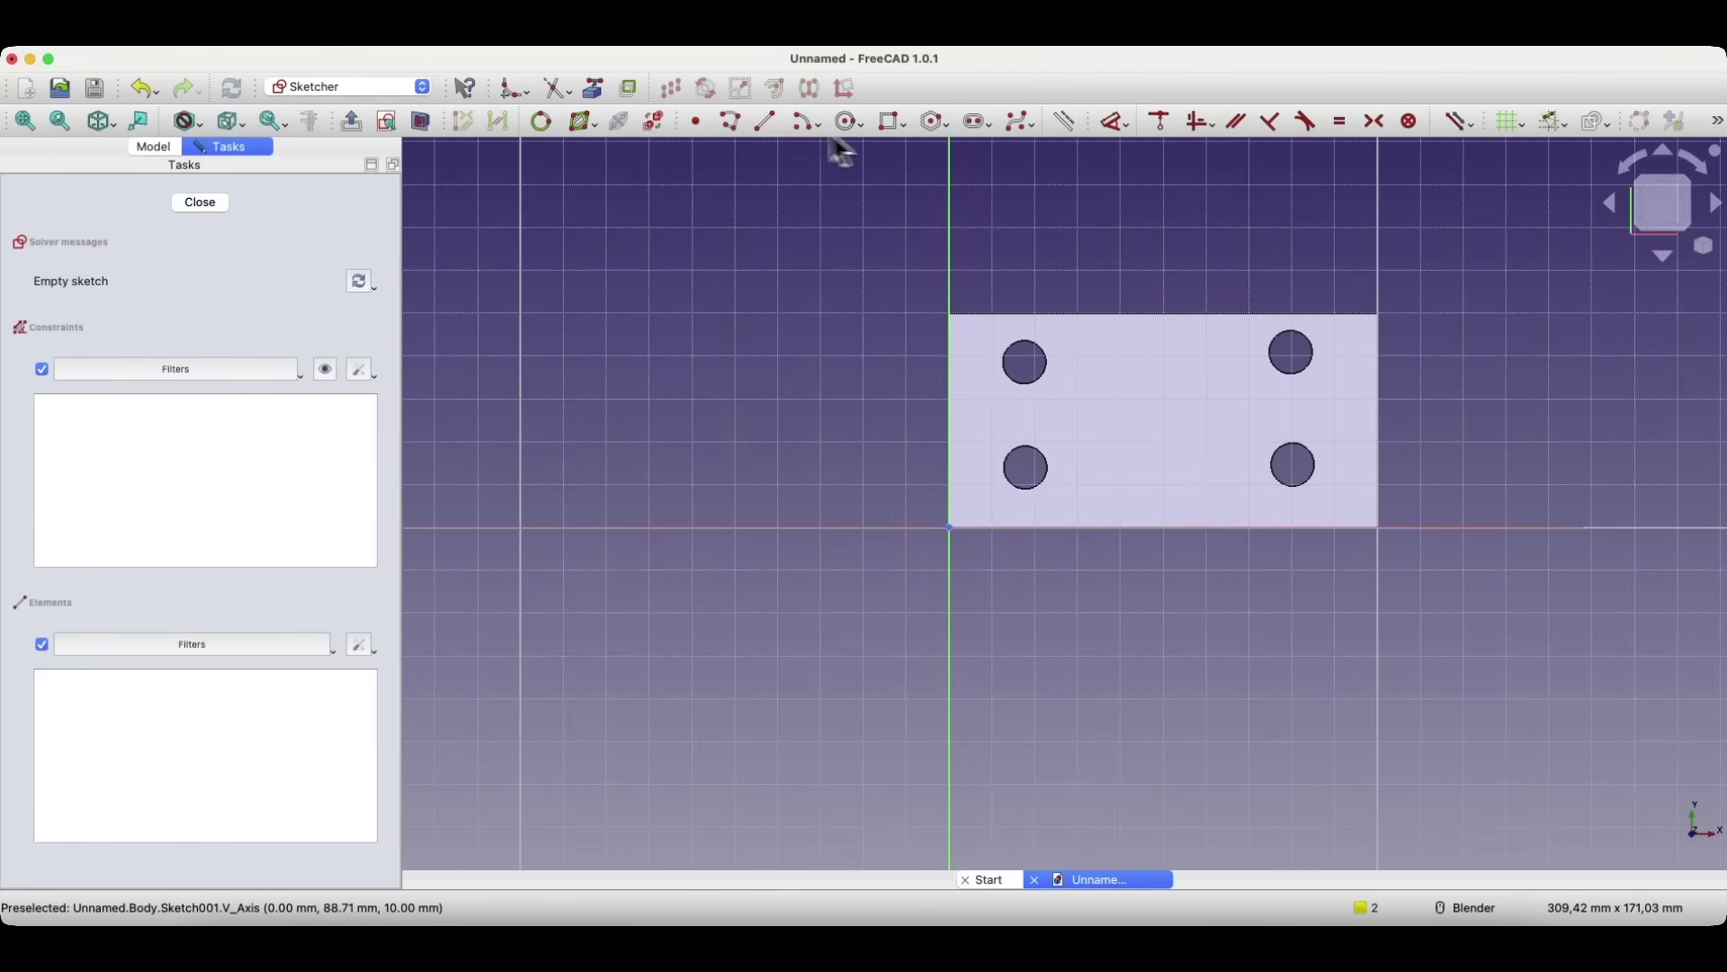
{"action": "left_click", "coordinate": [766, 122]}
{"action": "left_click", "coordinate": [1143, 434]}
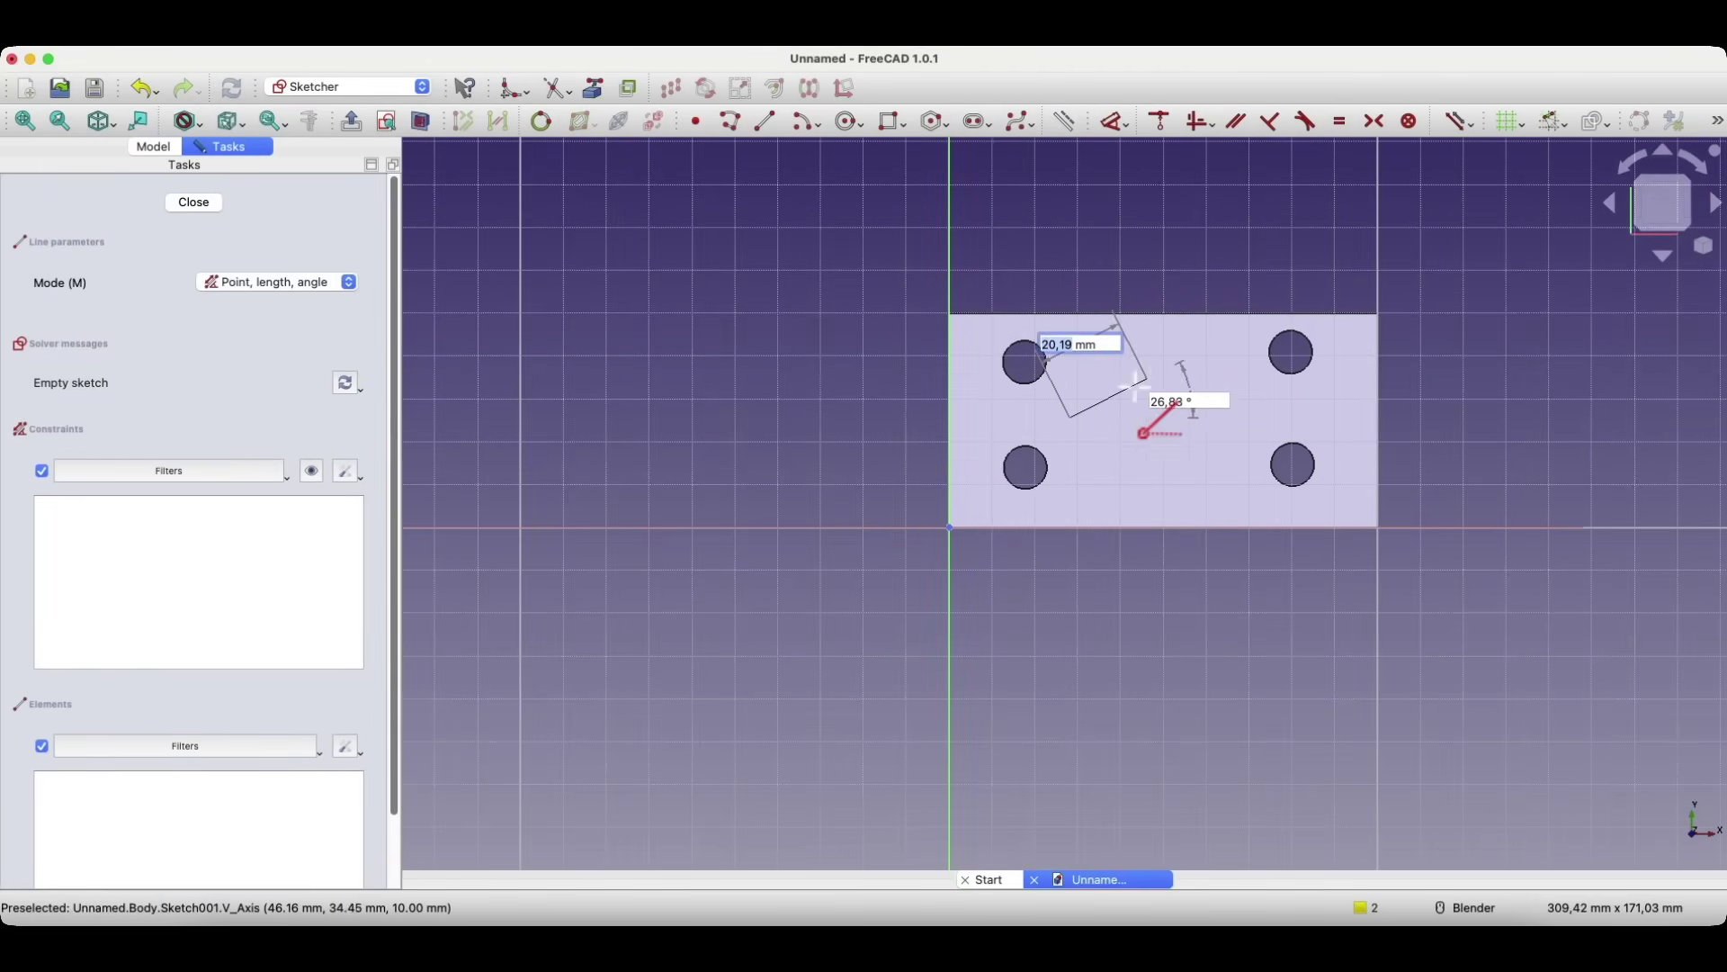
{"action": "left_click", "coordinate": [1138, 389]}
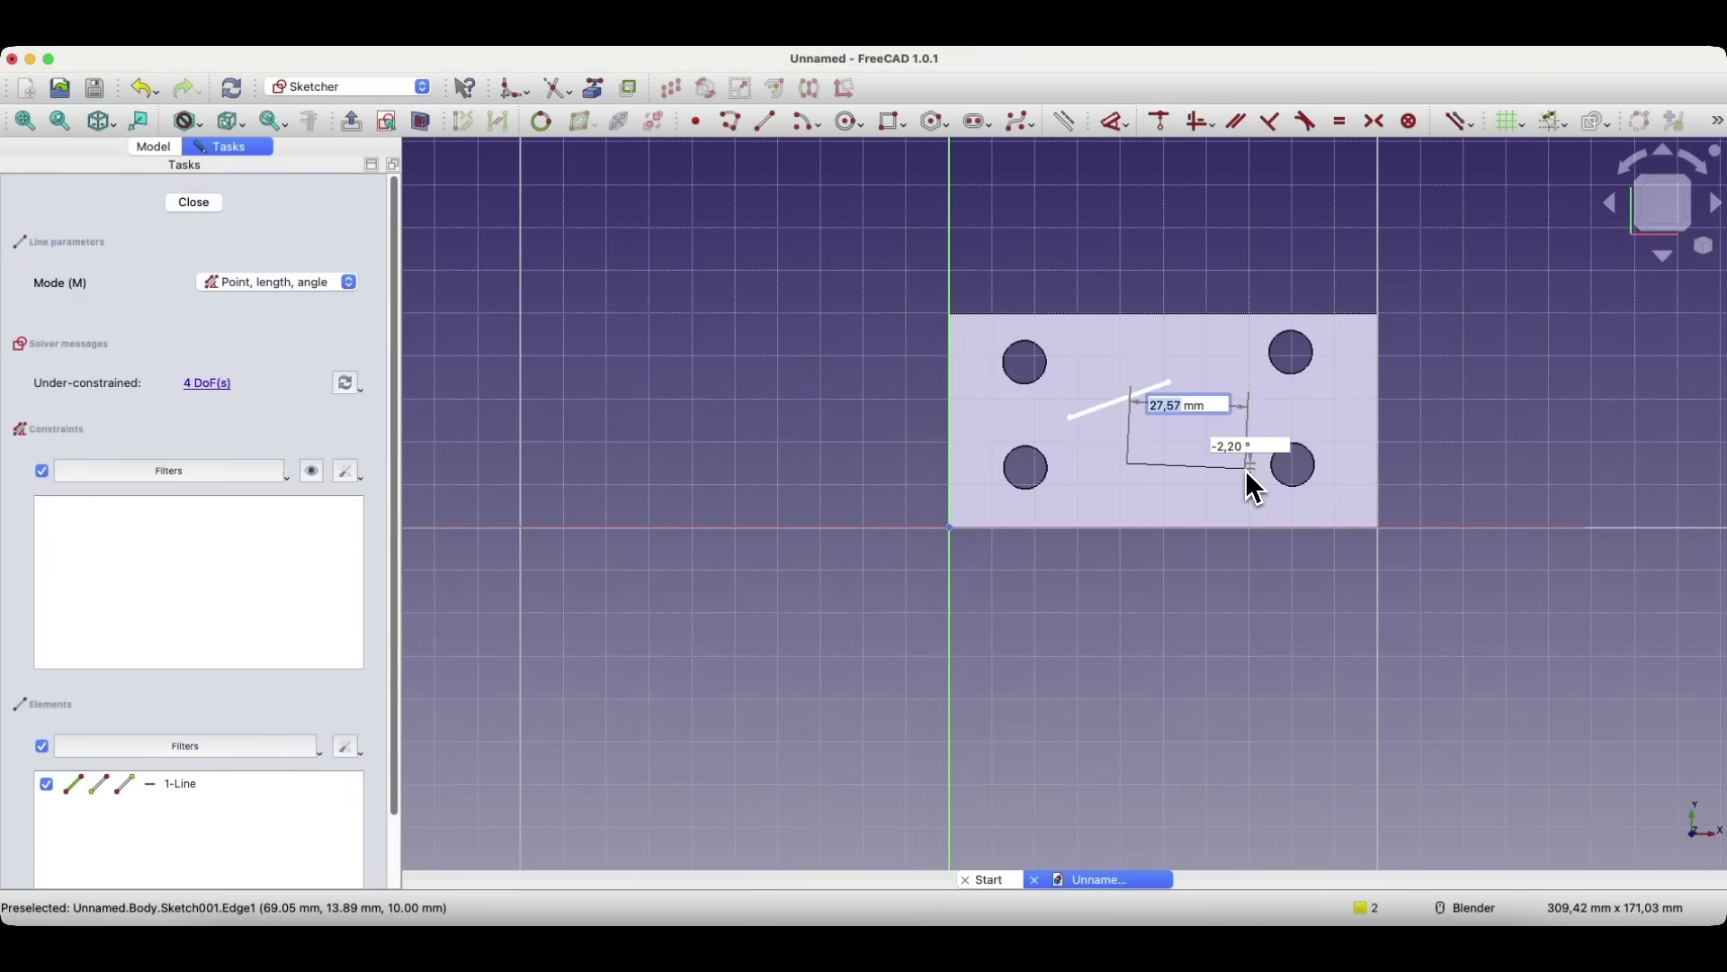
- Draw a horizontal line with 0° angle and 30 mm length
{"action": "key", "text": "Caps_Lock"}
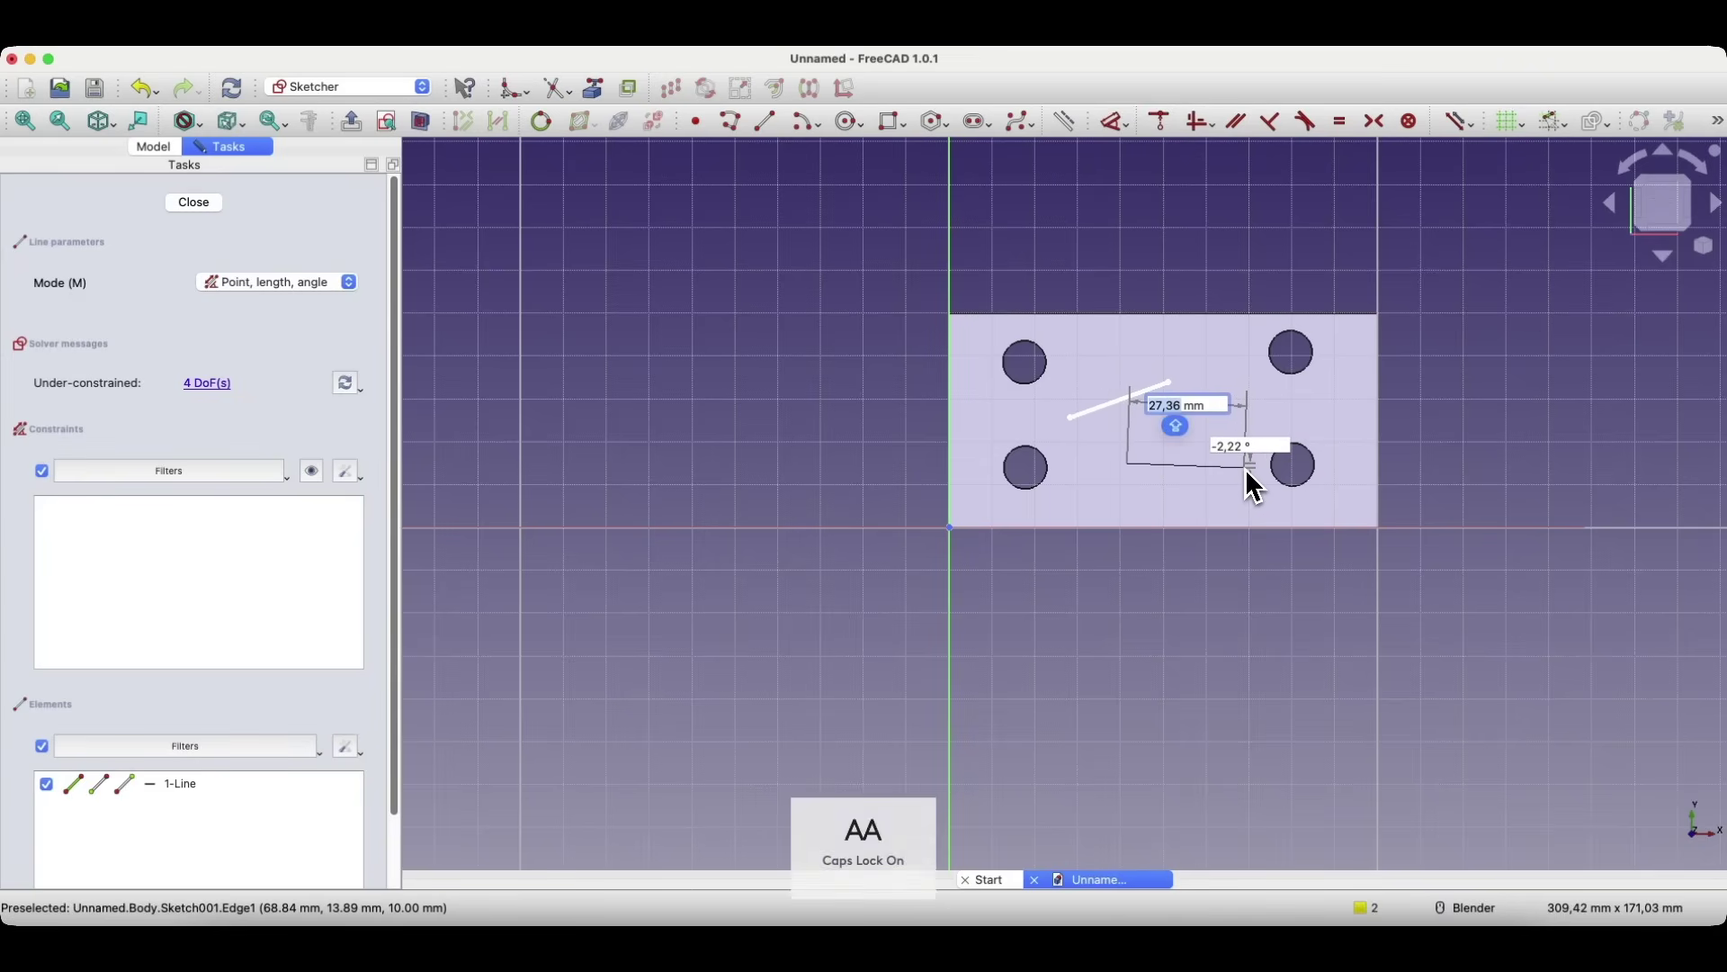
{"action": "key", "text": "Caps_Lock"}
{"action": "key", "text": "Tab"}
{"action": "type", "text": "0"}
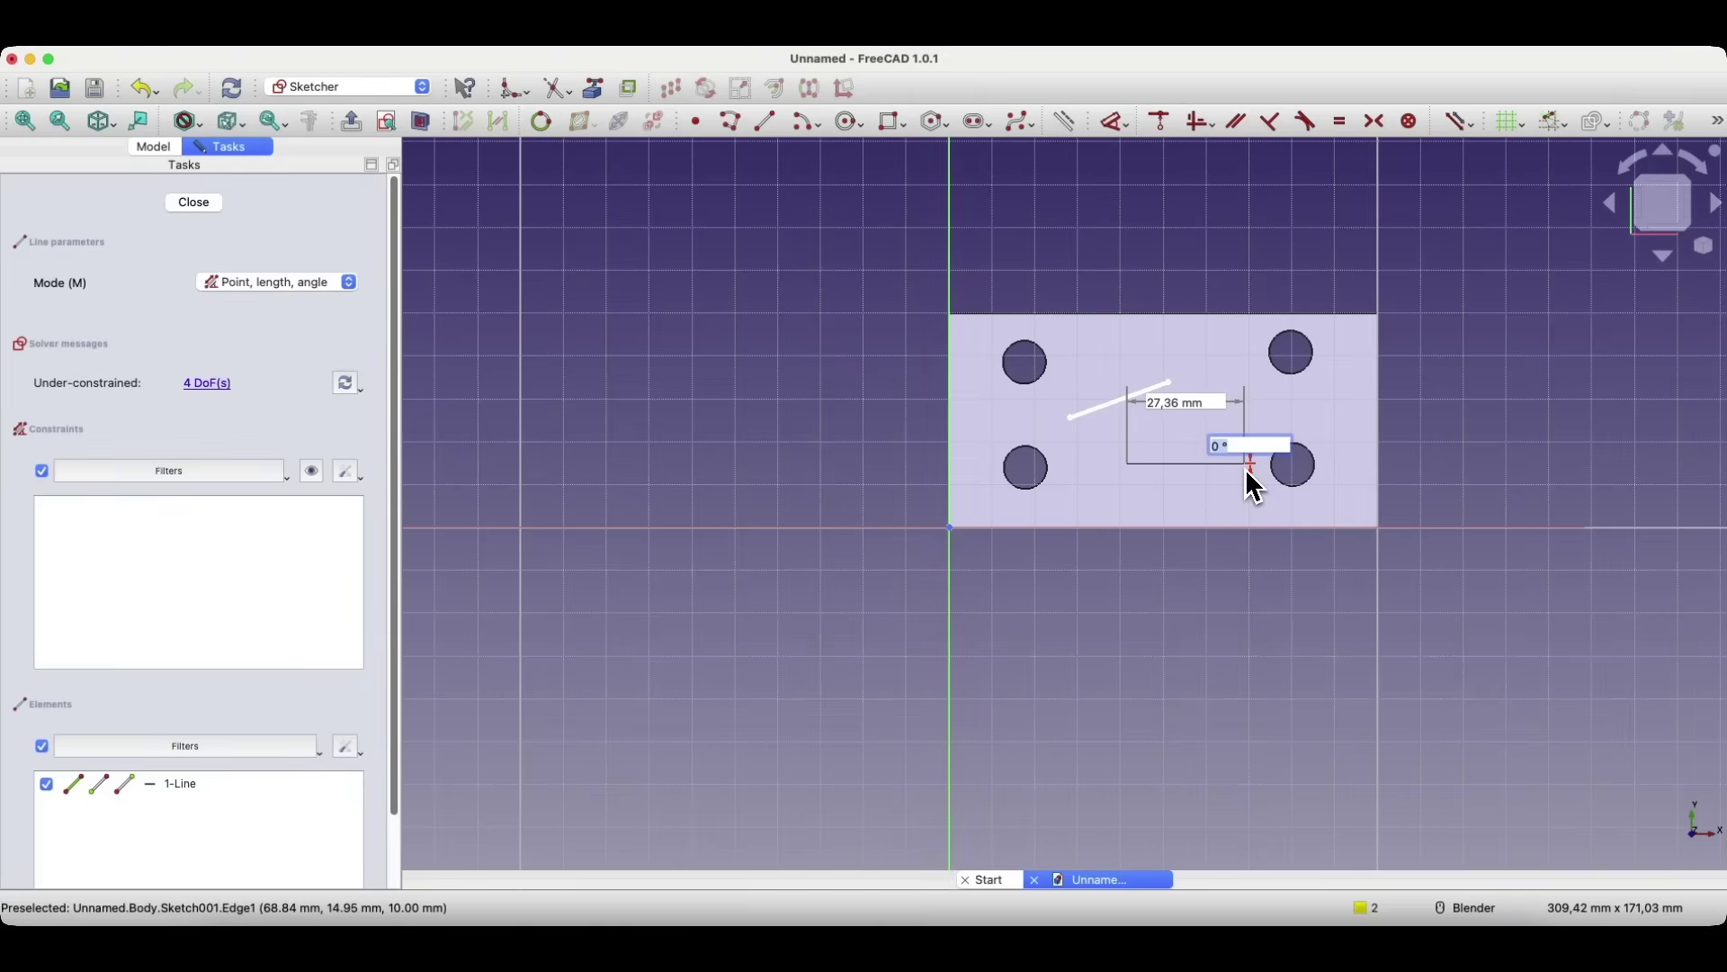
{"action": "key", "text": "Return"}
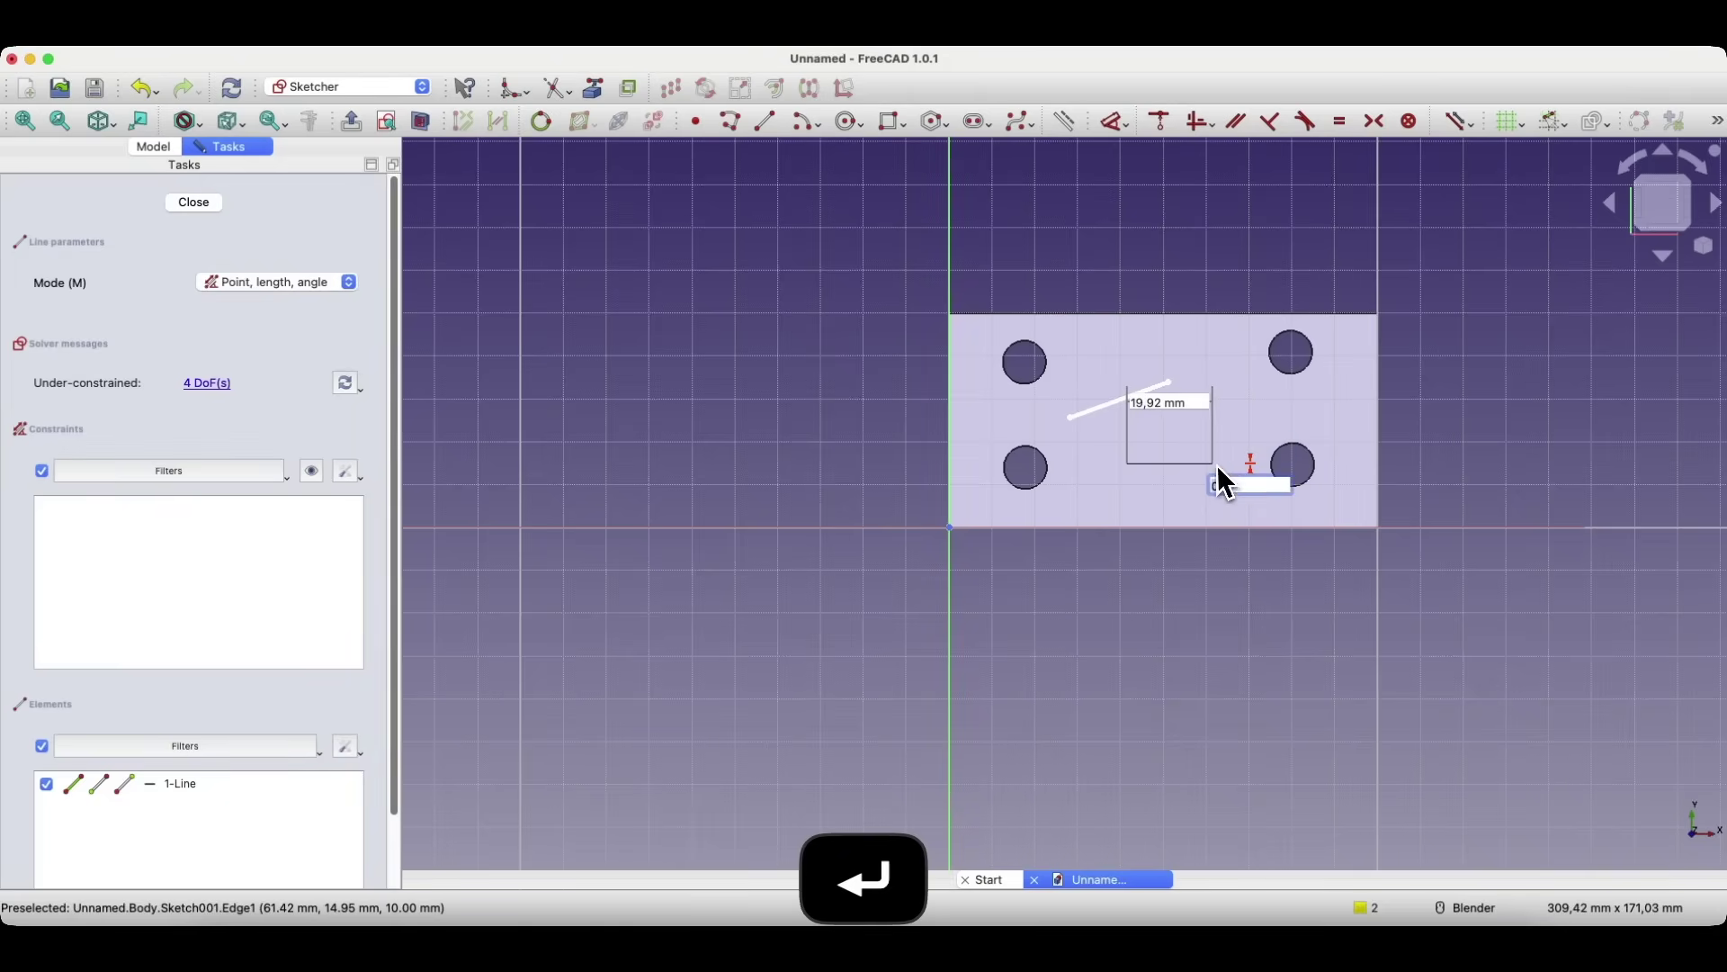
{"action": "key", "text": "Tab"}
{"action": "type", "text": "30"}
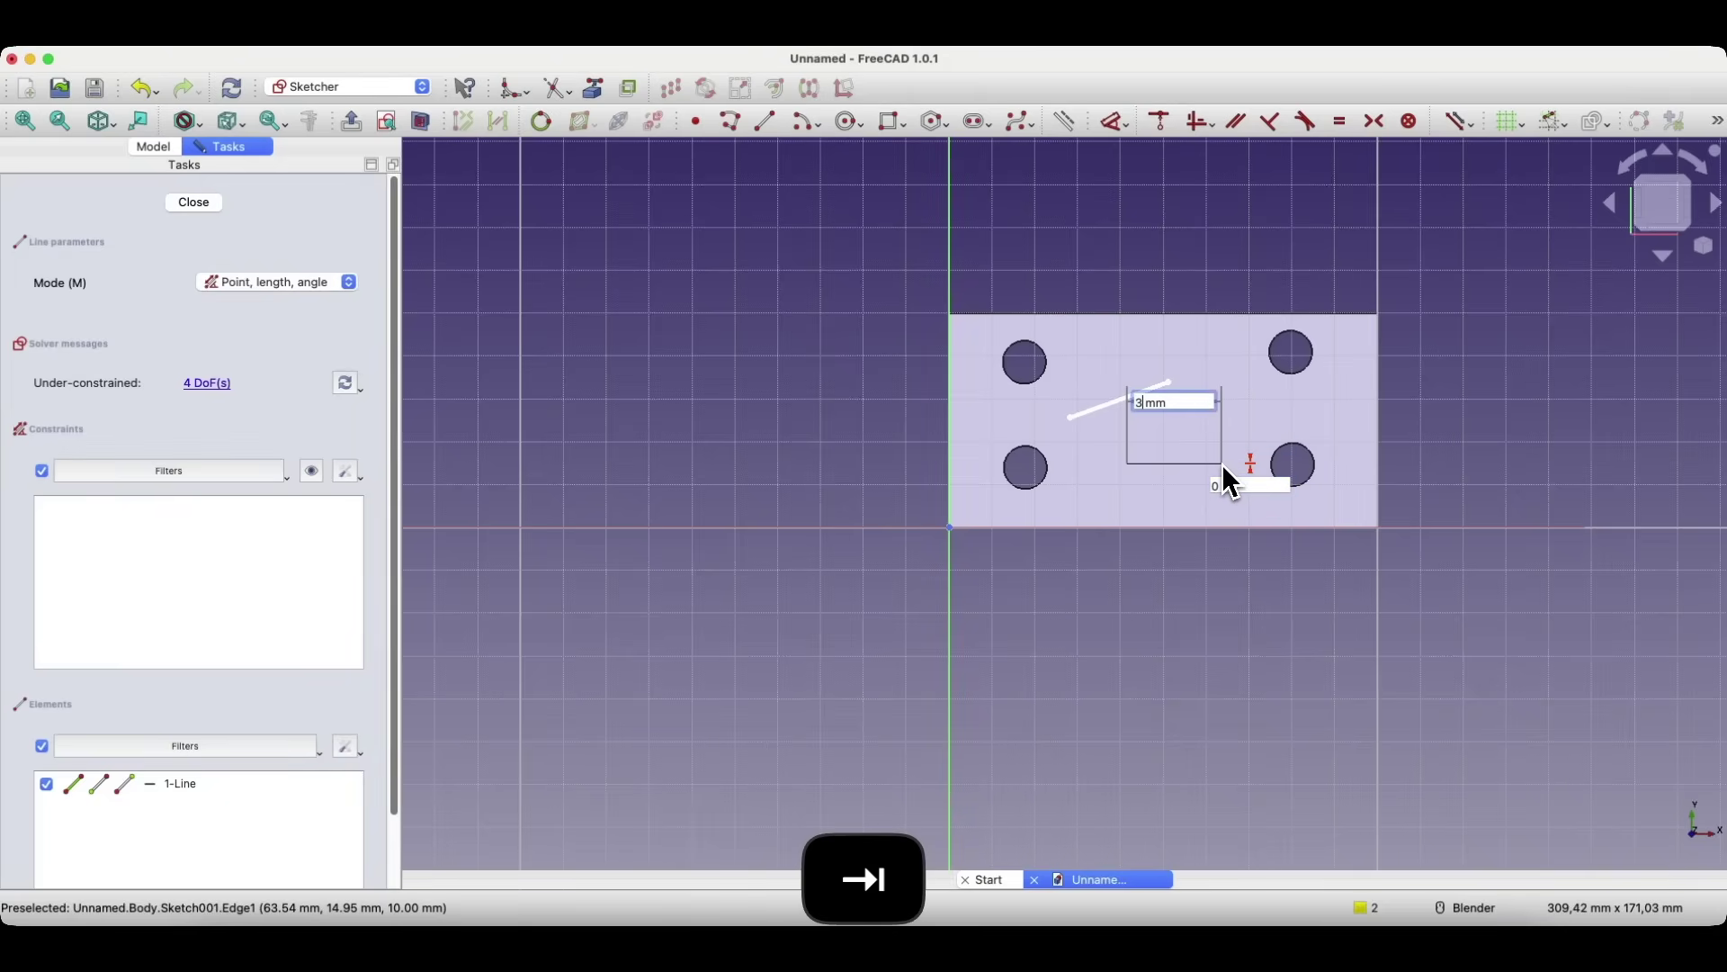
{"action": "key", "text": "Return"}
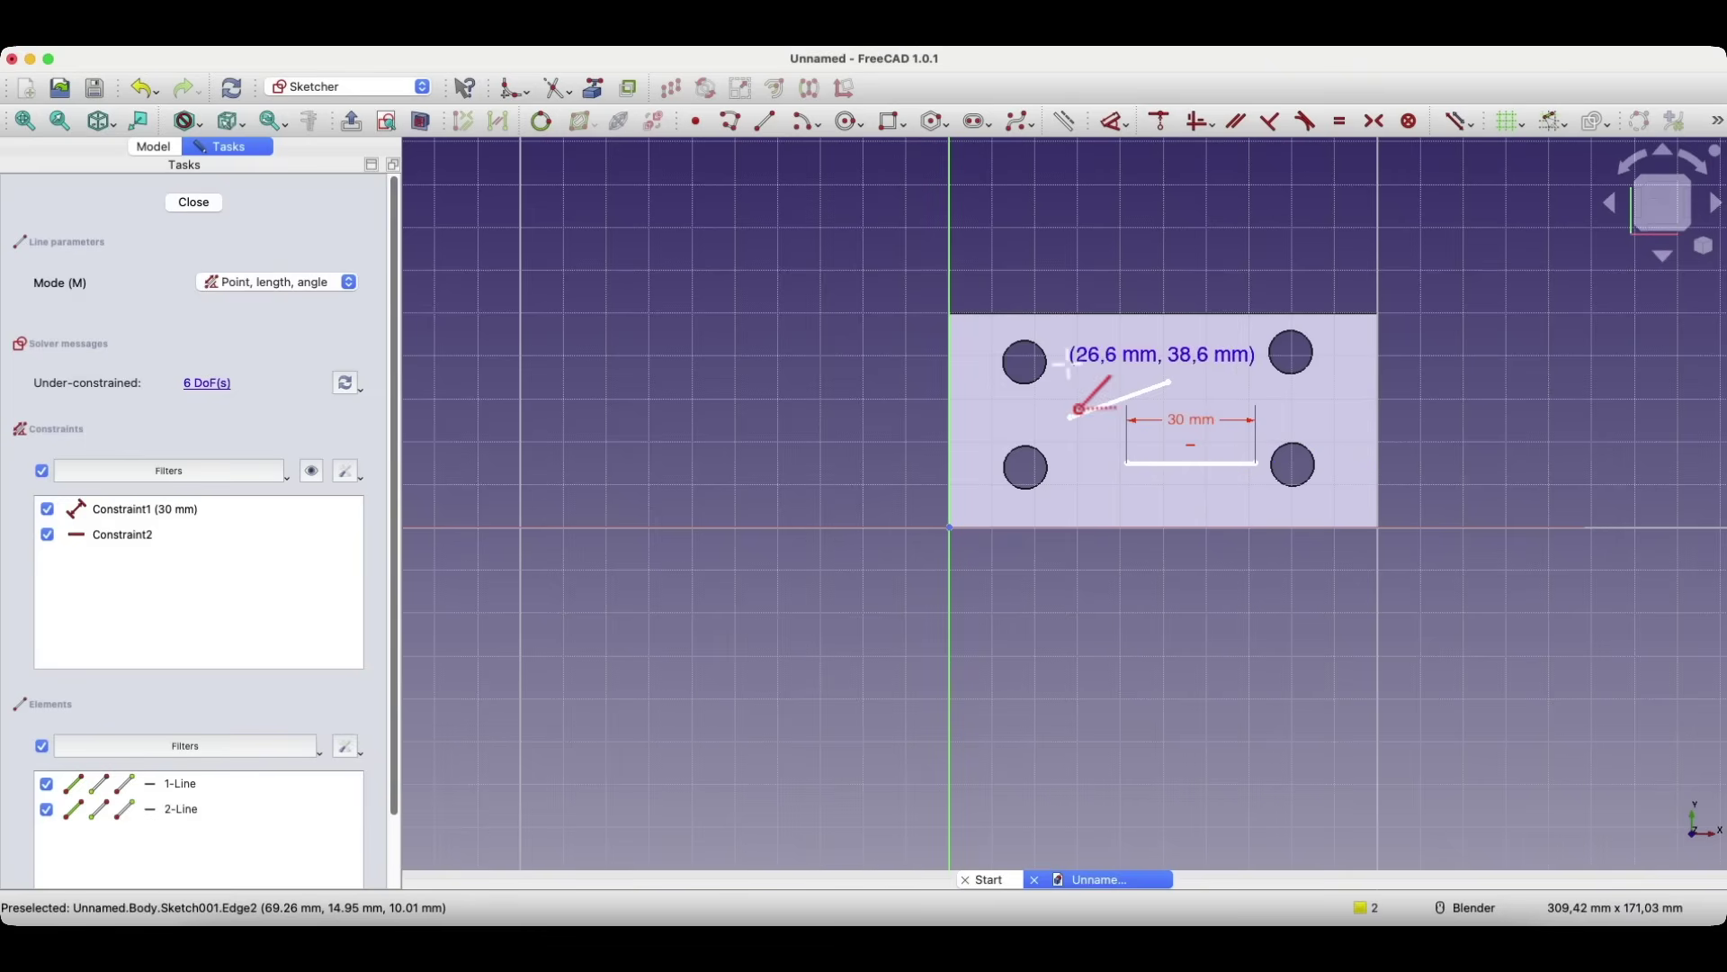
{"action": "right_click", "coordinate": [1102, 387]}
- Make the diagonal and 30 mm lines equal, shift the diagonal, then box-select both lines
{"action": "left_click", "coordinate": [1123, 404]}
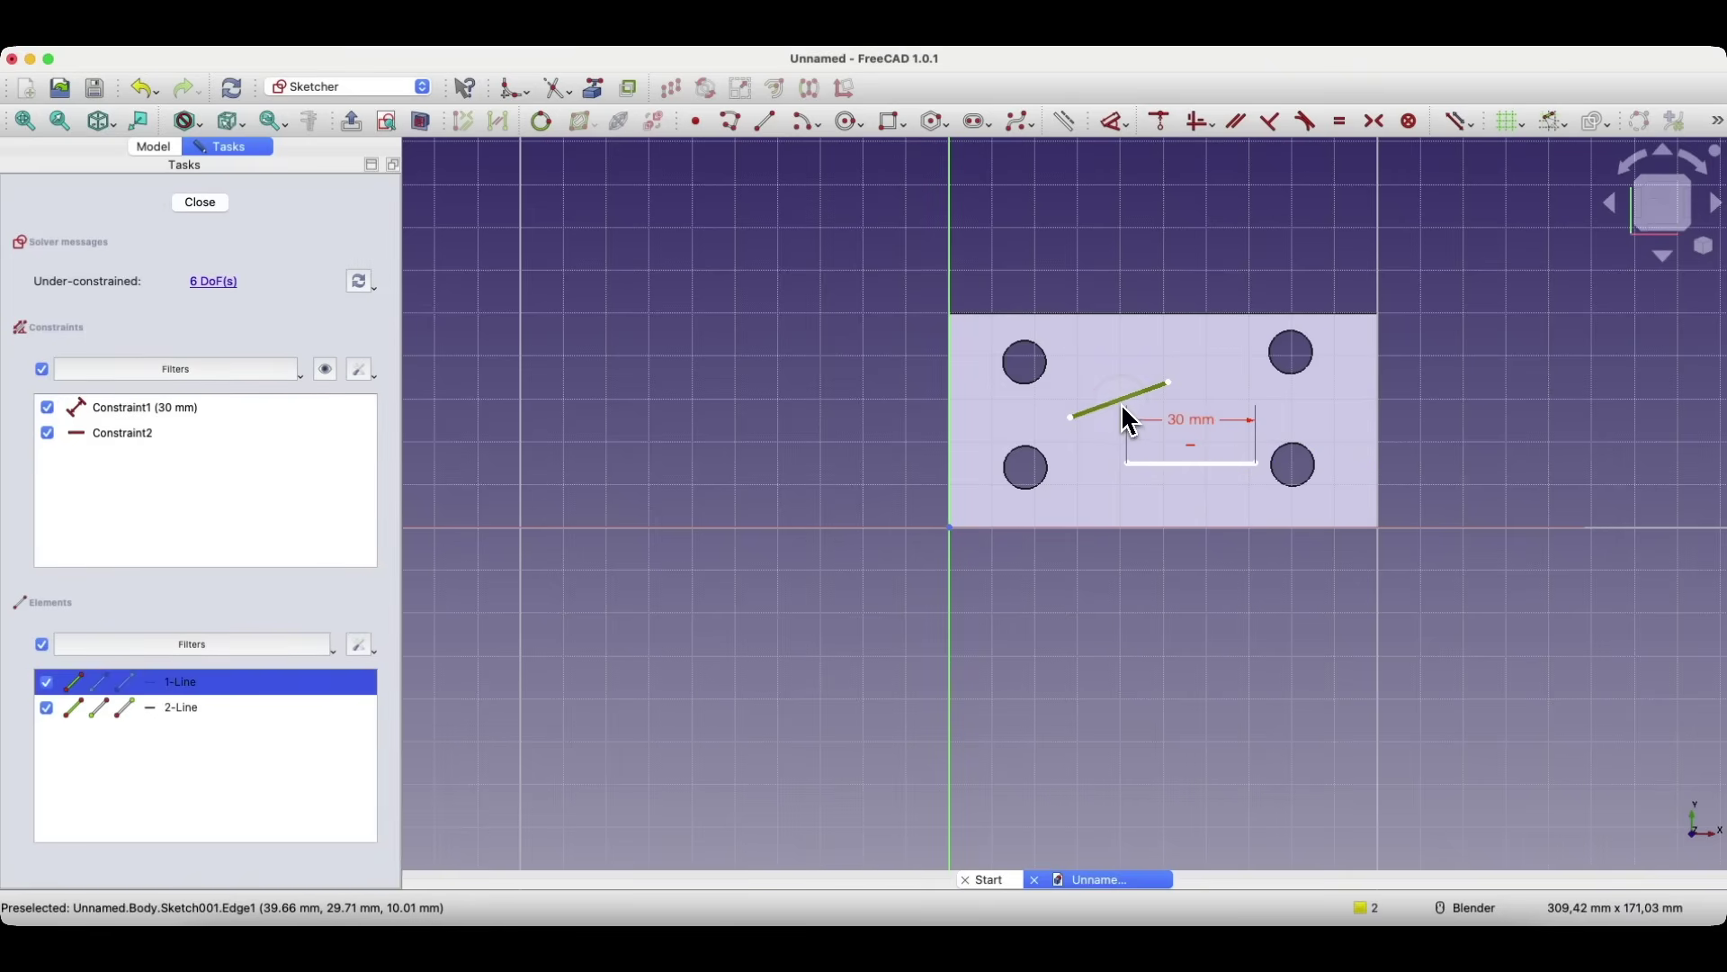
{"action": "left_click", "coordinate": [1193, 464]}
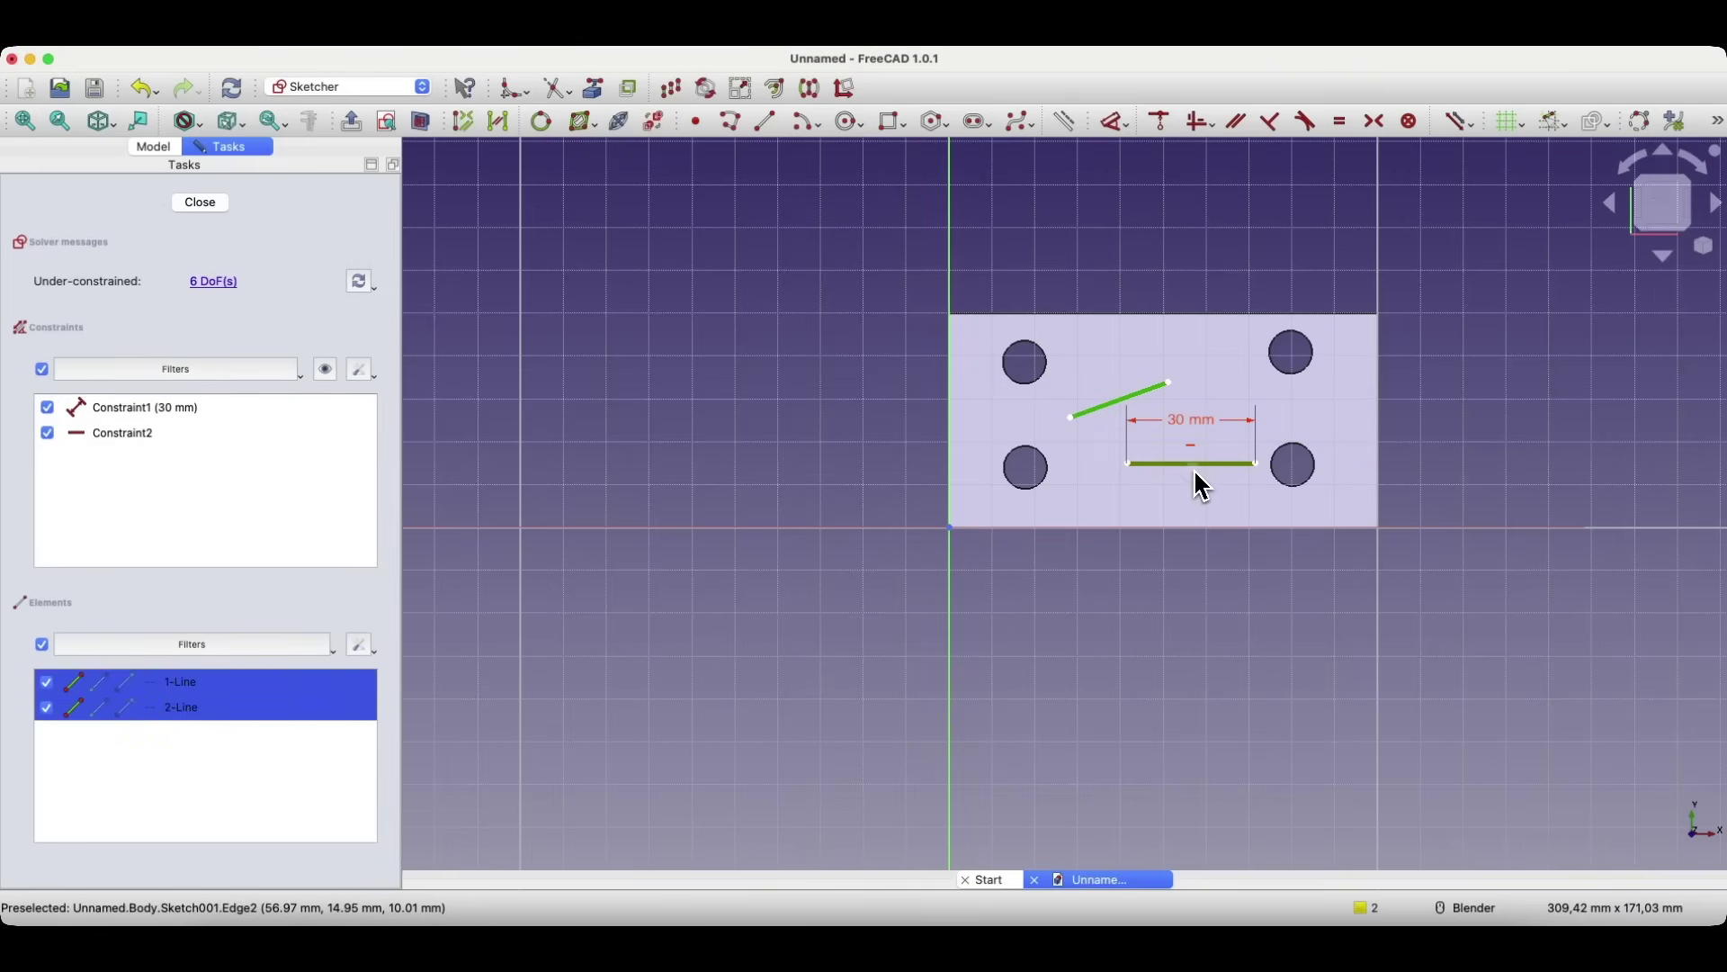
{"action": "left_click", "coordinate": [1344, 125]}
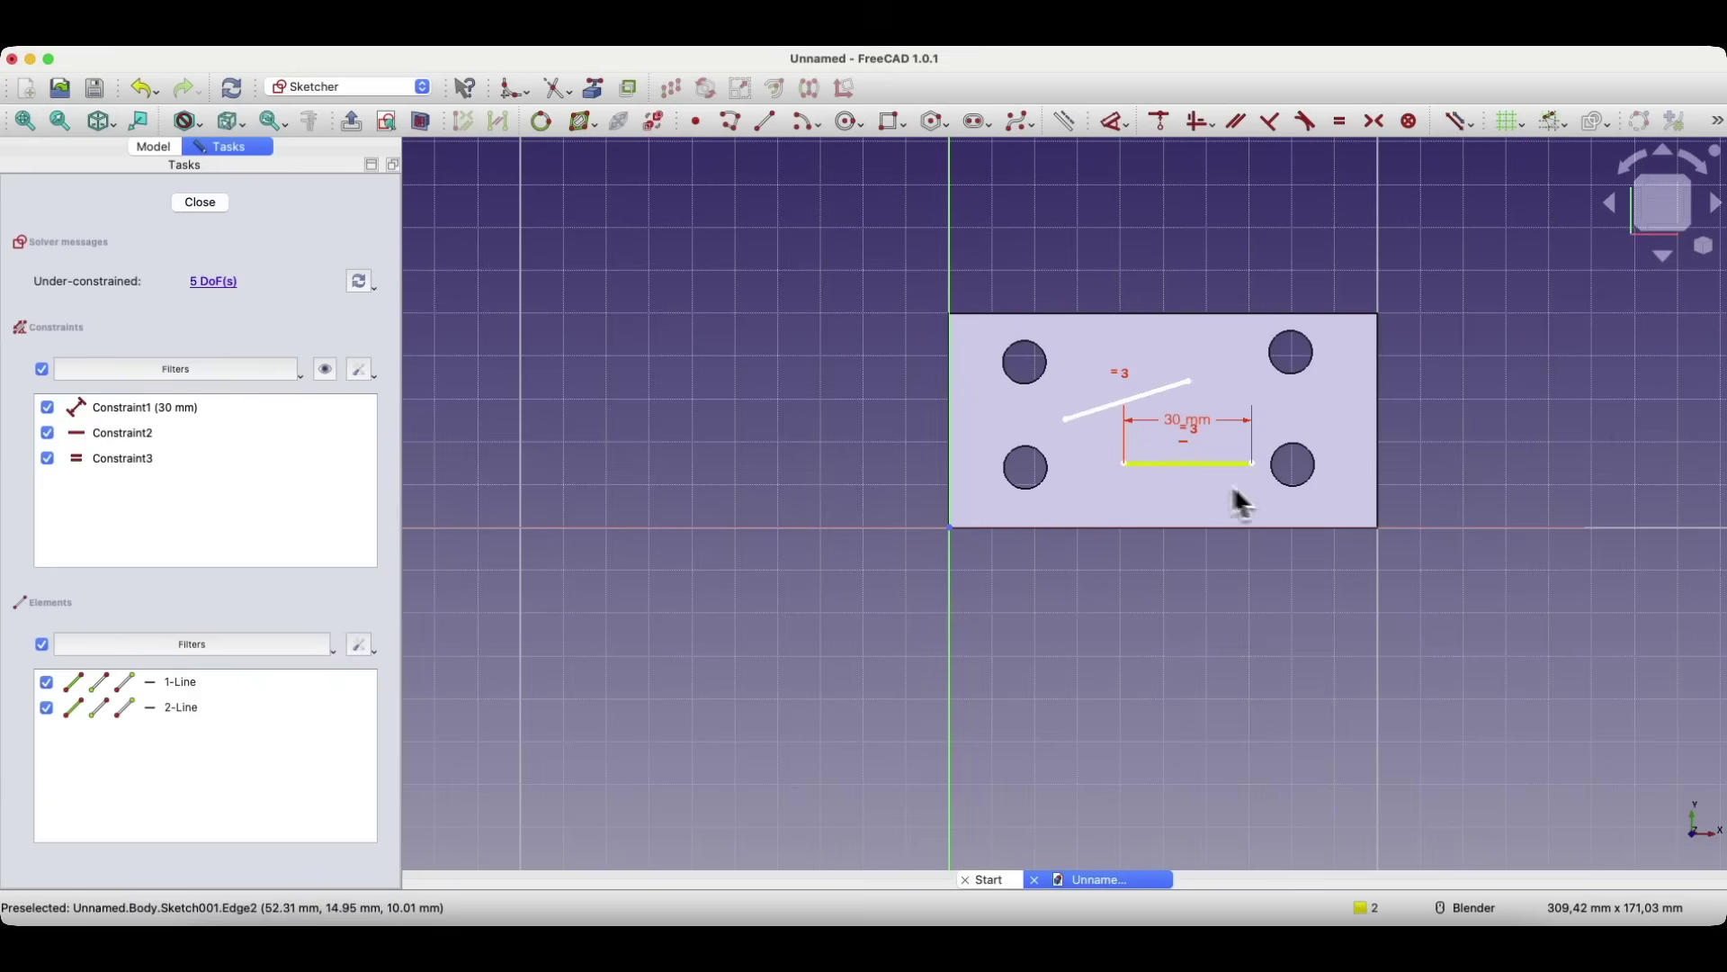
{"action": "left_click_drag", "start_coordinate": [1149, 397], "coordinate": [1177, 358]}
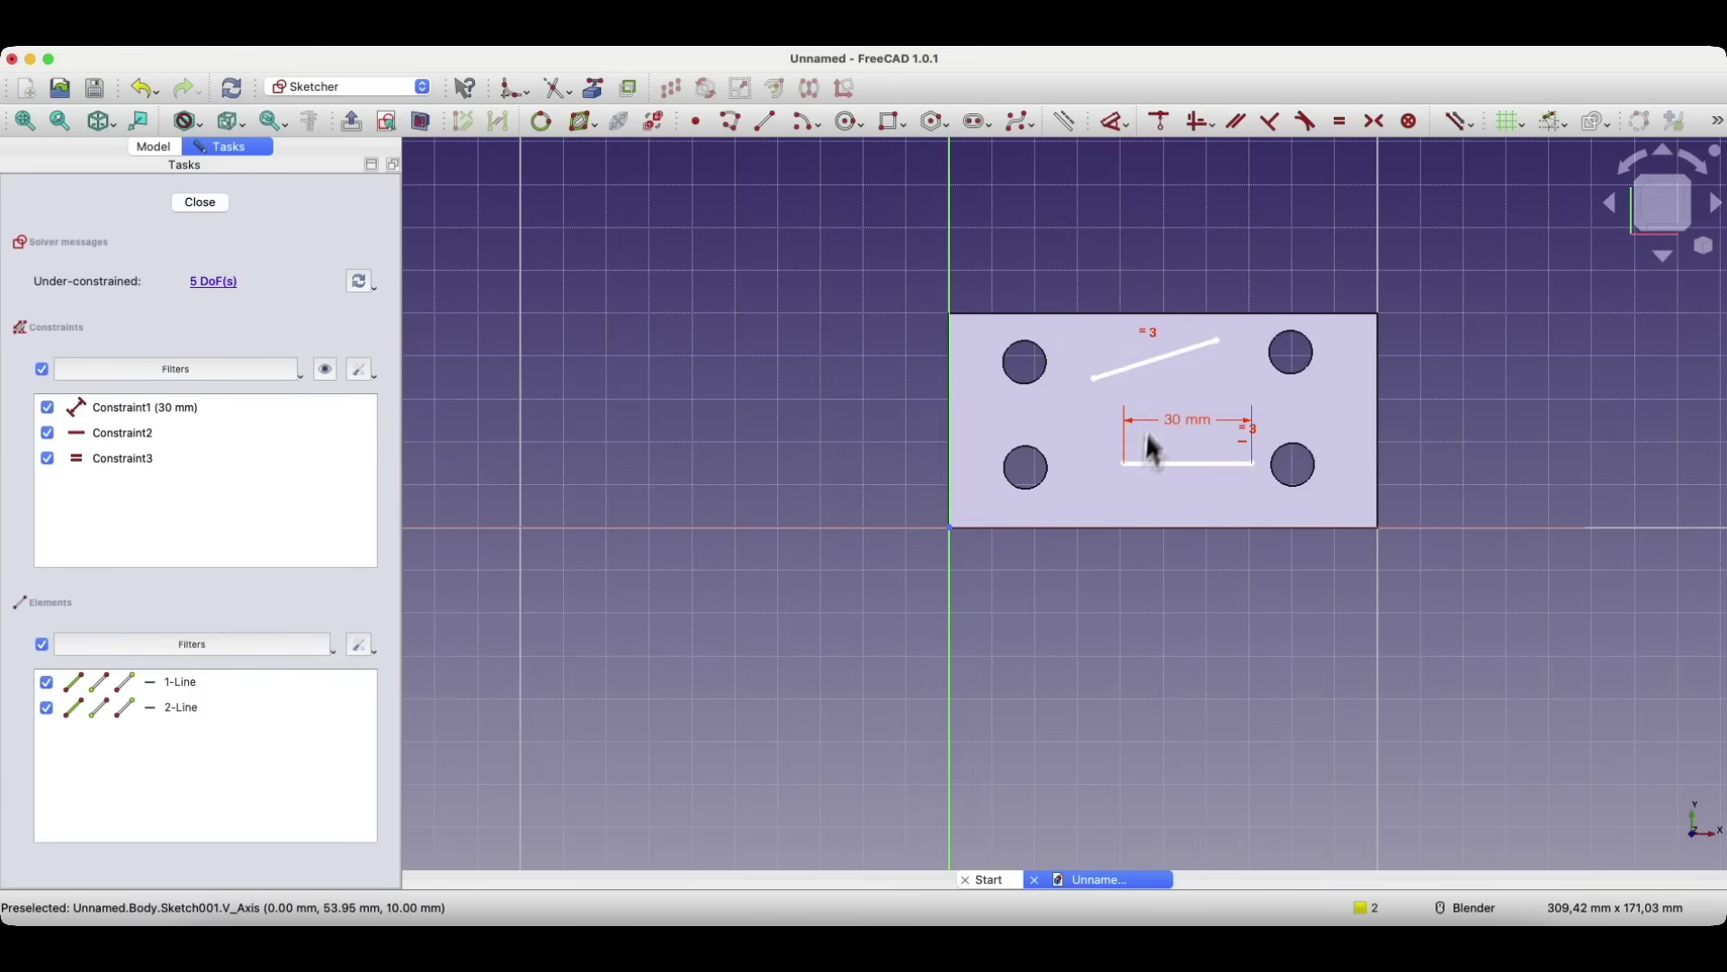
{"action": "left_click_drag", "start_coordinate": [1087, 322], "coordinate": [1257, 528]}
{"action": "key", "text": "BackSpace"}
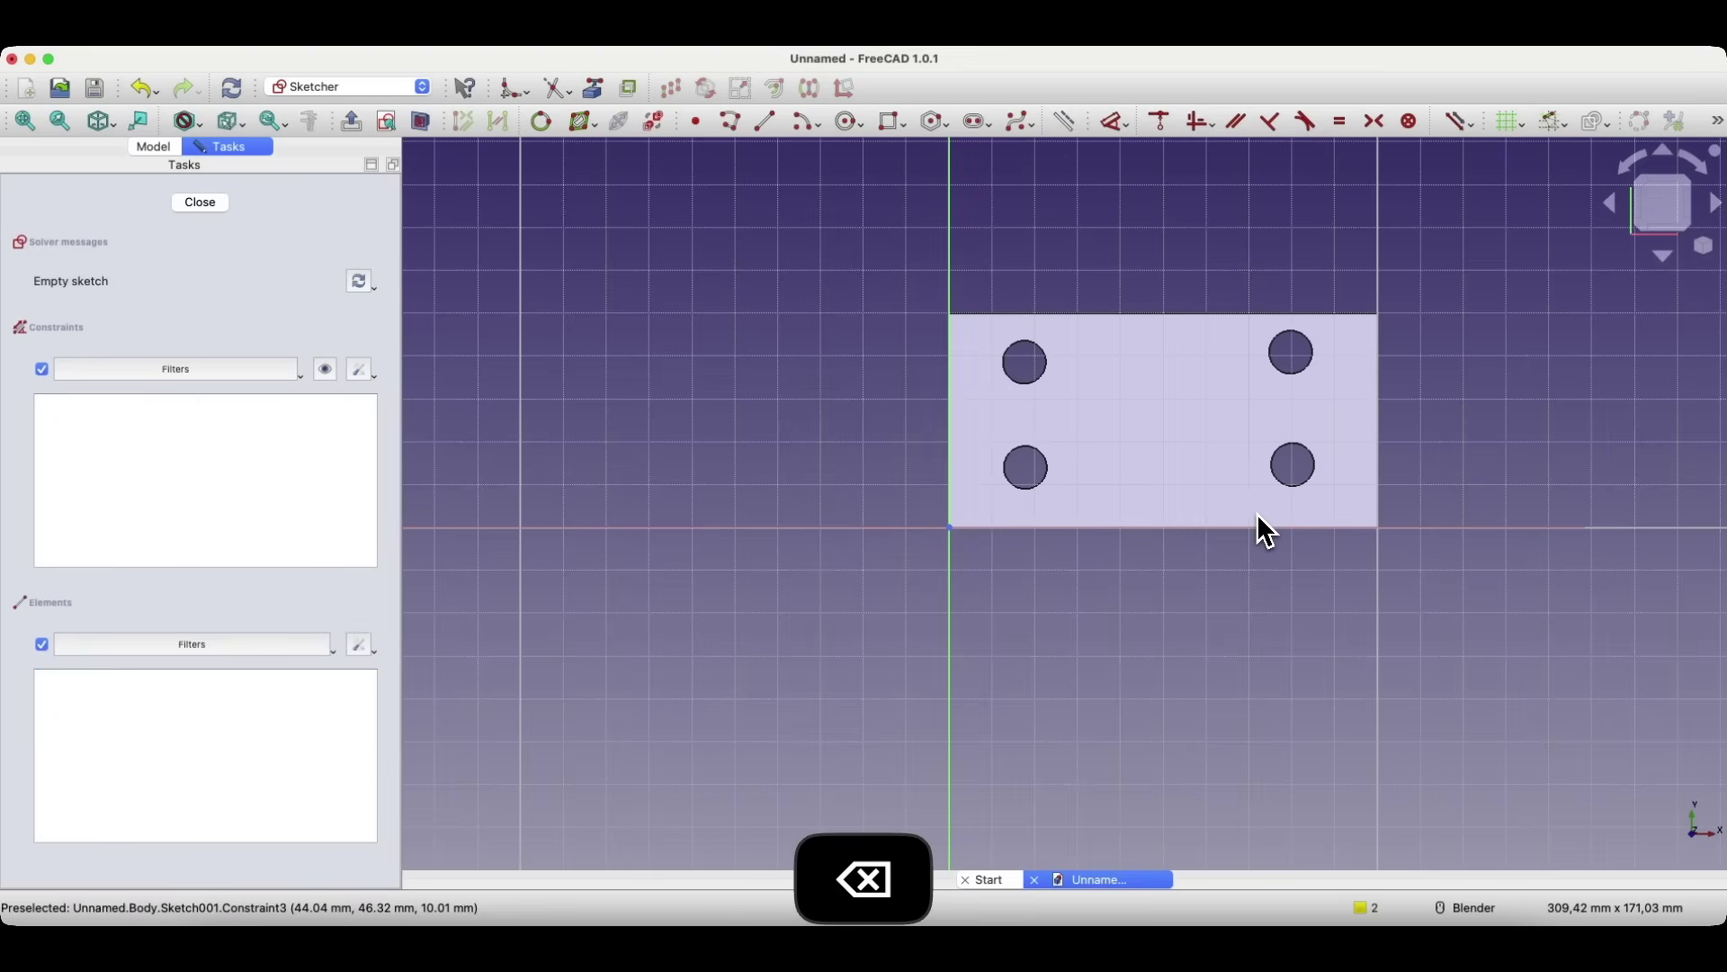